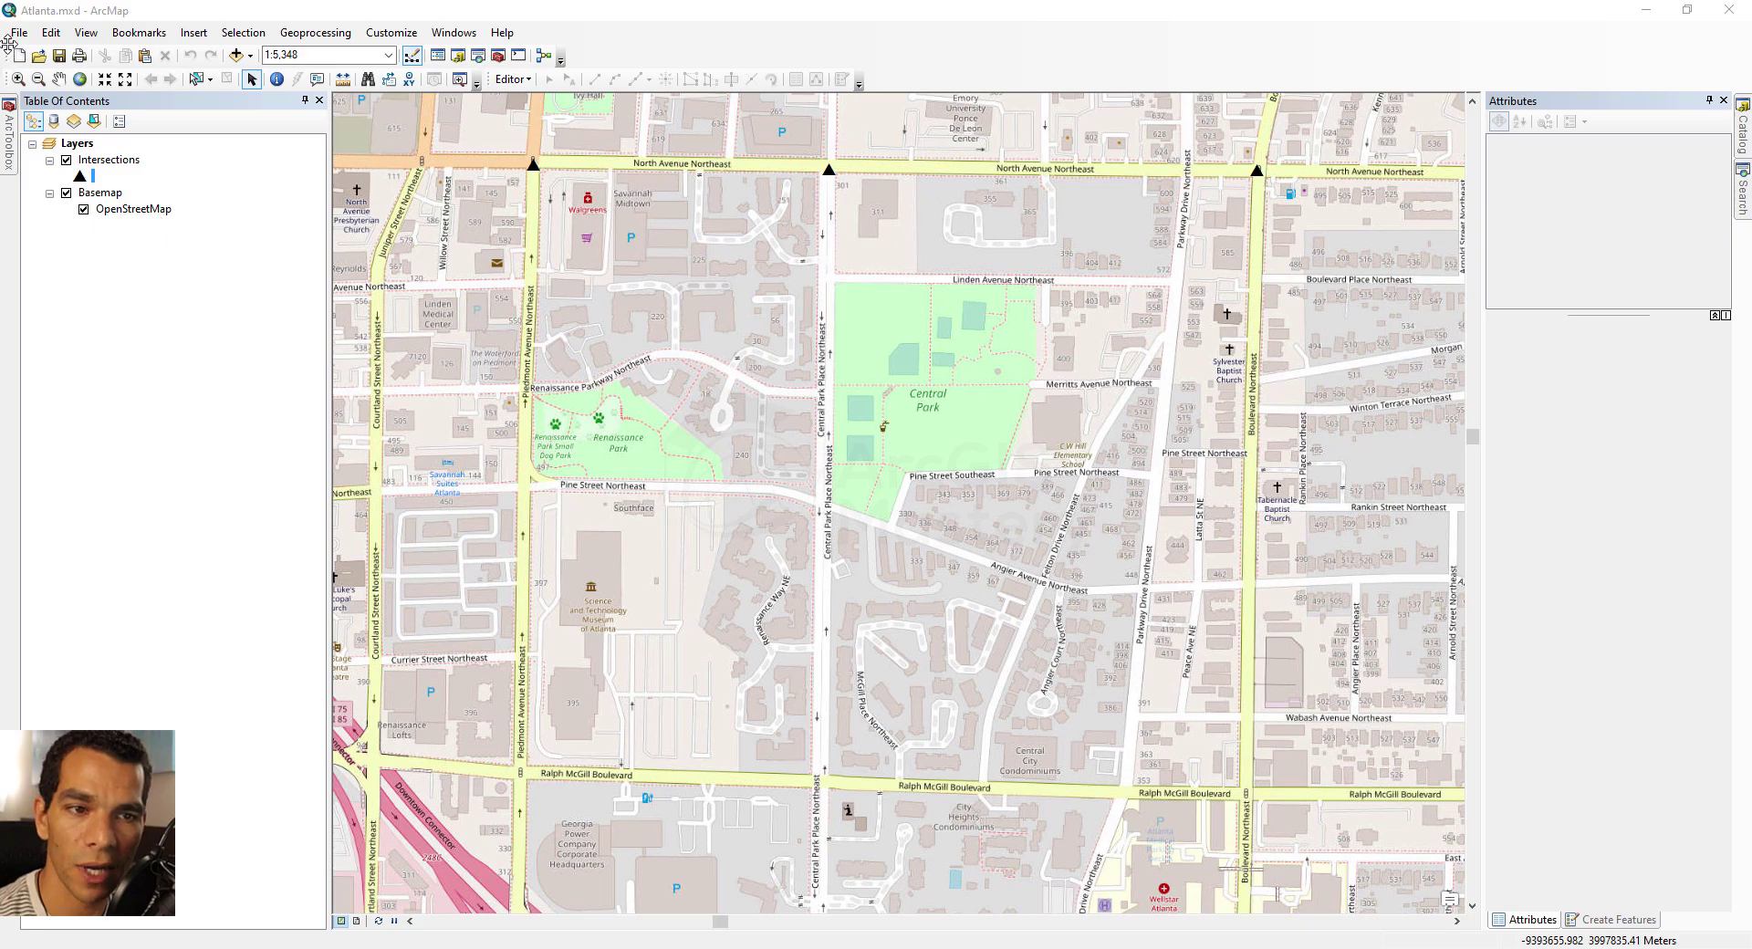
Check the ArcGIS Online sign-in status and remove the Basemap group layer from the map
click(18, 32)
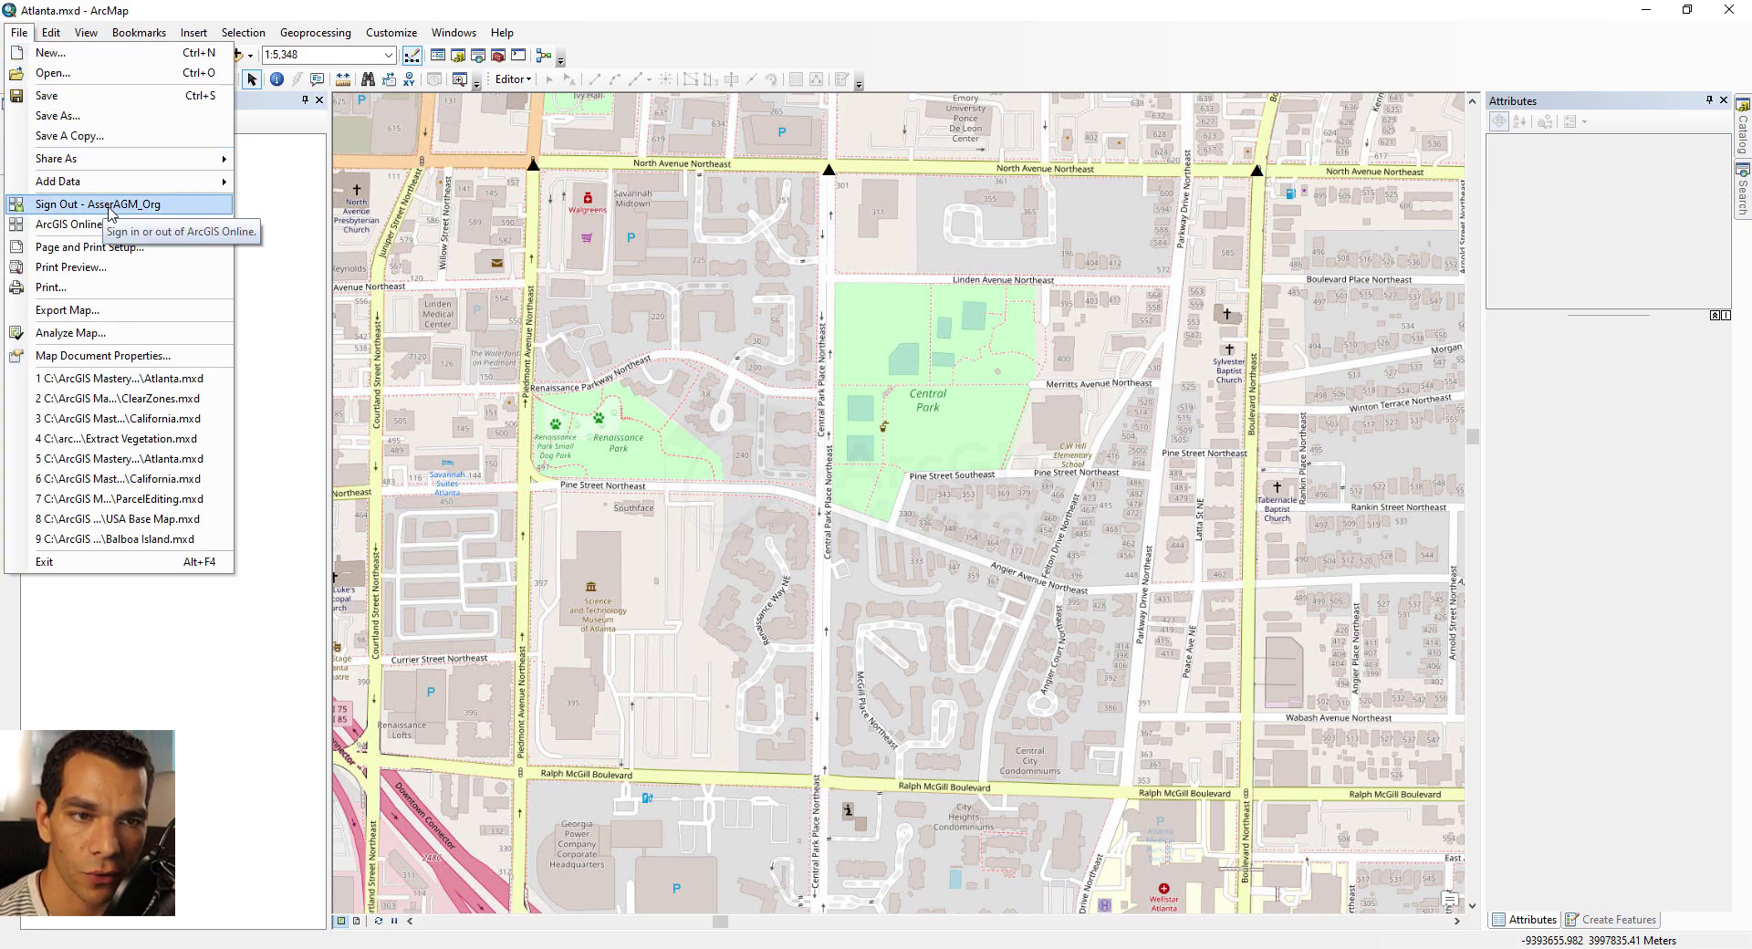
click(260, 228)
right_click(108, 193)
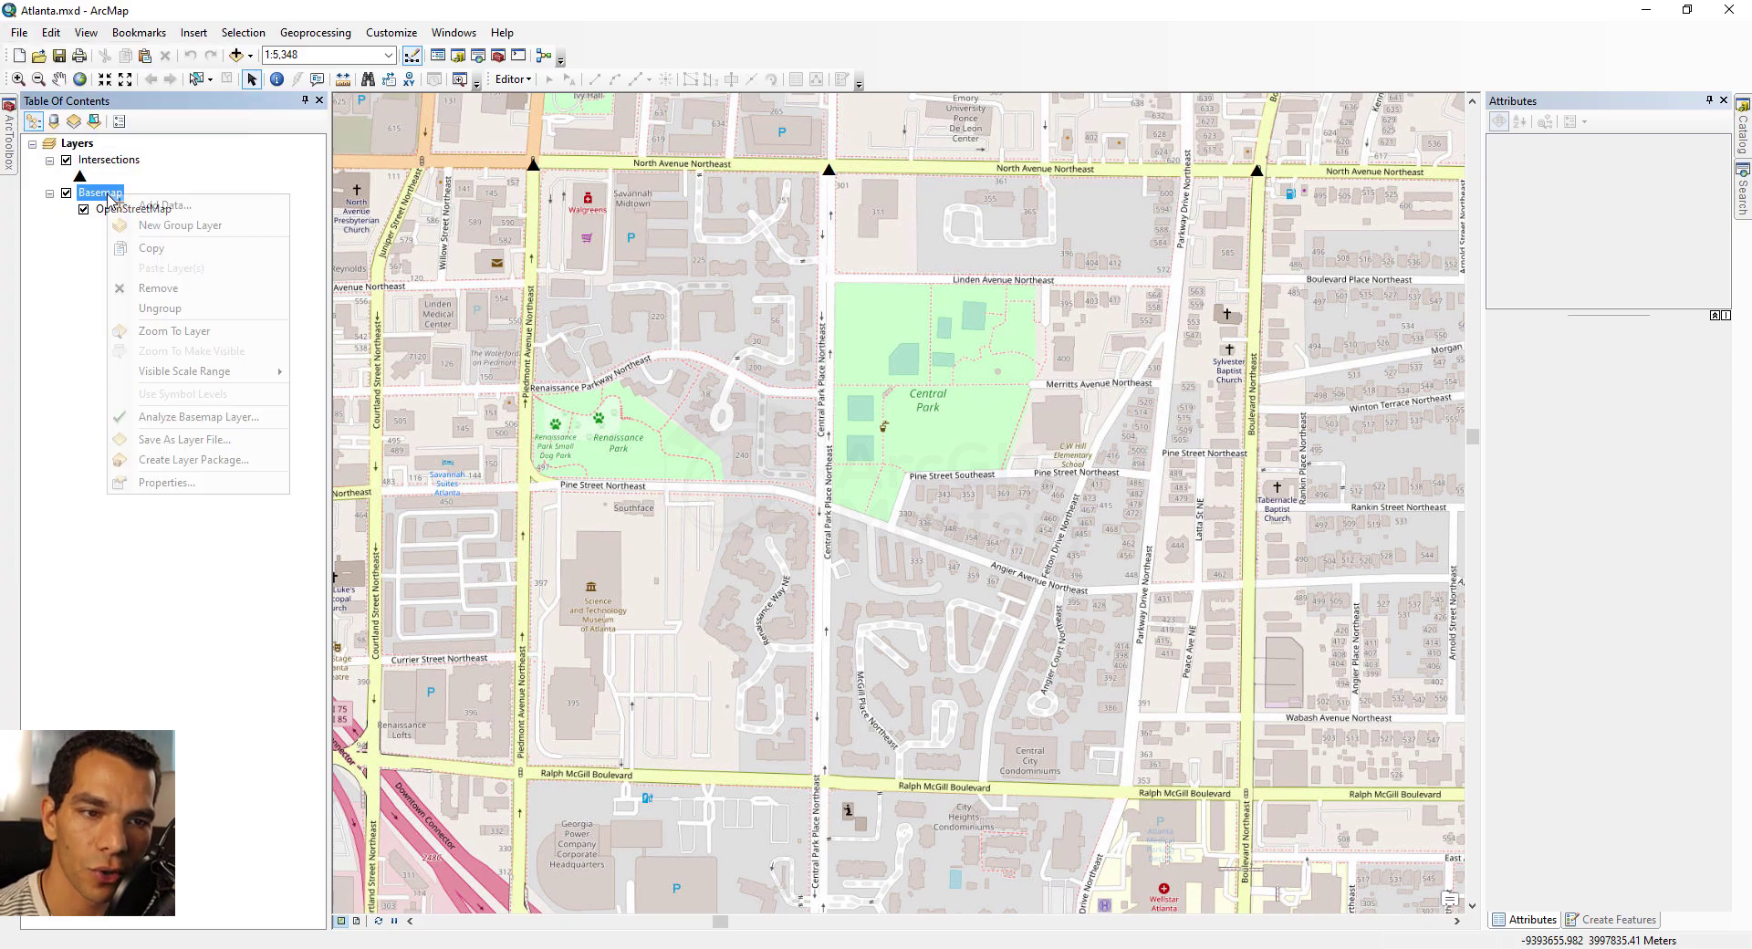
click(157, 289)
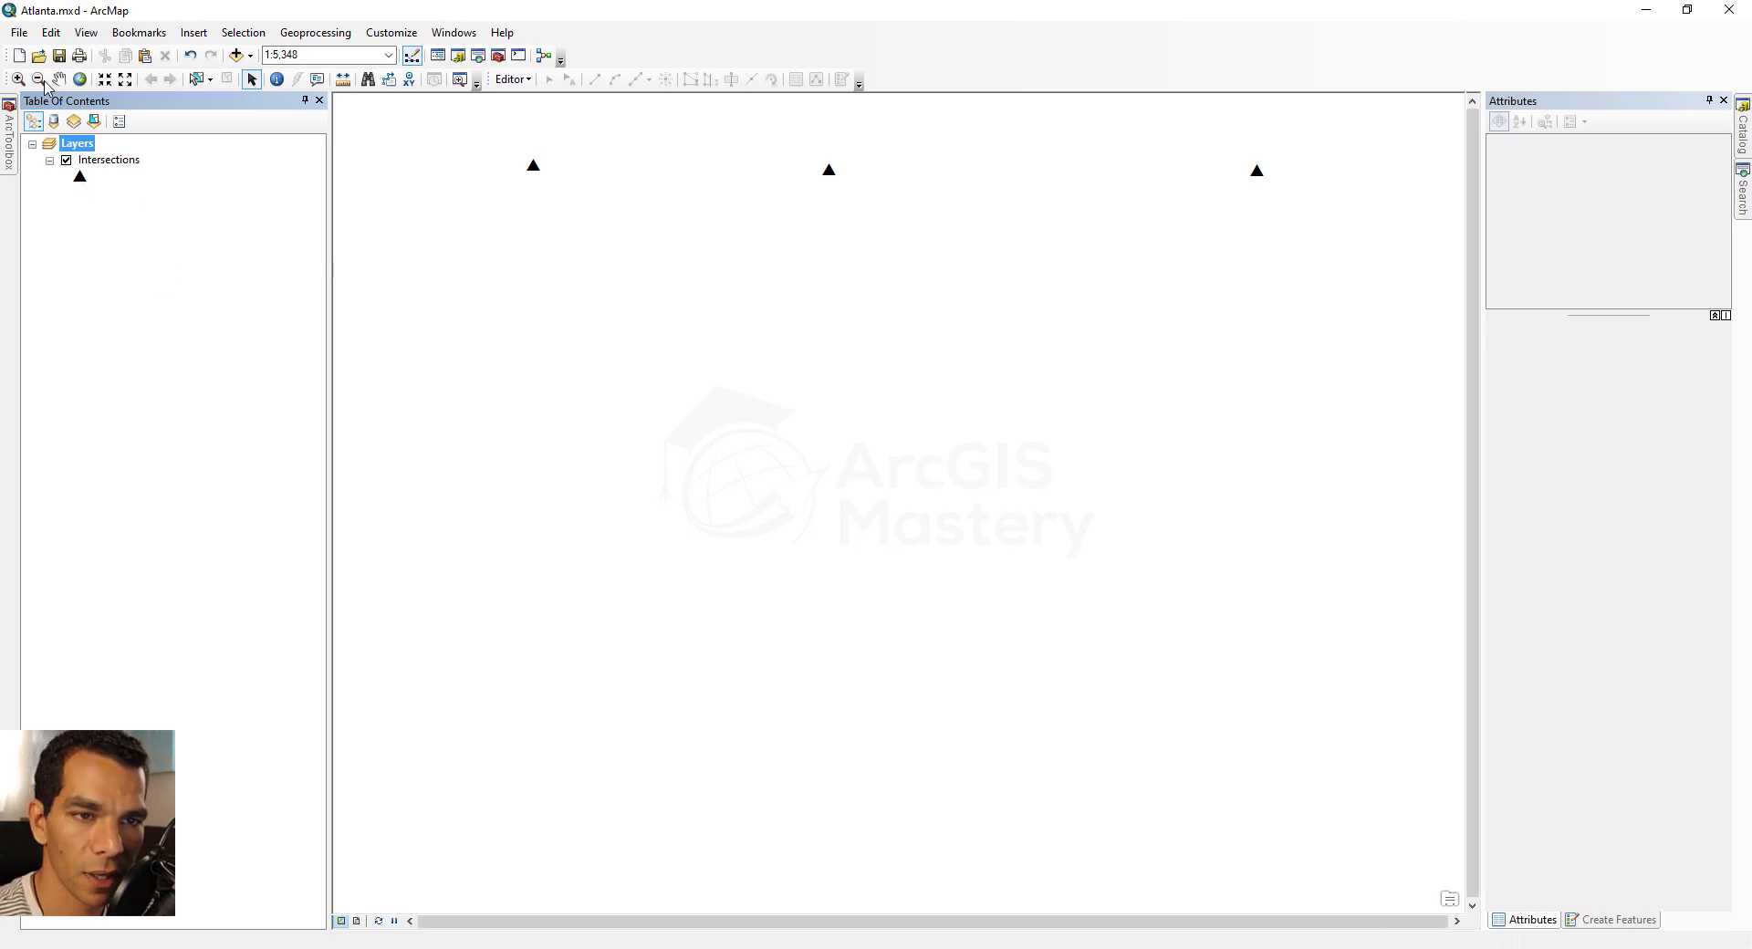
Share the map as a new published service named Atlanta through the My Hosted Services (AGMOrg) connection and continue to the service settings
click(18, 33)
mouse_move(119, 158)
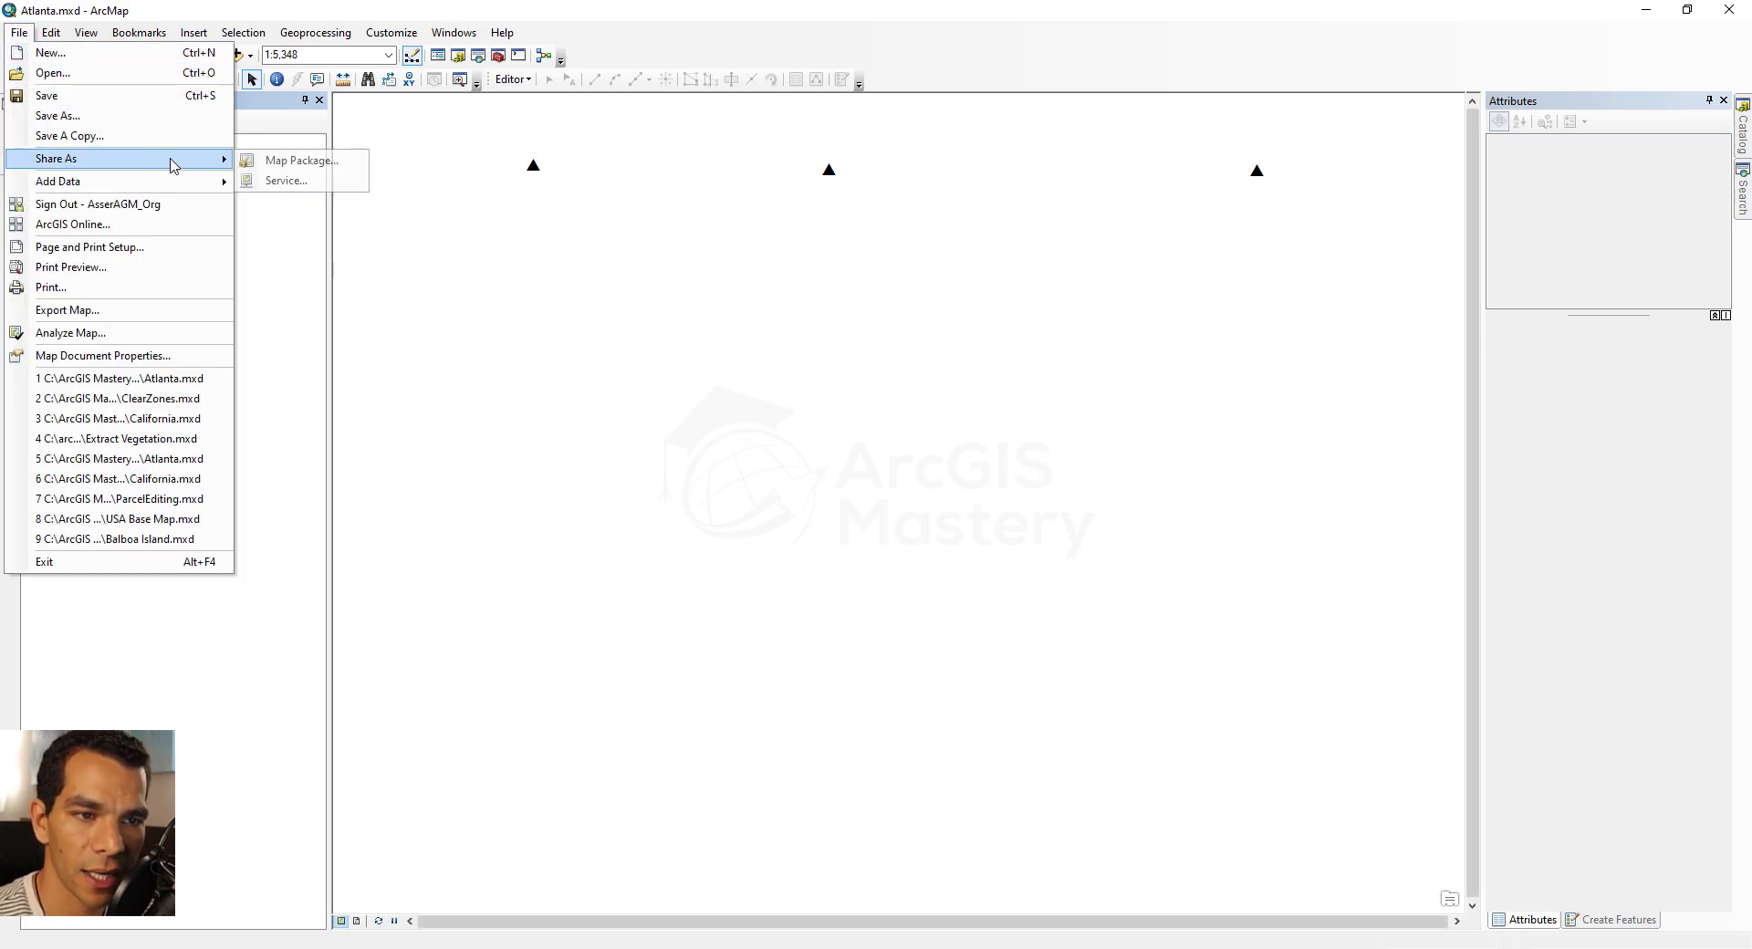
click(274, 180)
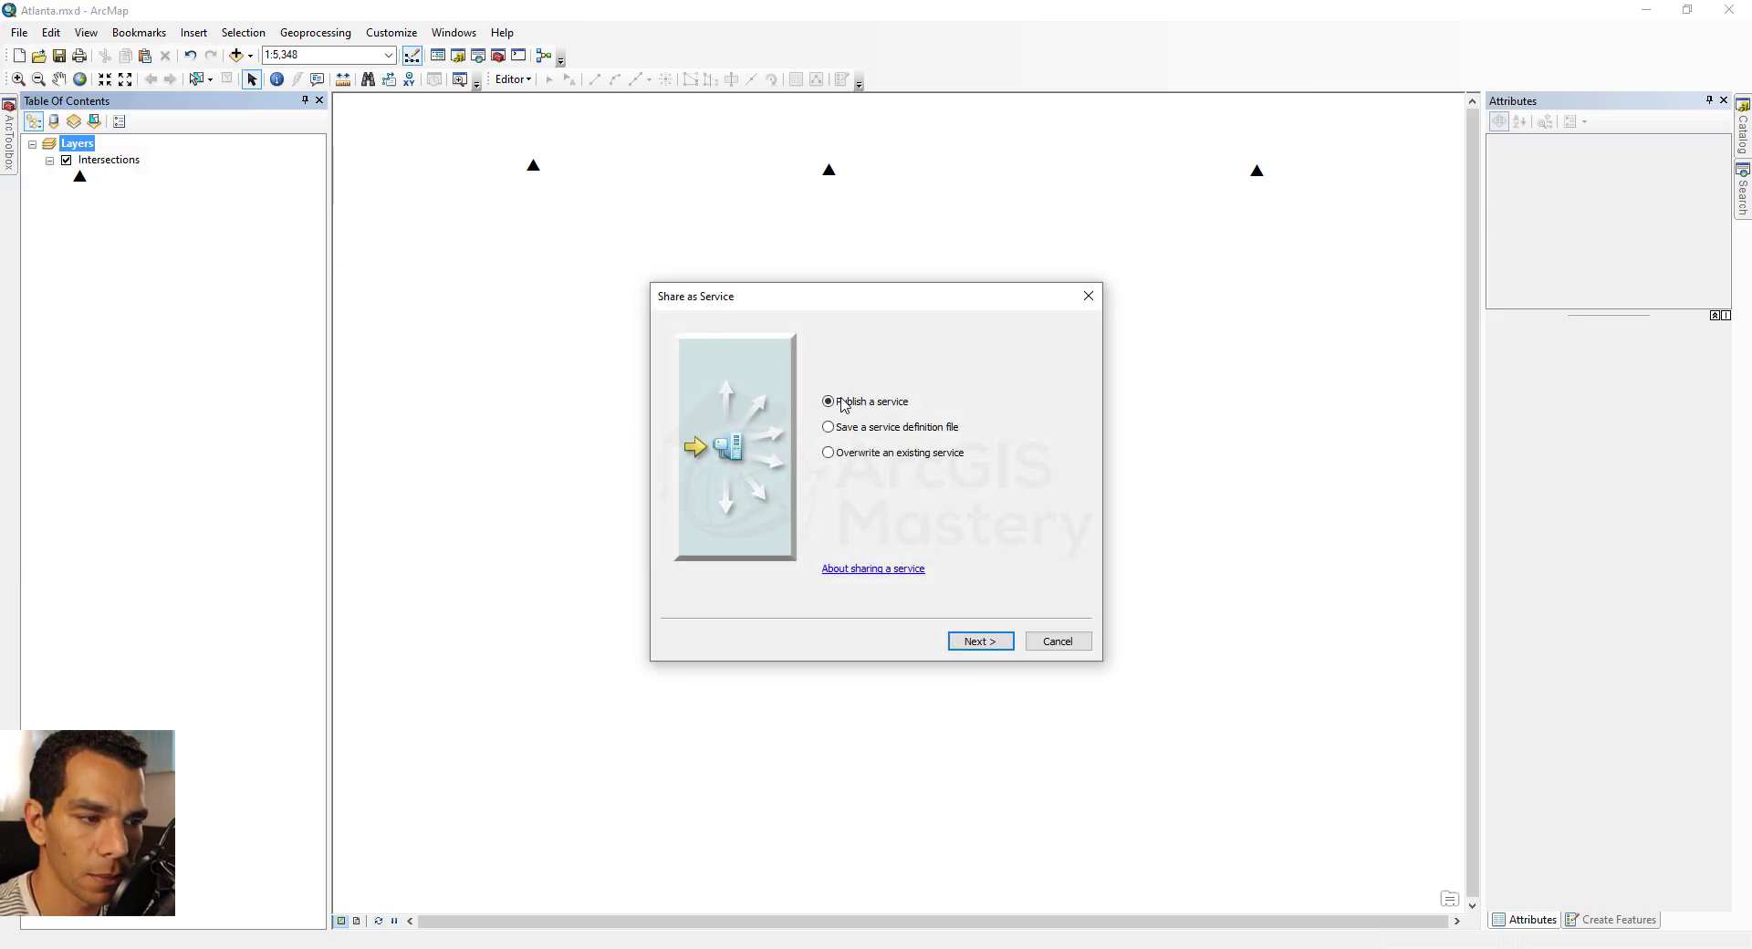
click(969, 642)
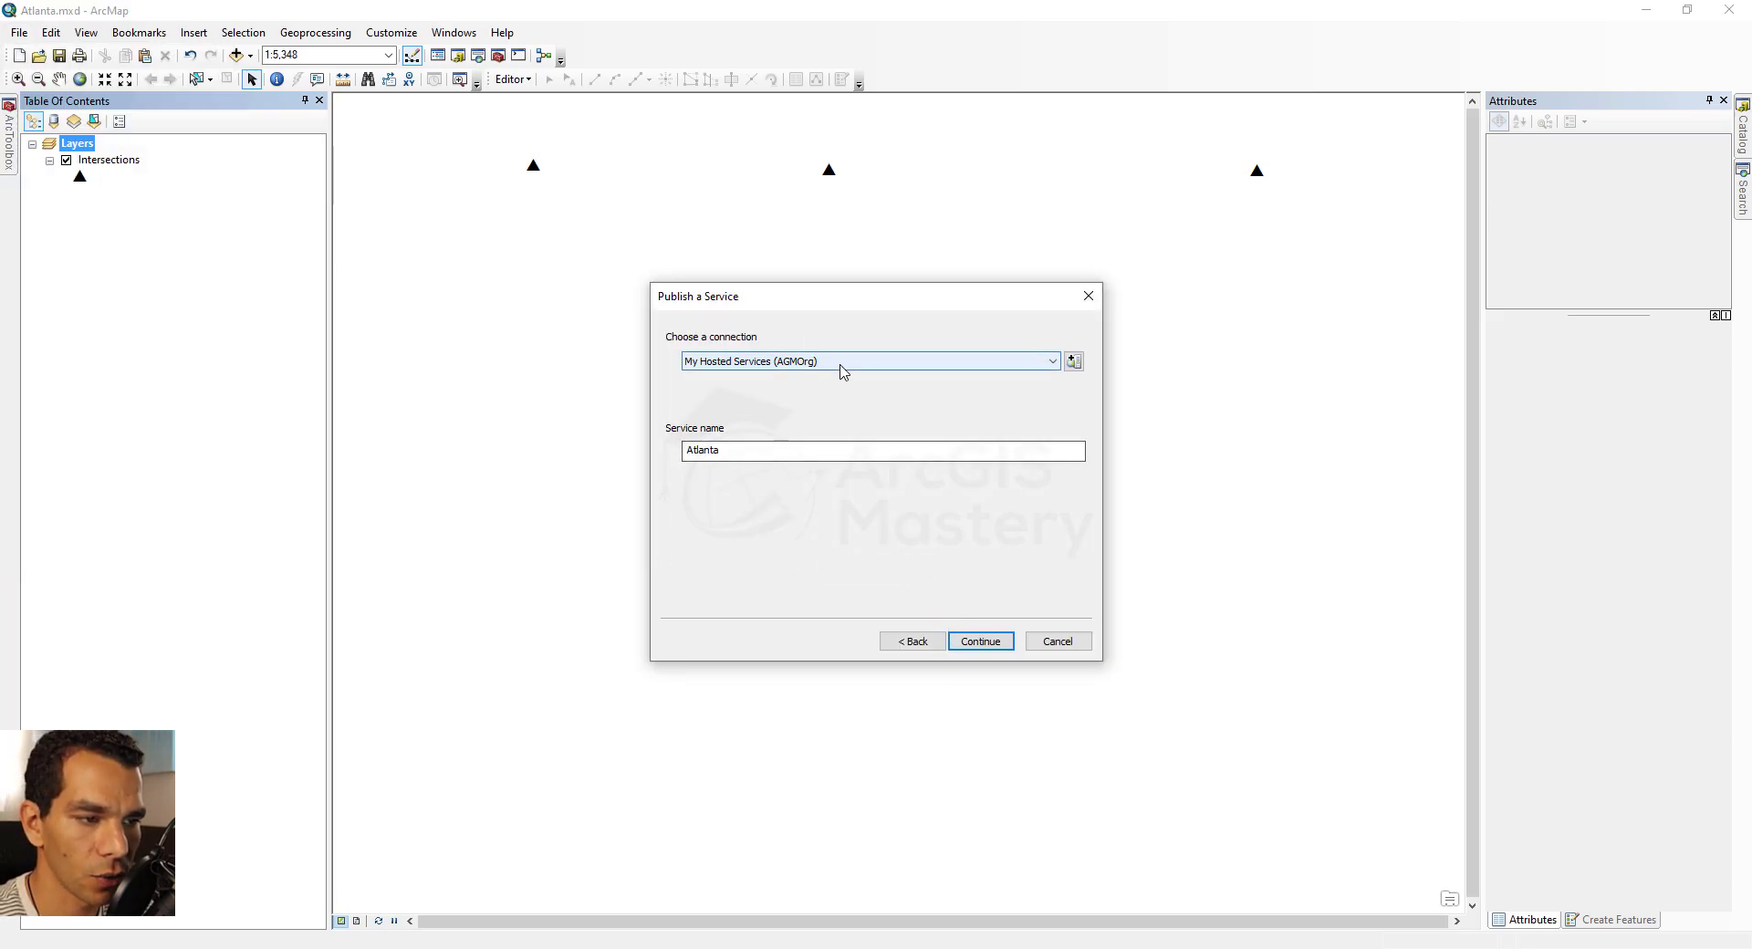
click(796, 449)
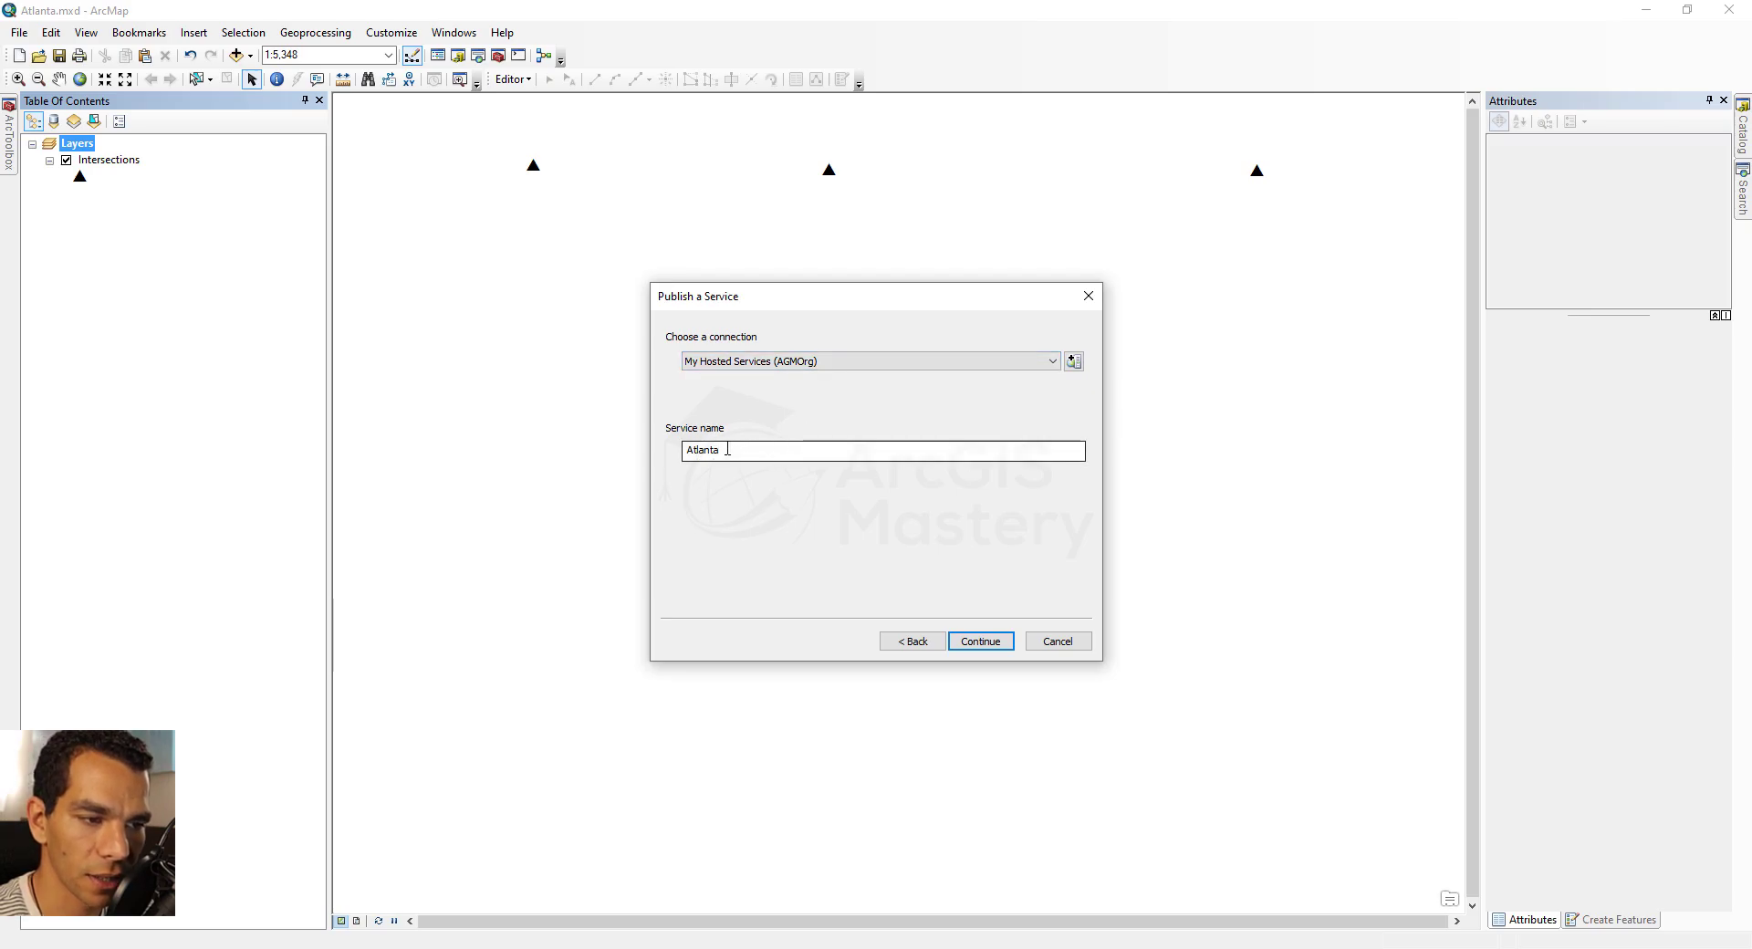
click(974, 644)
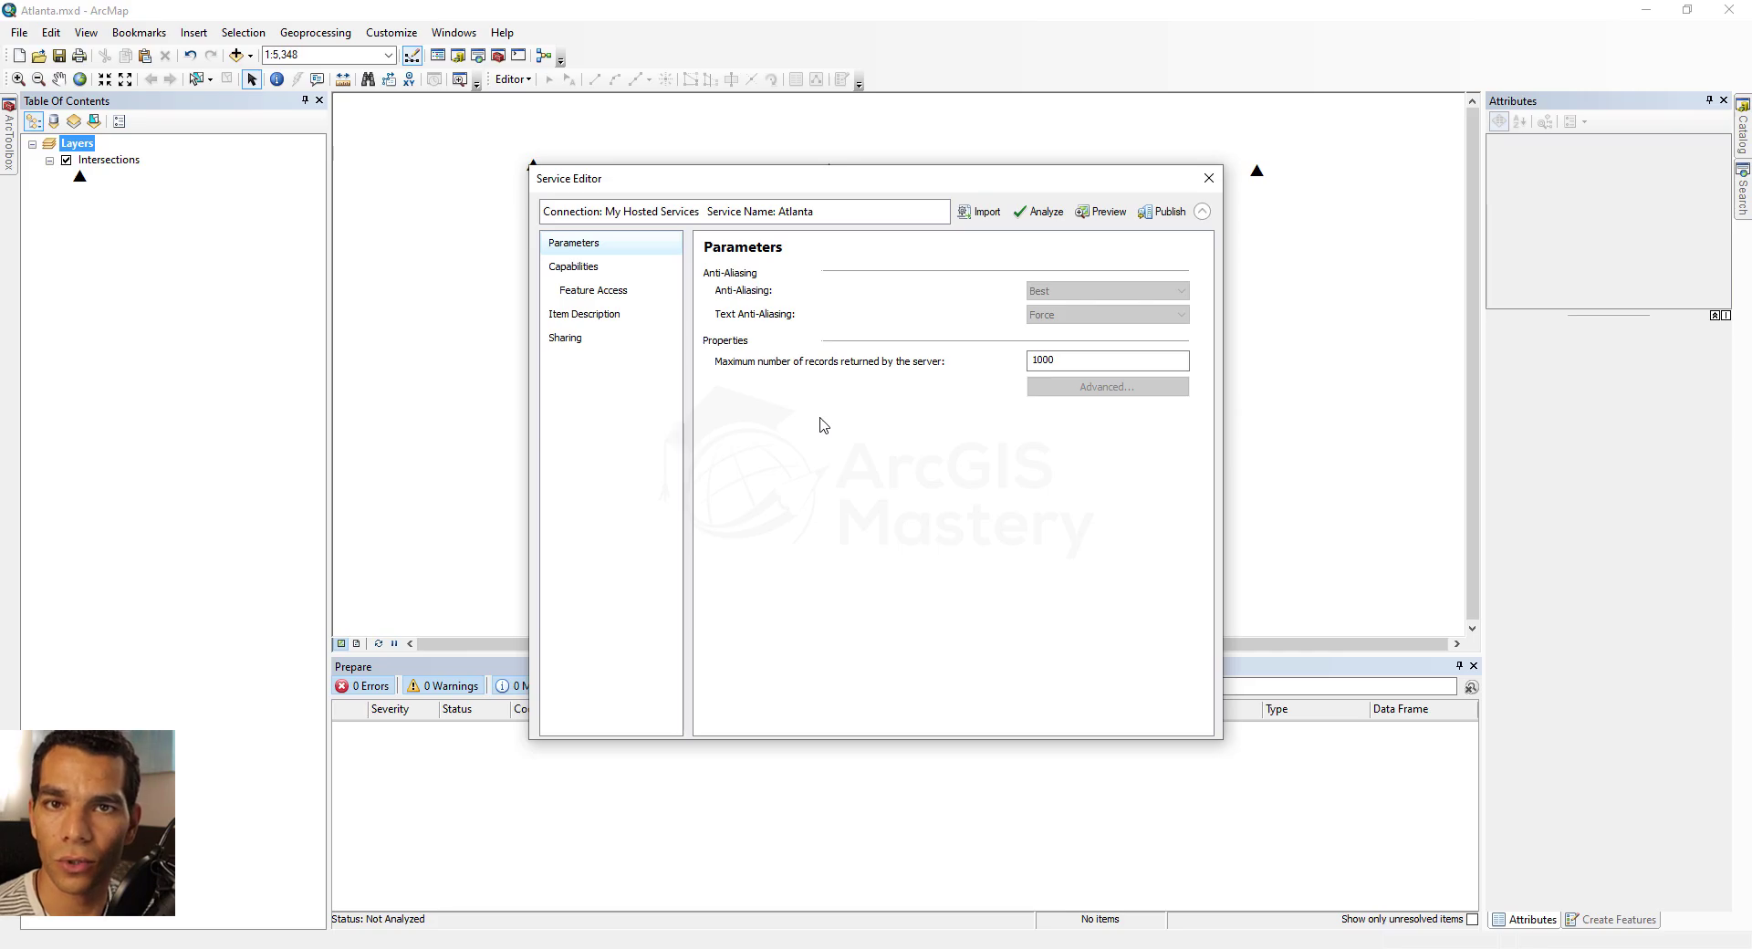
Allow the Create, Delete and Update operations in the service's Feature Access capability
click(582, 271)
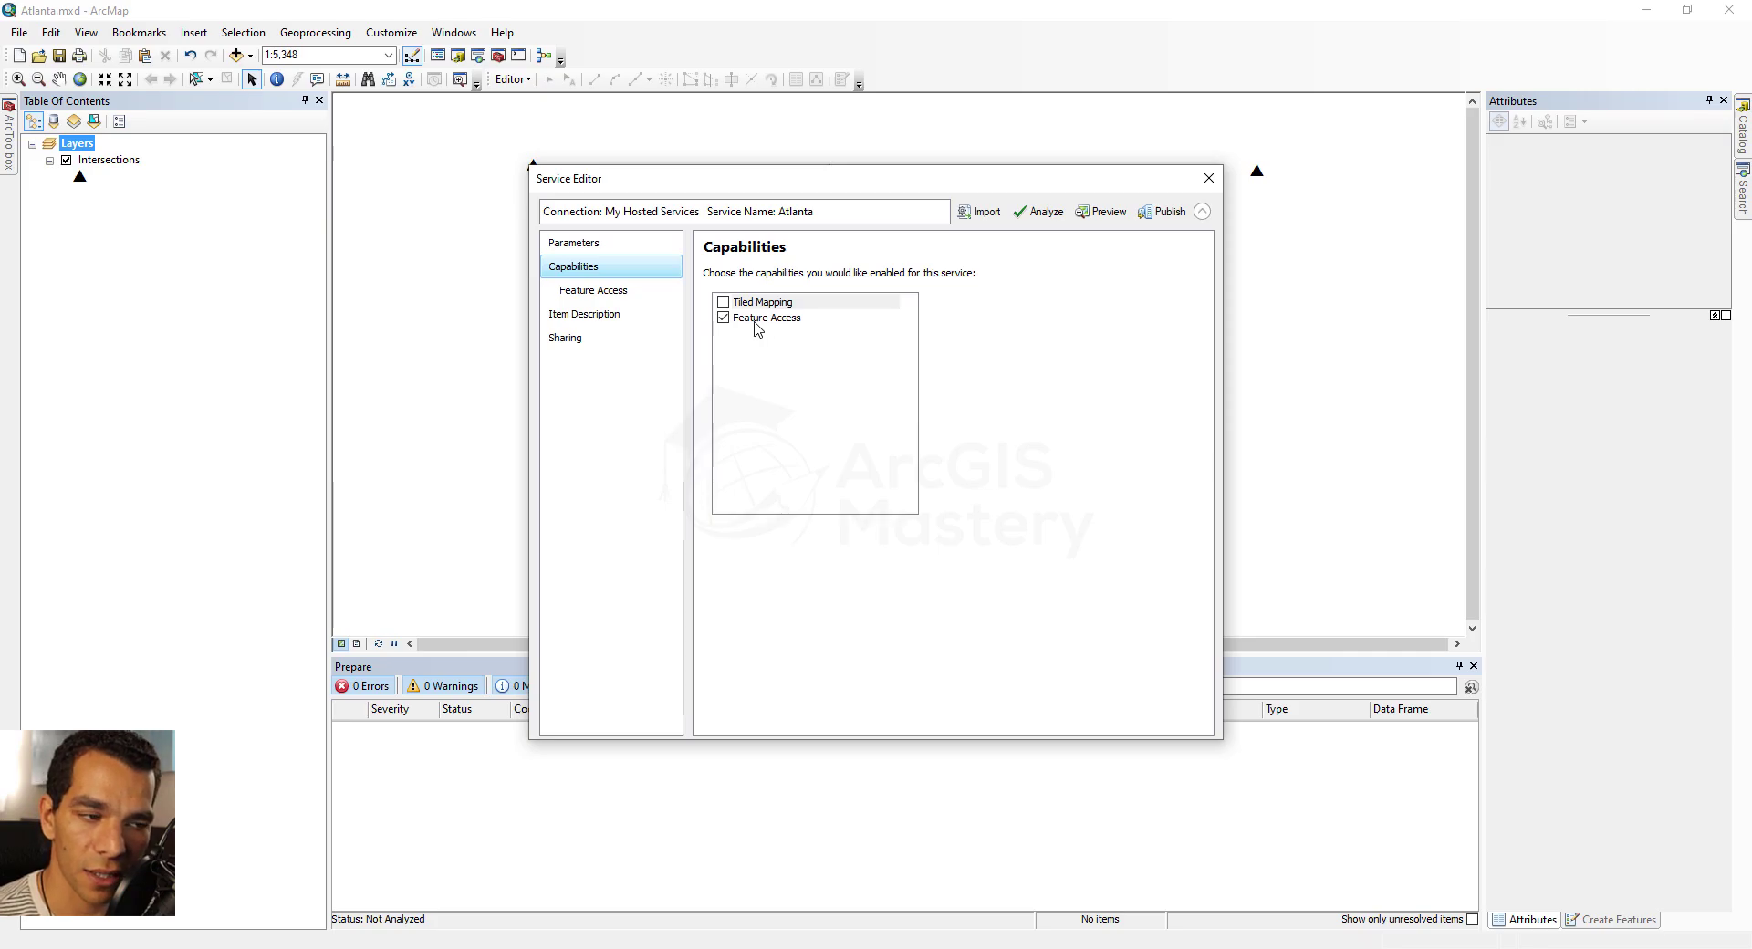
click(625, 293)
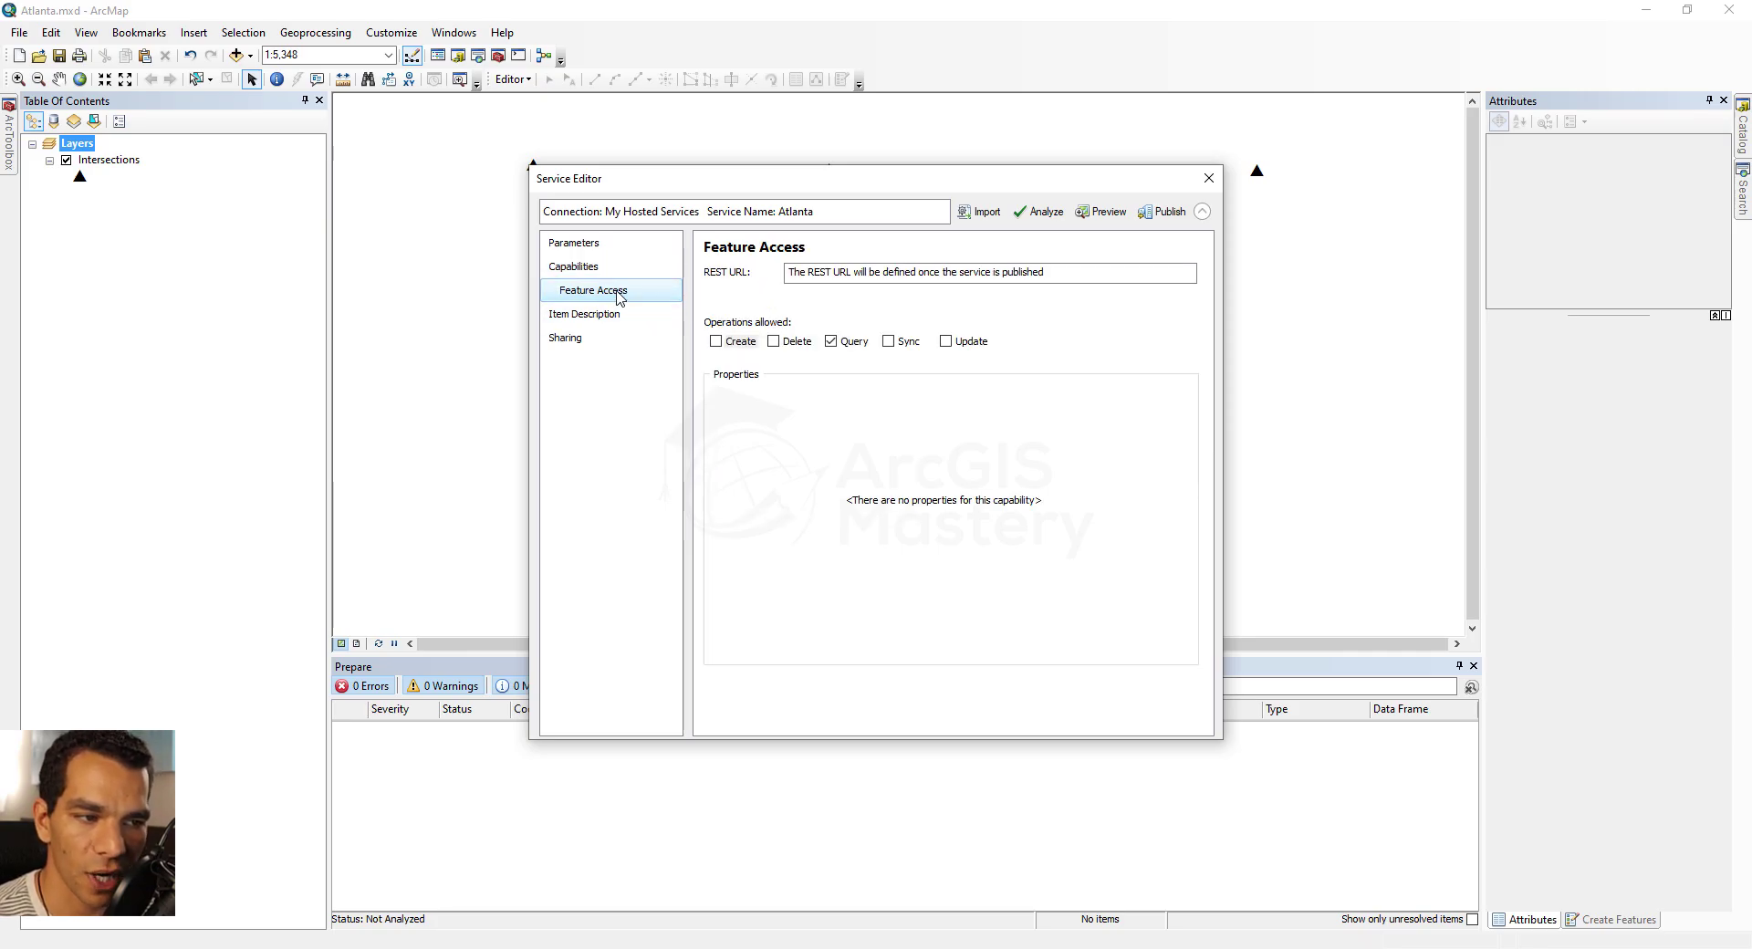
click(717, 343)
click(772, 345)
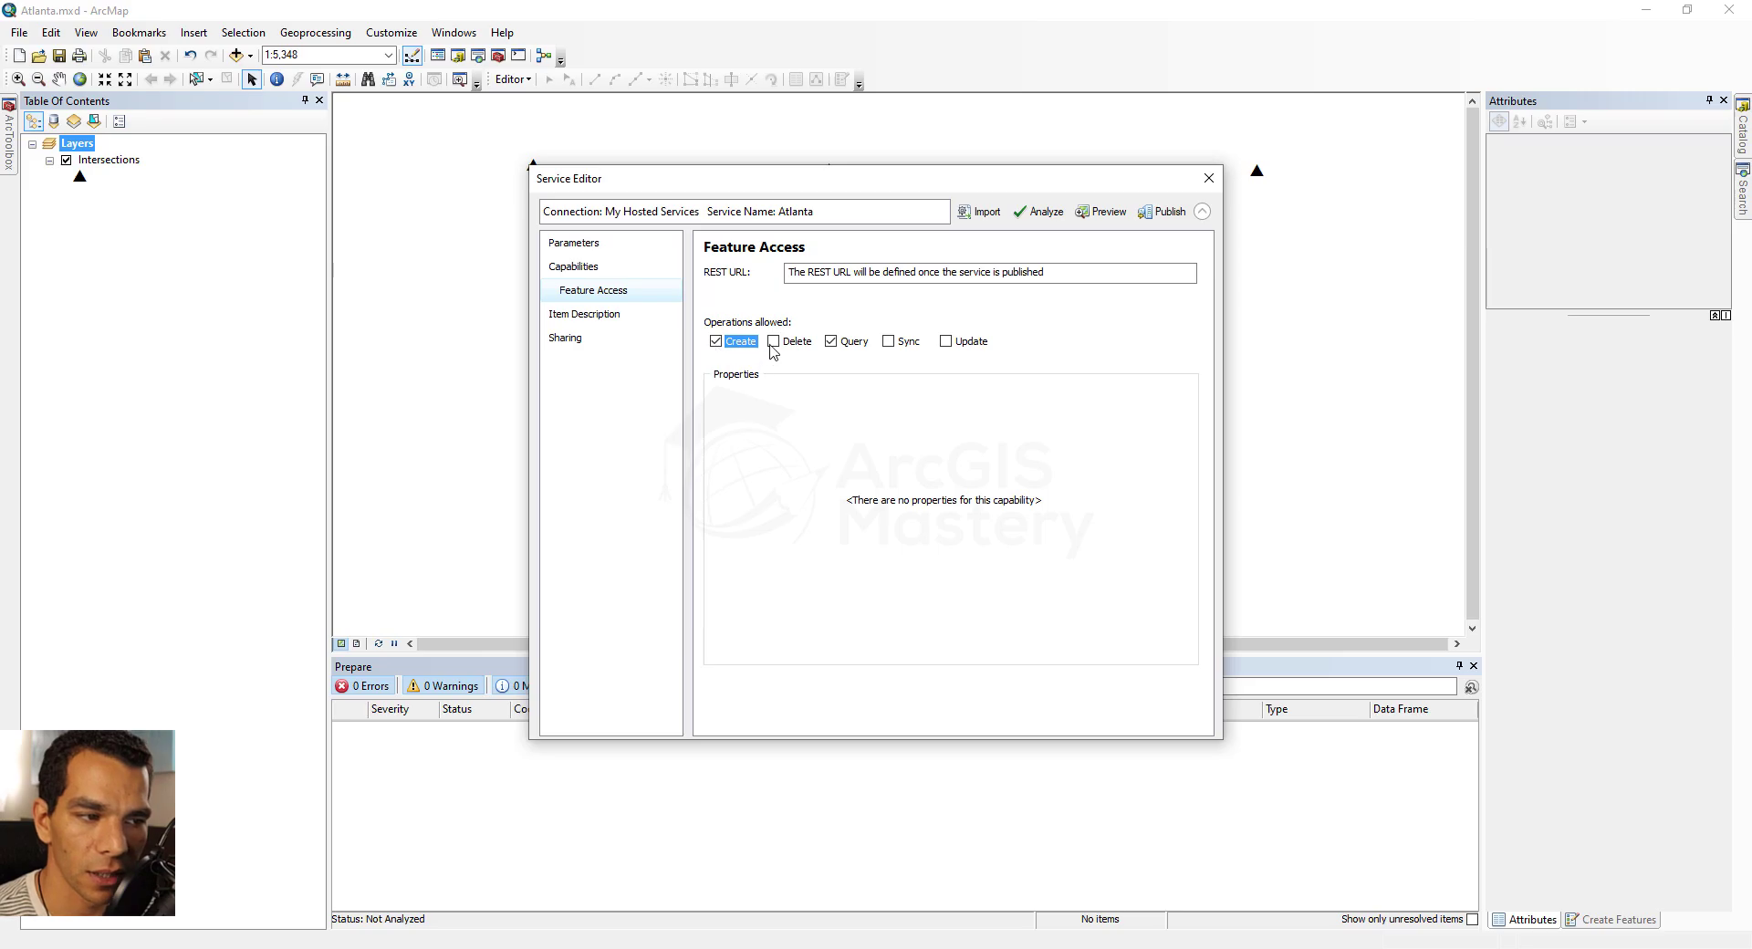
click(945, 342)
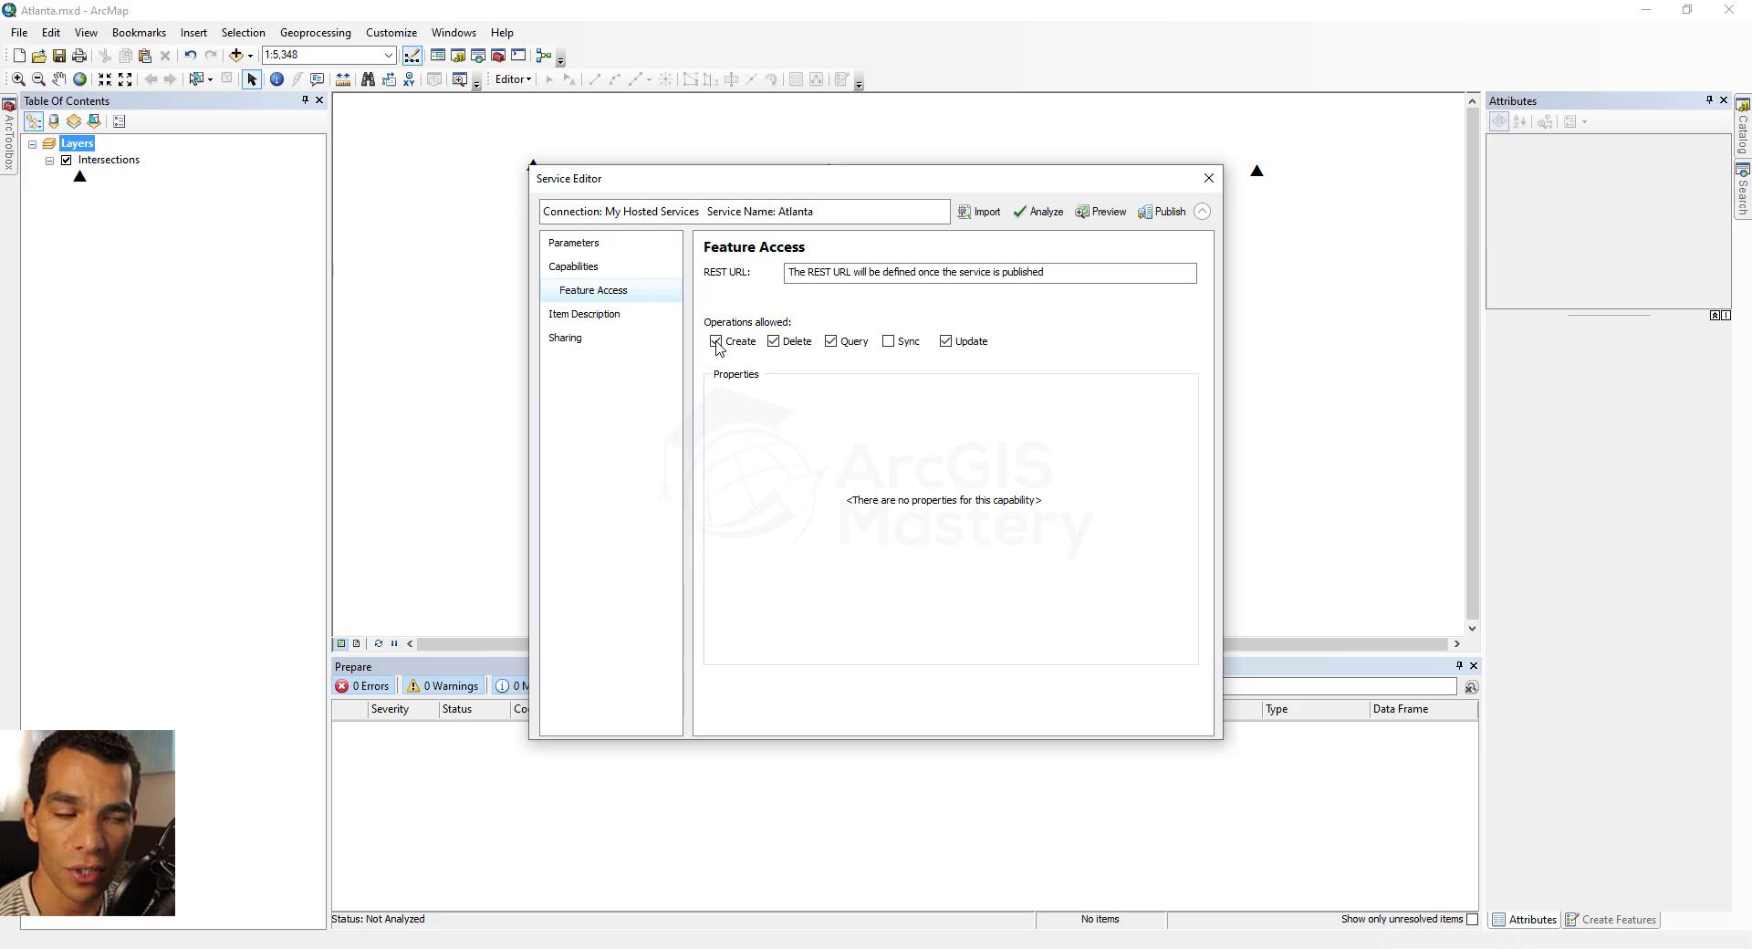
Fill in the service's item description with "Atlanta Intersection" as the summary, tags and description
click(584, 313)
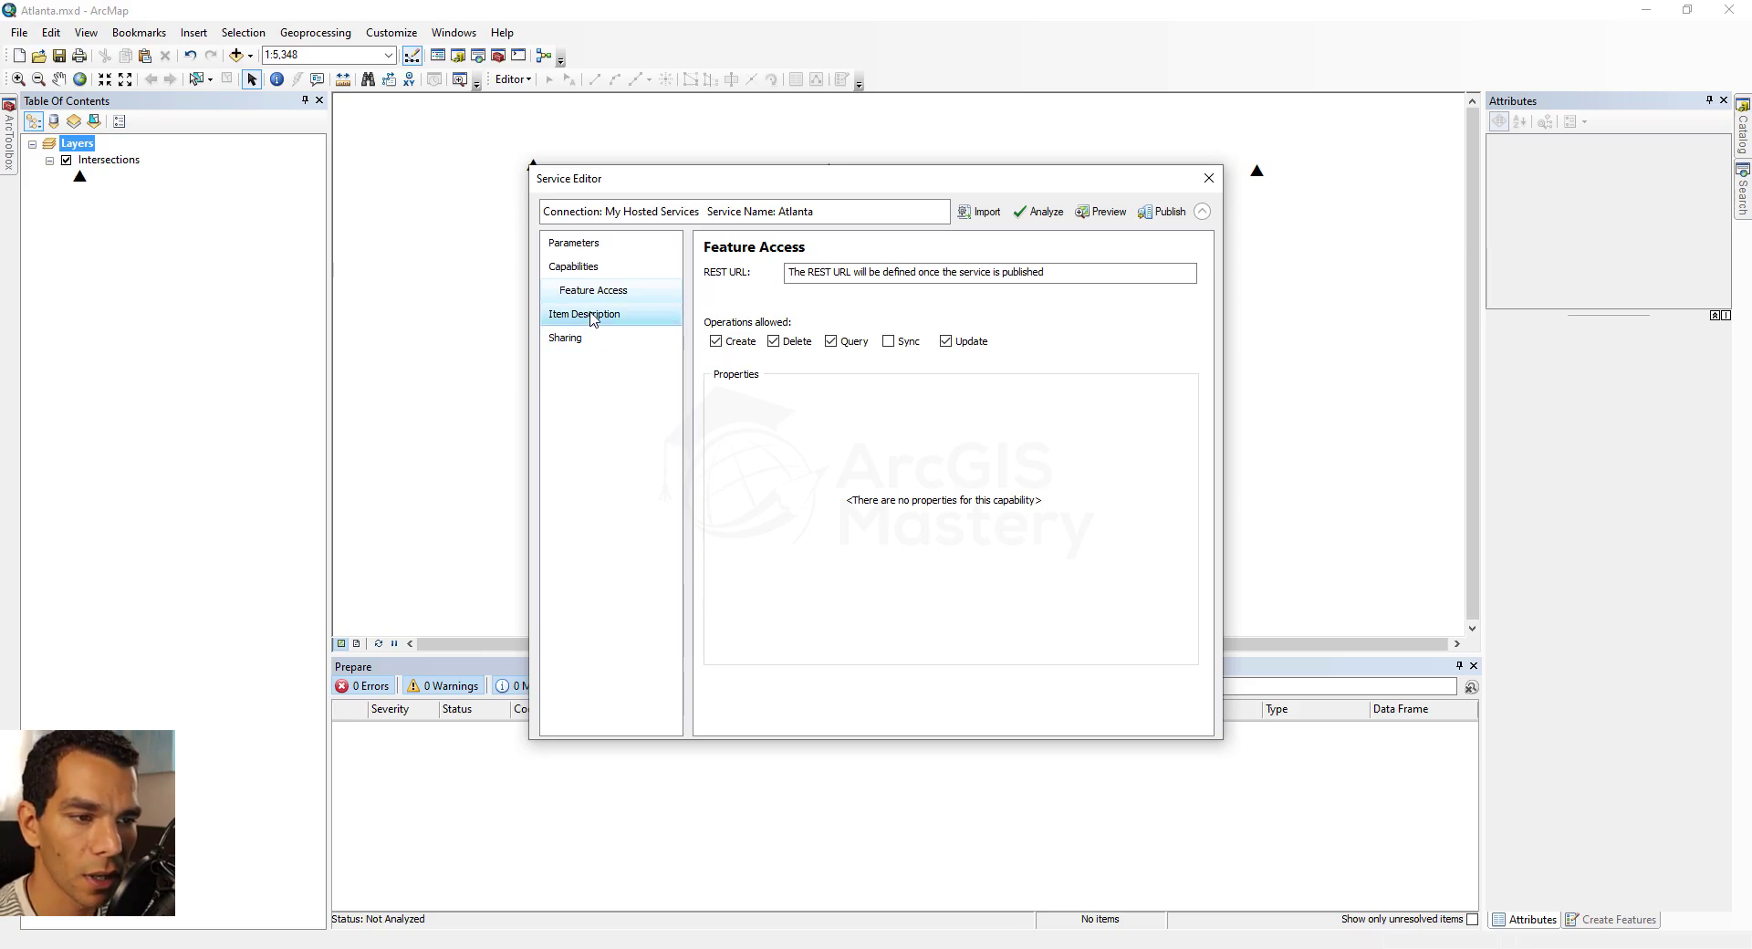
click(792, 308)
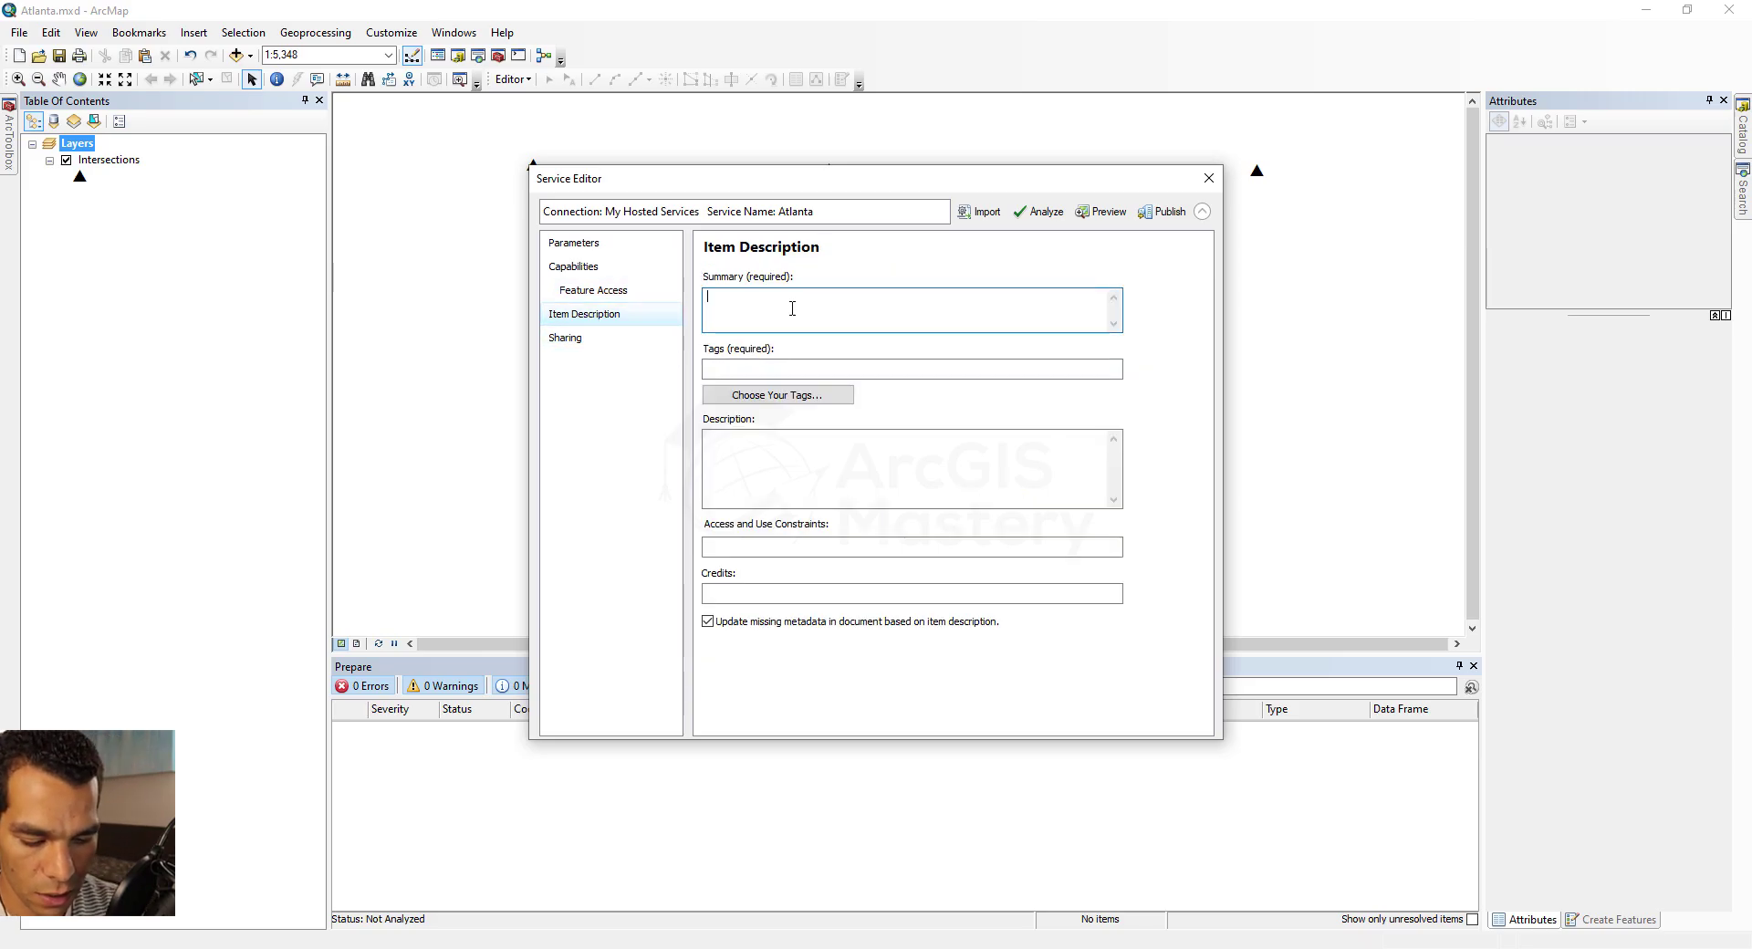
text(Atlanta)
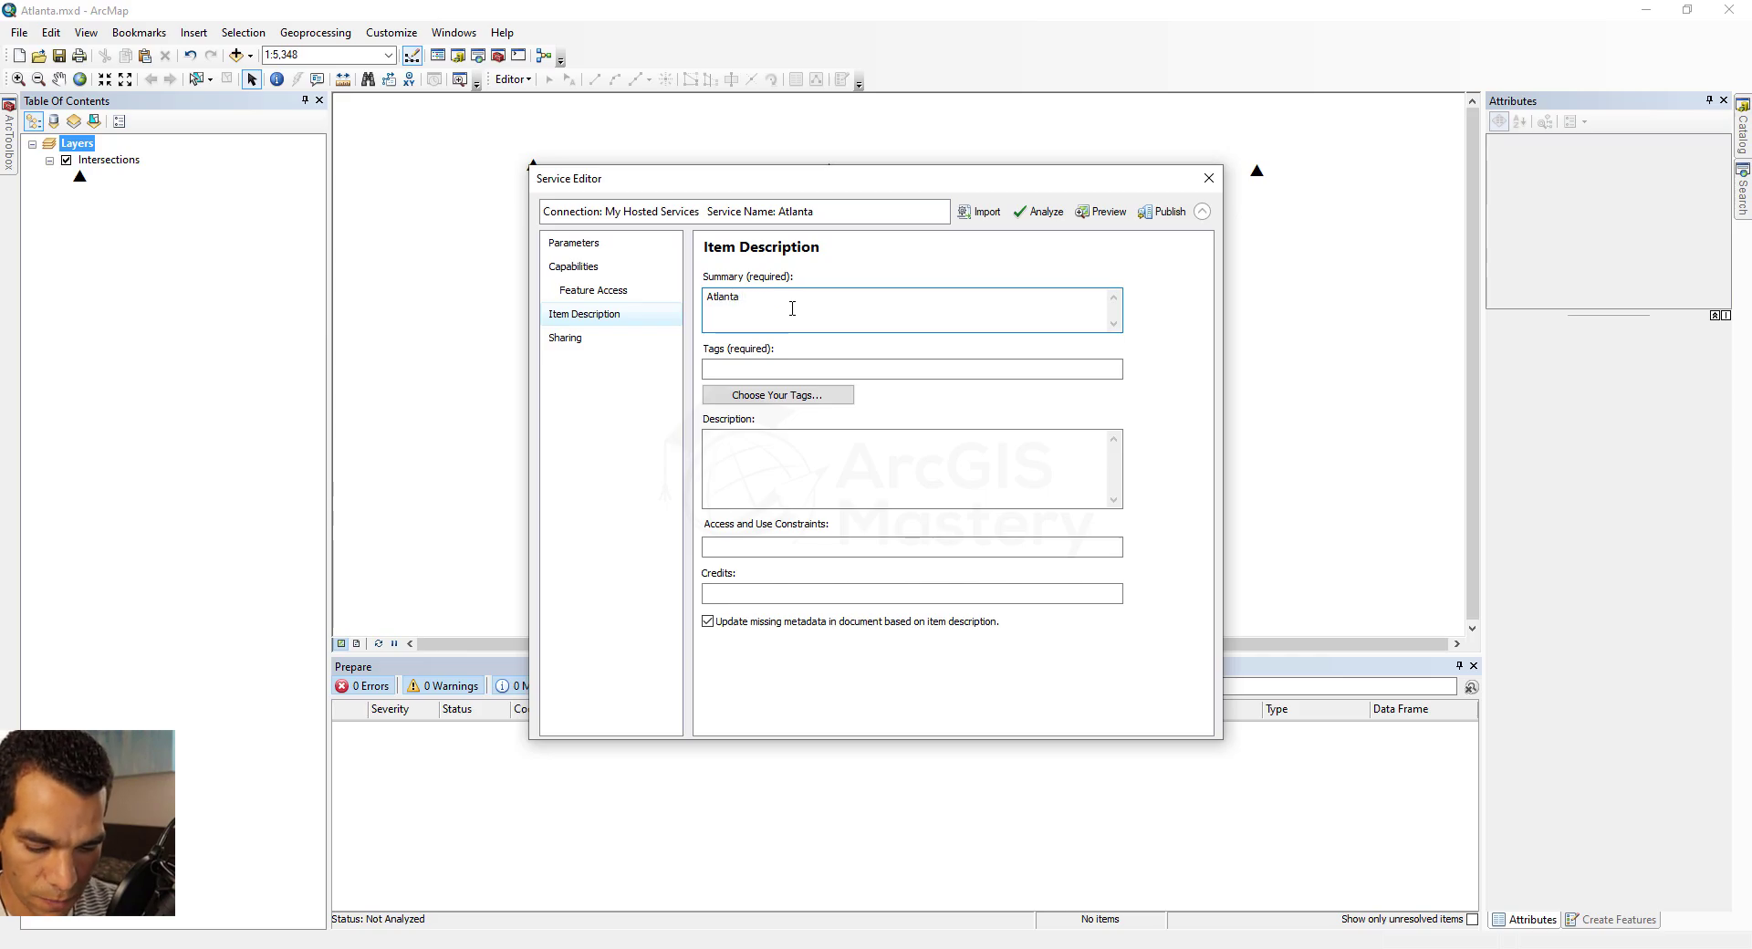
text( Intersection)
key(ctrl+shift+Left)
key(ctrl+shift+Left)
key(ctrl+c)
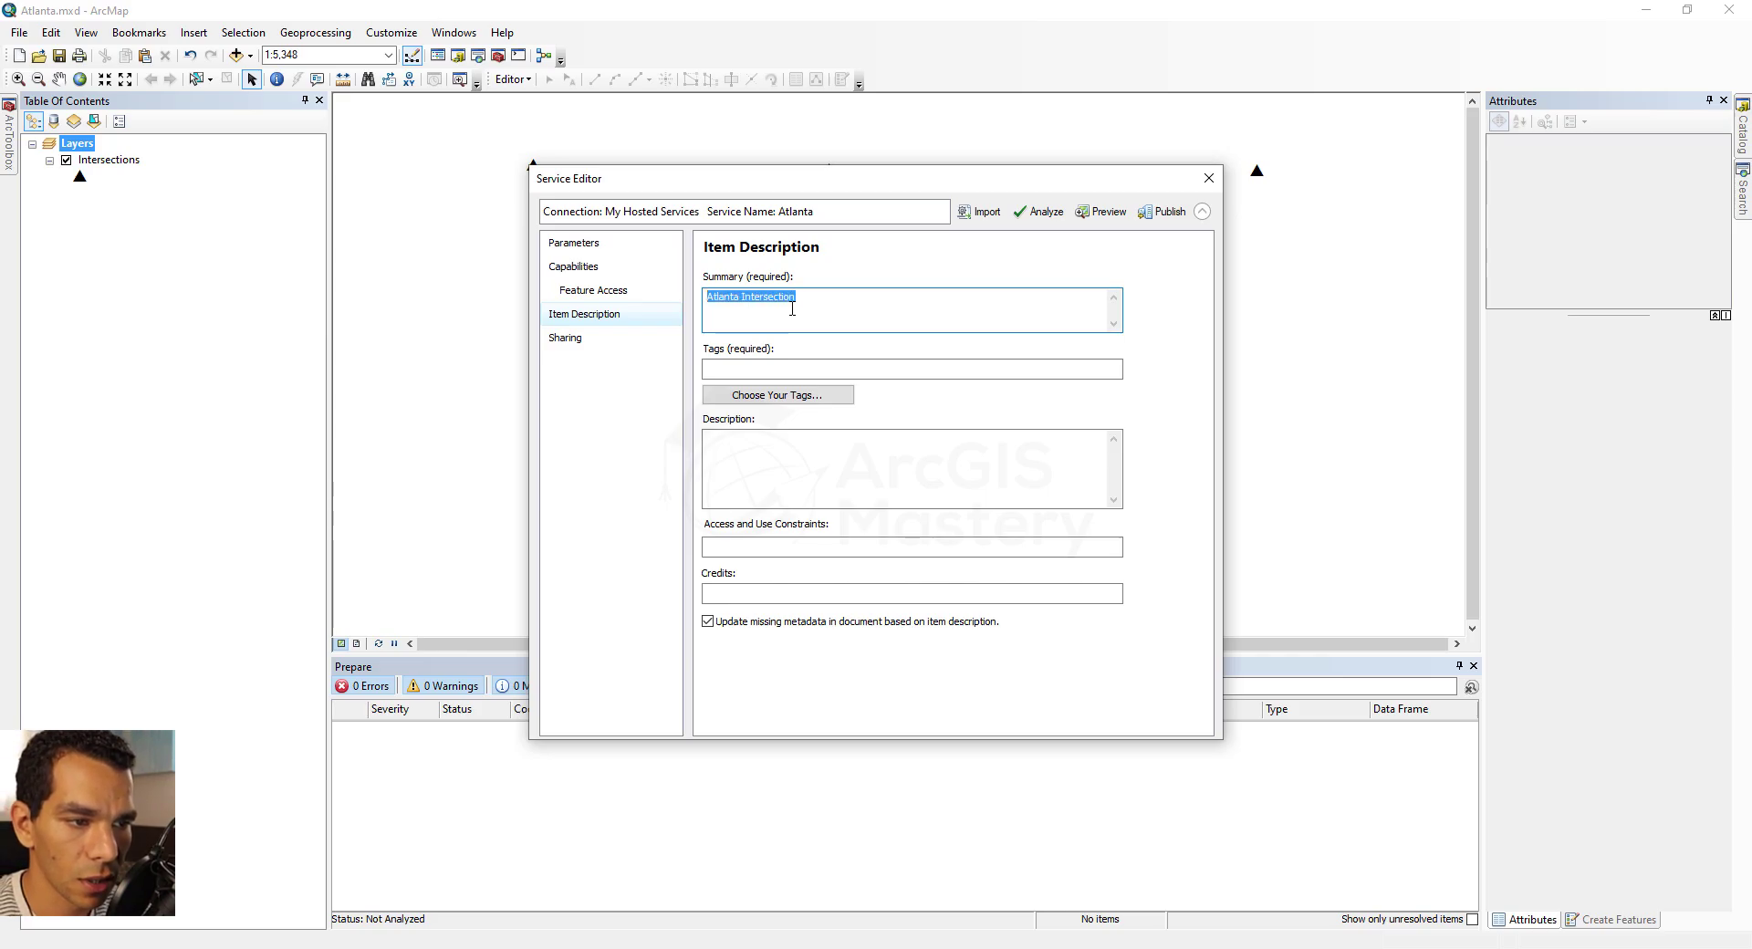
click(821, 369)
key(ctrl+v)
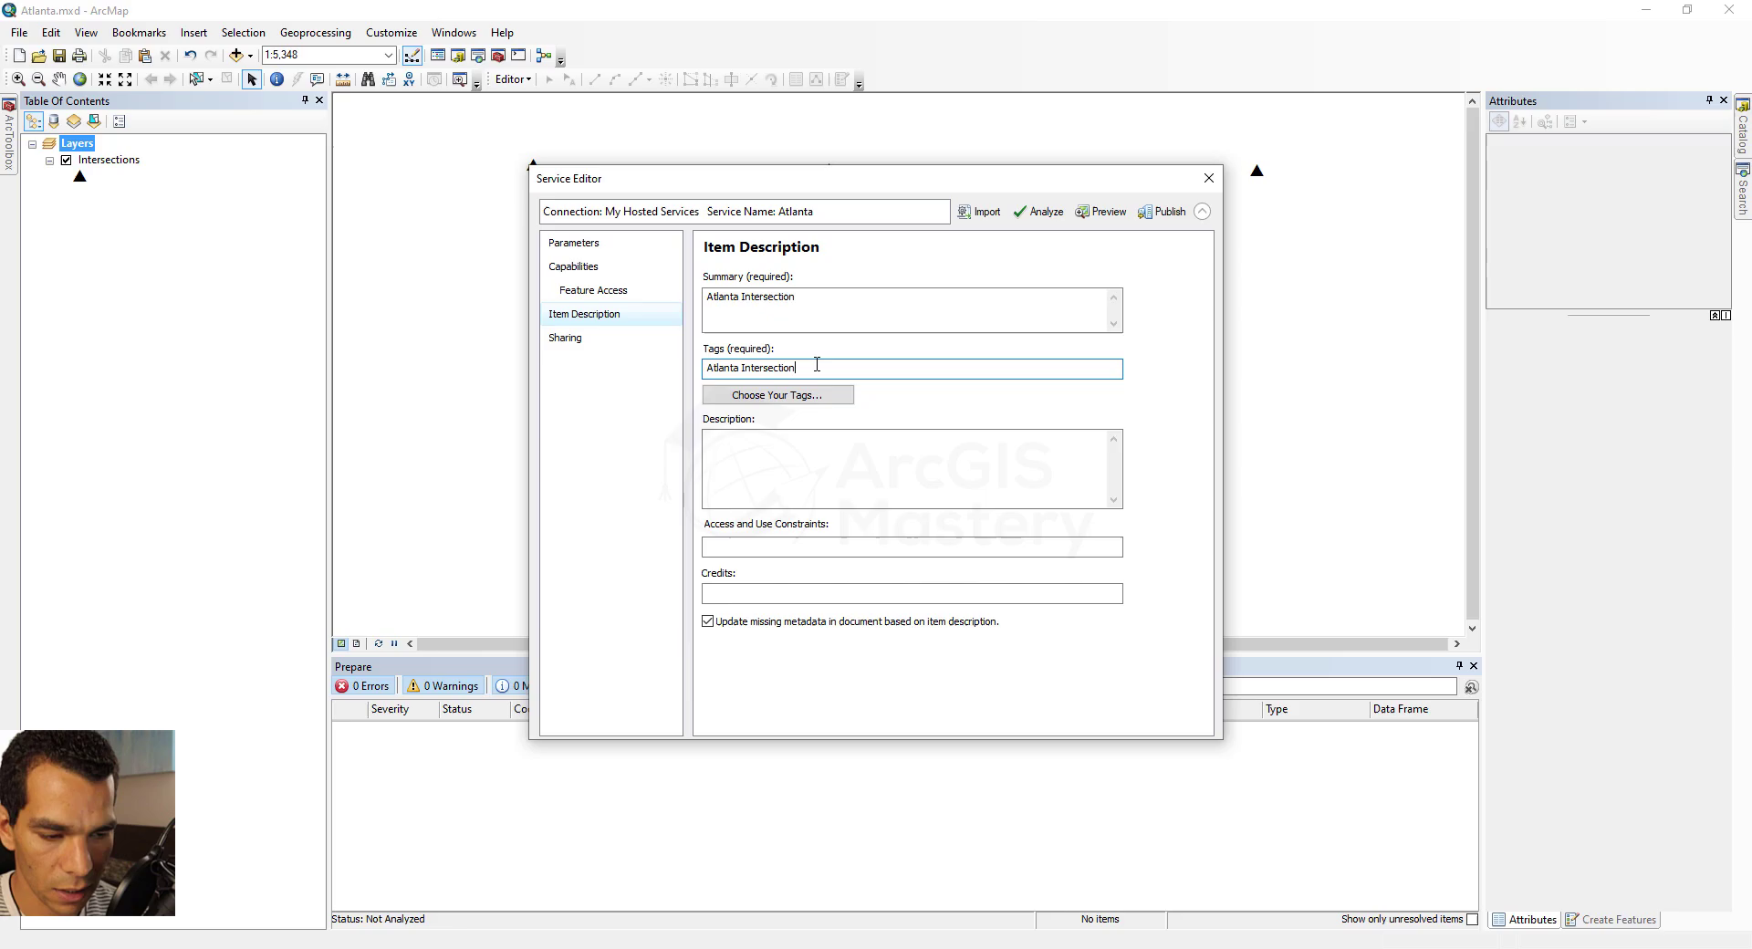
click(787, 471)
key(ctrl+v)
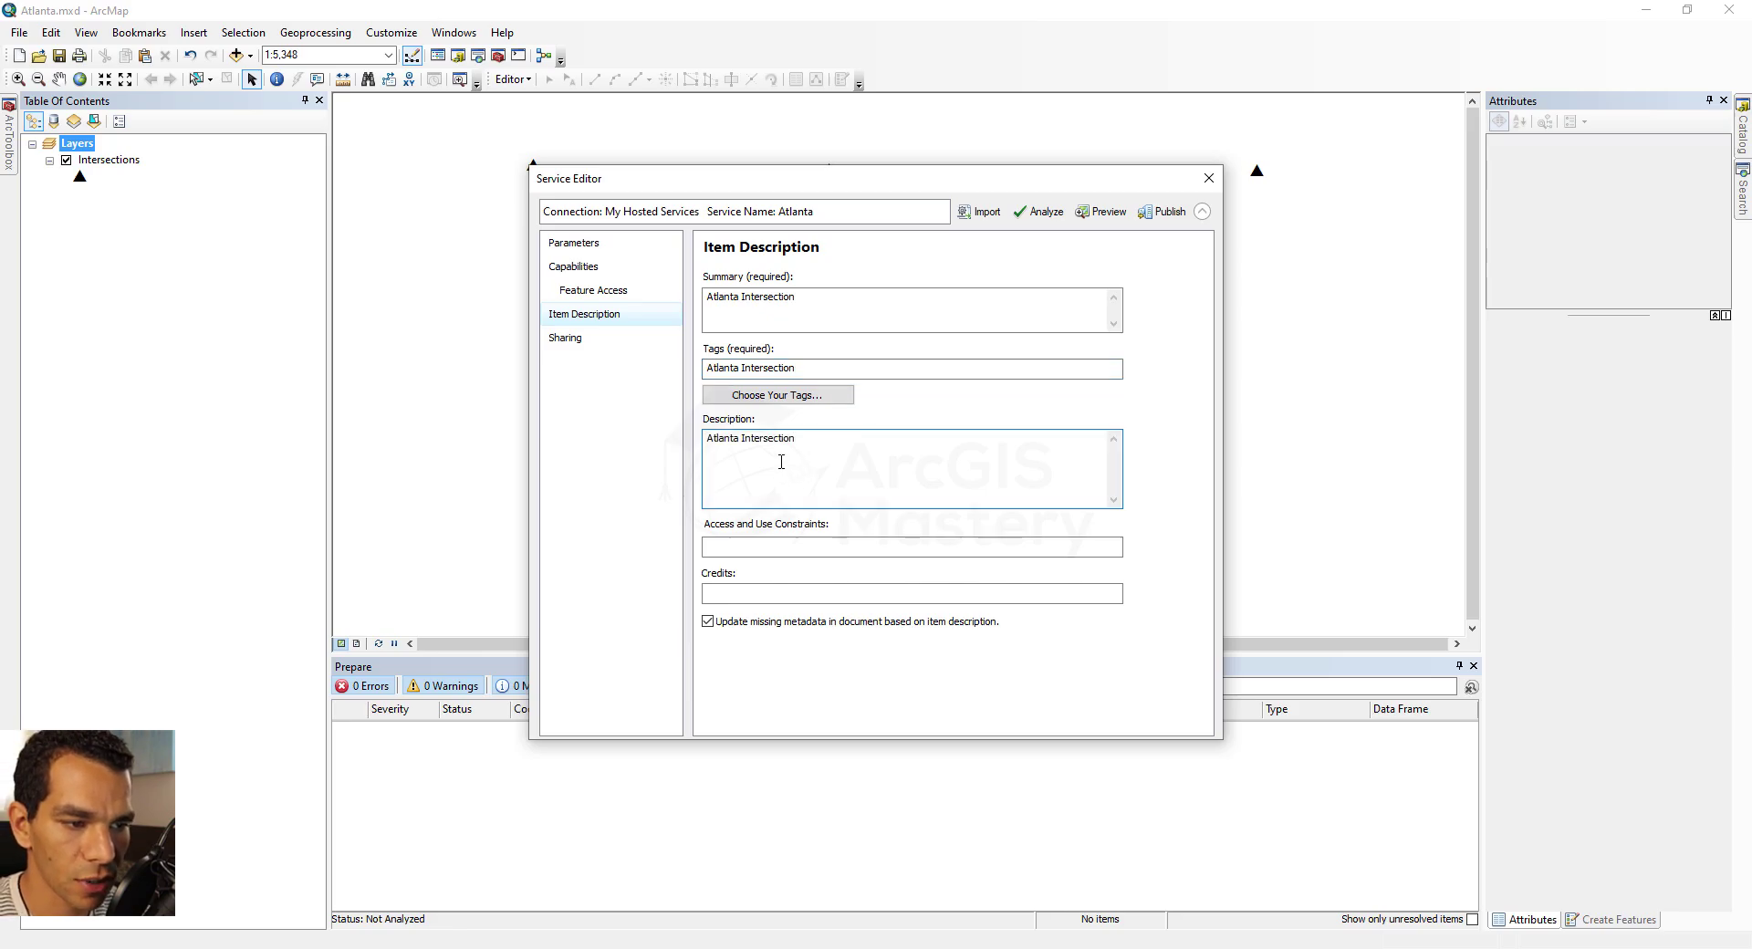
Analyze the service for publishing problems and examine the listed errors and warnings alongside the service parameters
click(1047, 217)
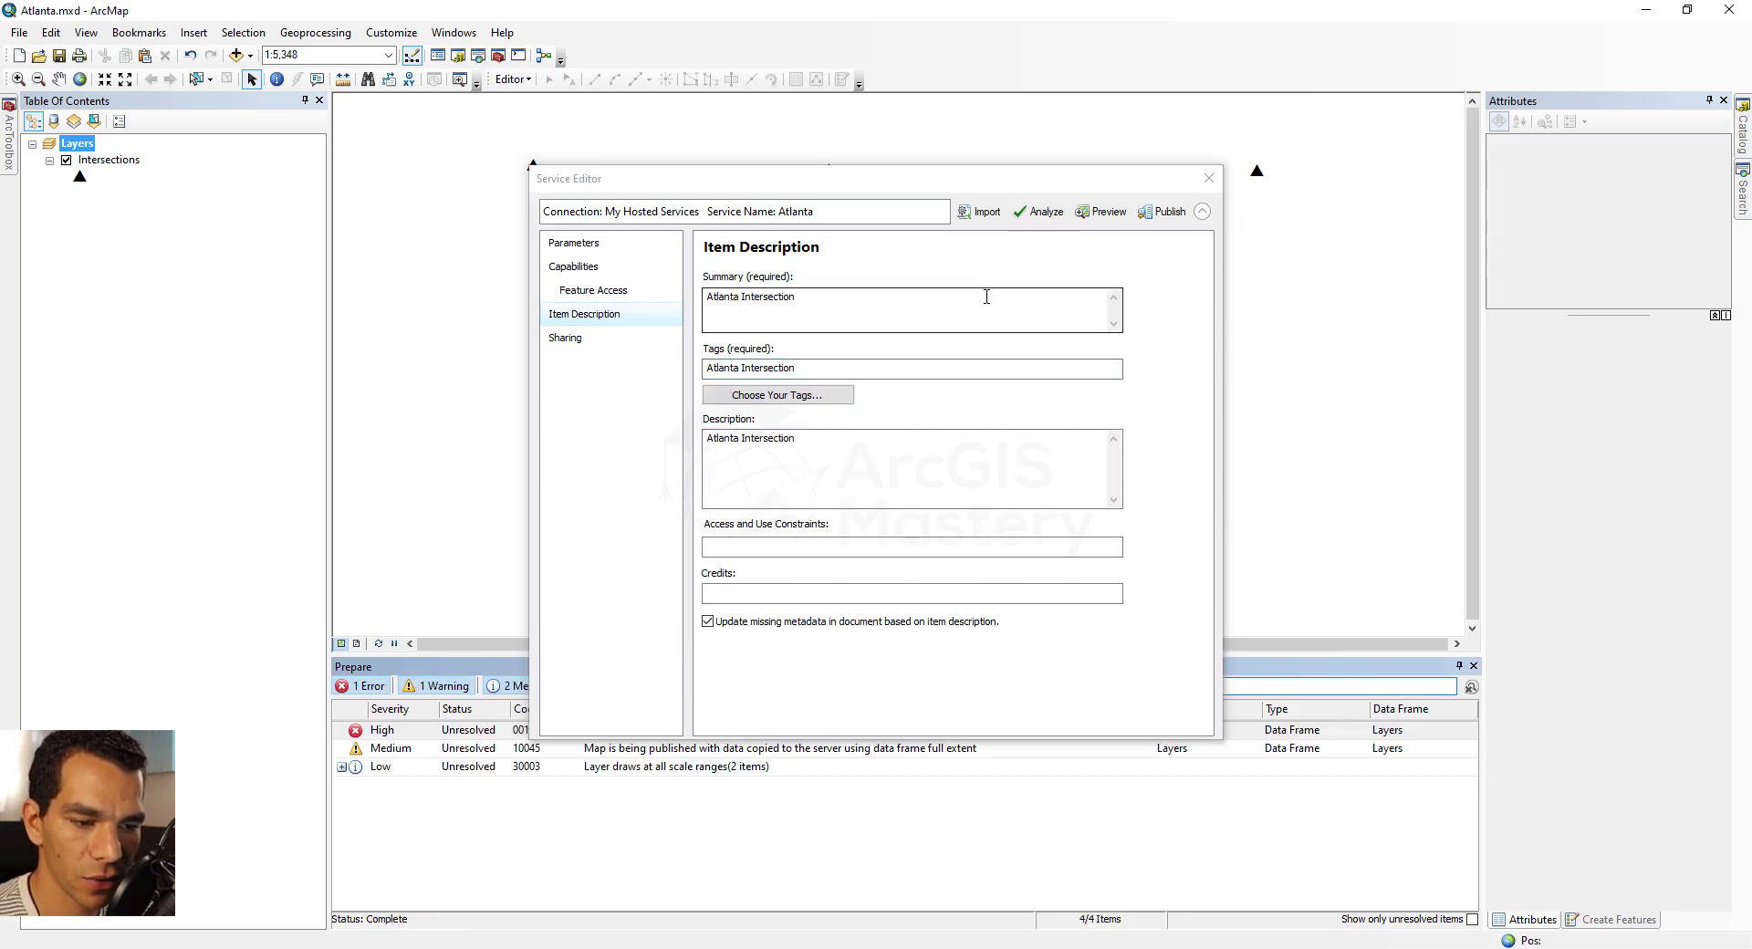
drag(922, 178, 922, 46)
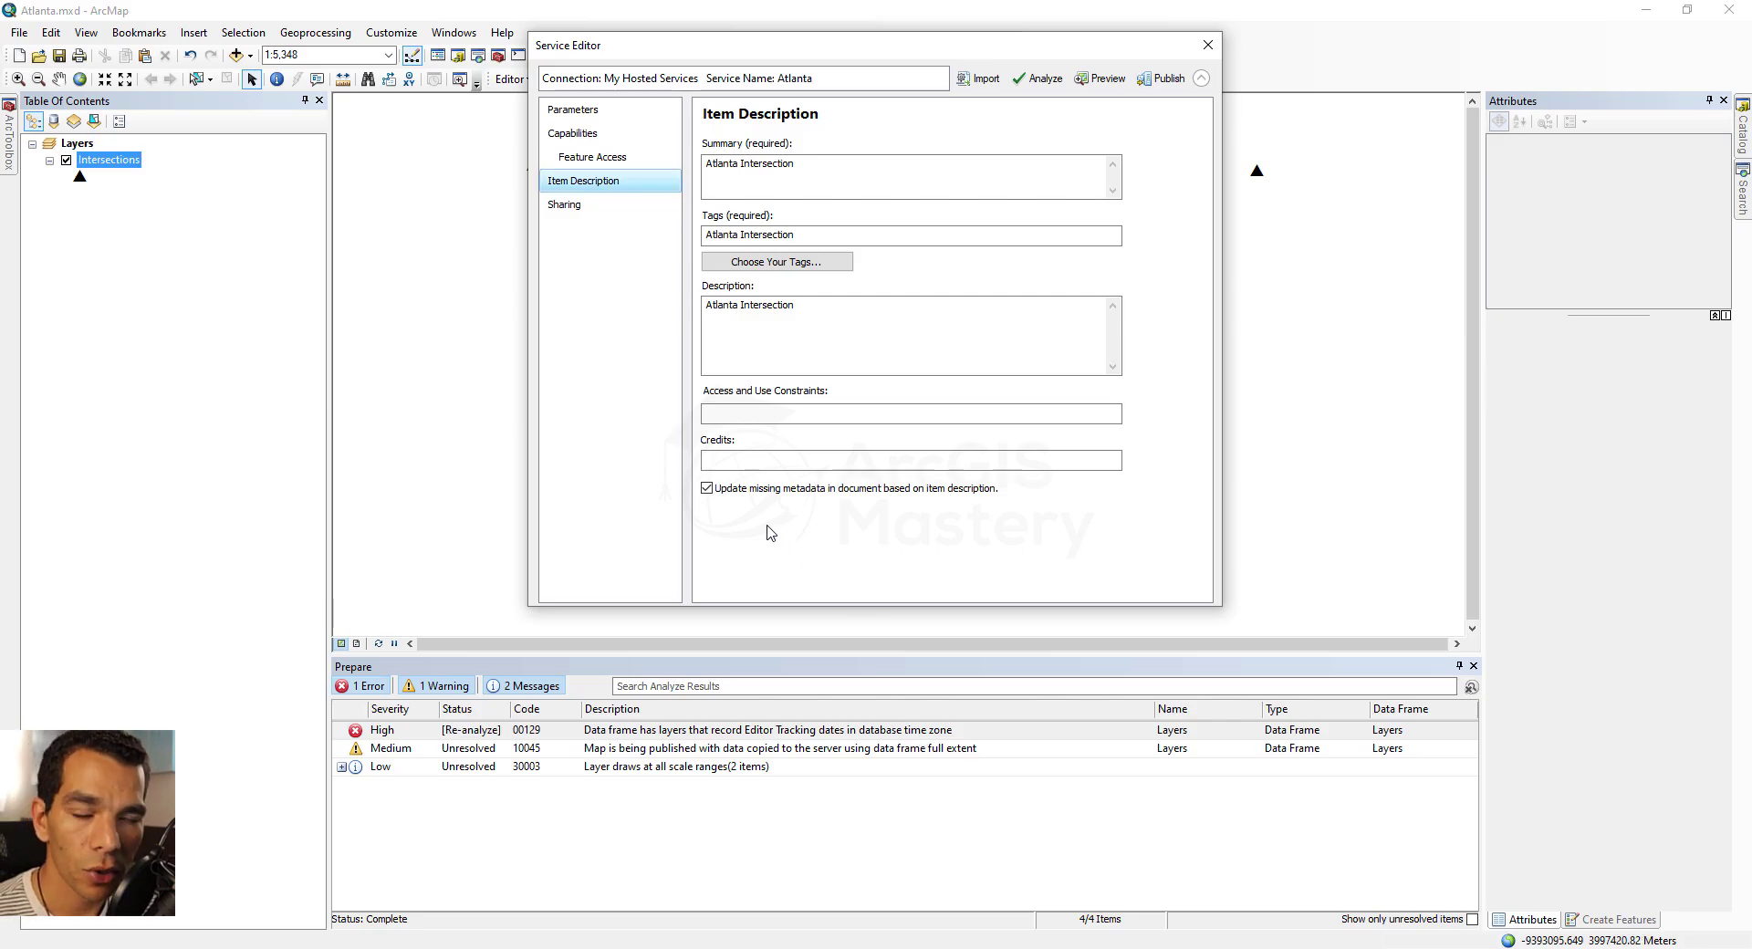
click(583, 110)
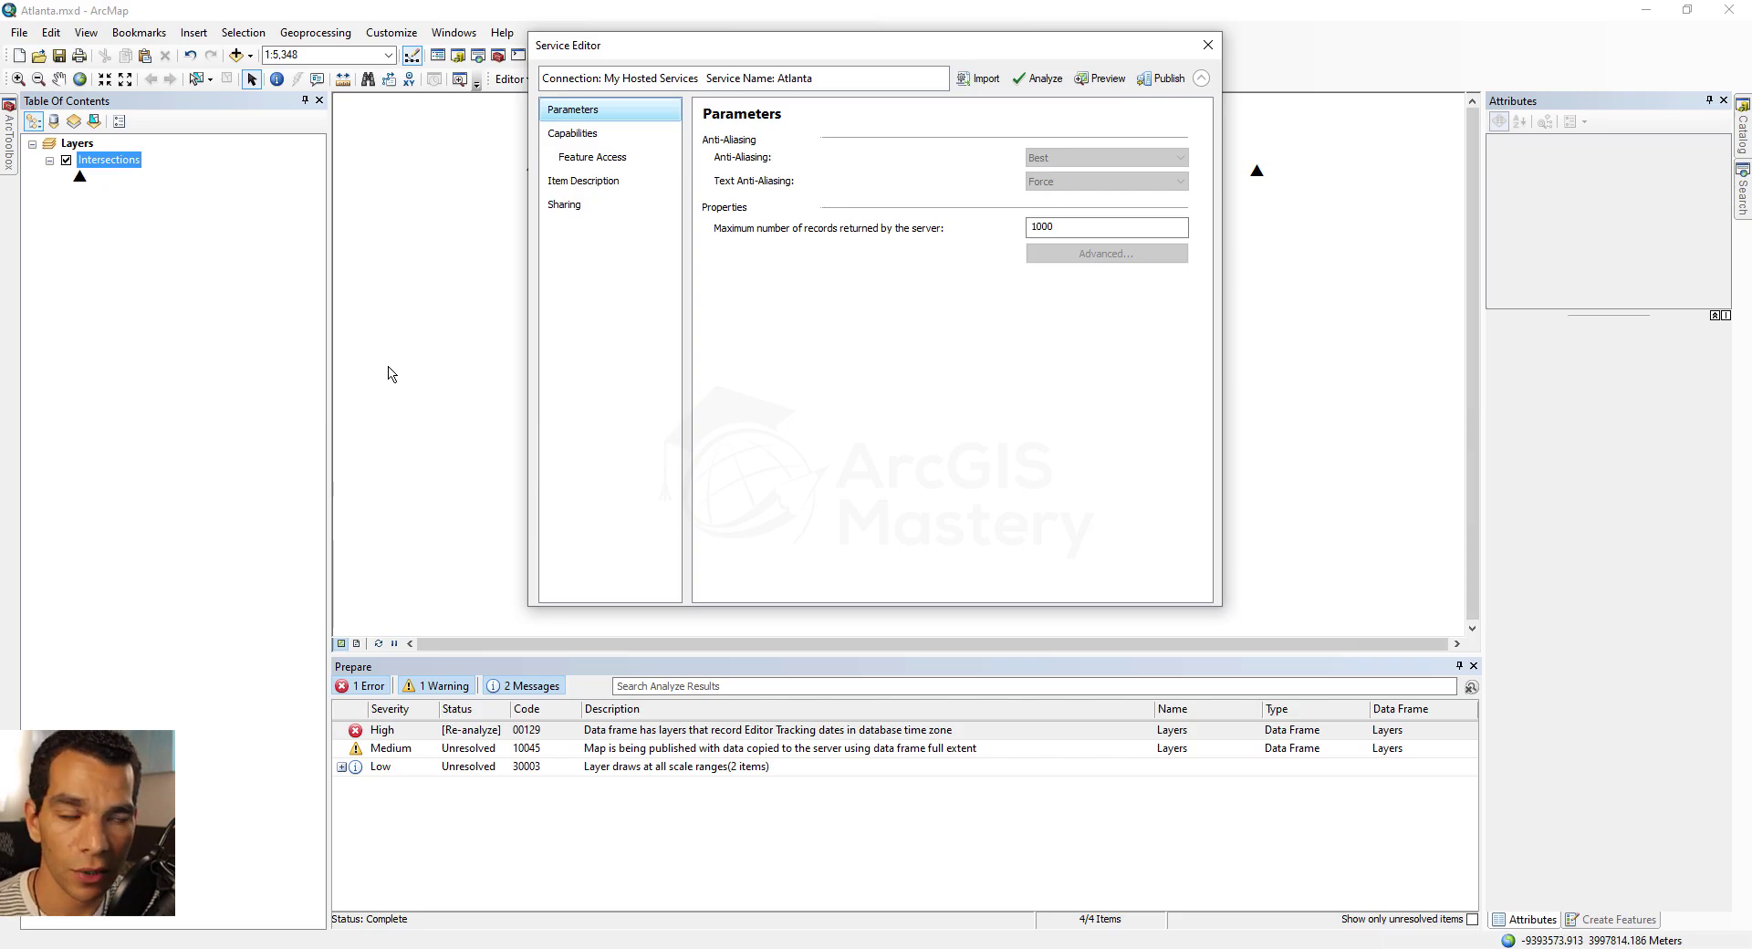
Discard the draft service and close the Atlanta map document without saving its changes
click(1207, 44)
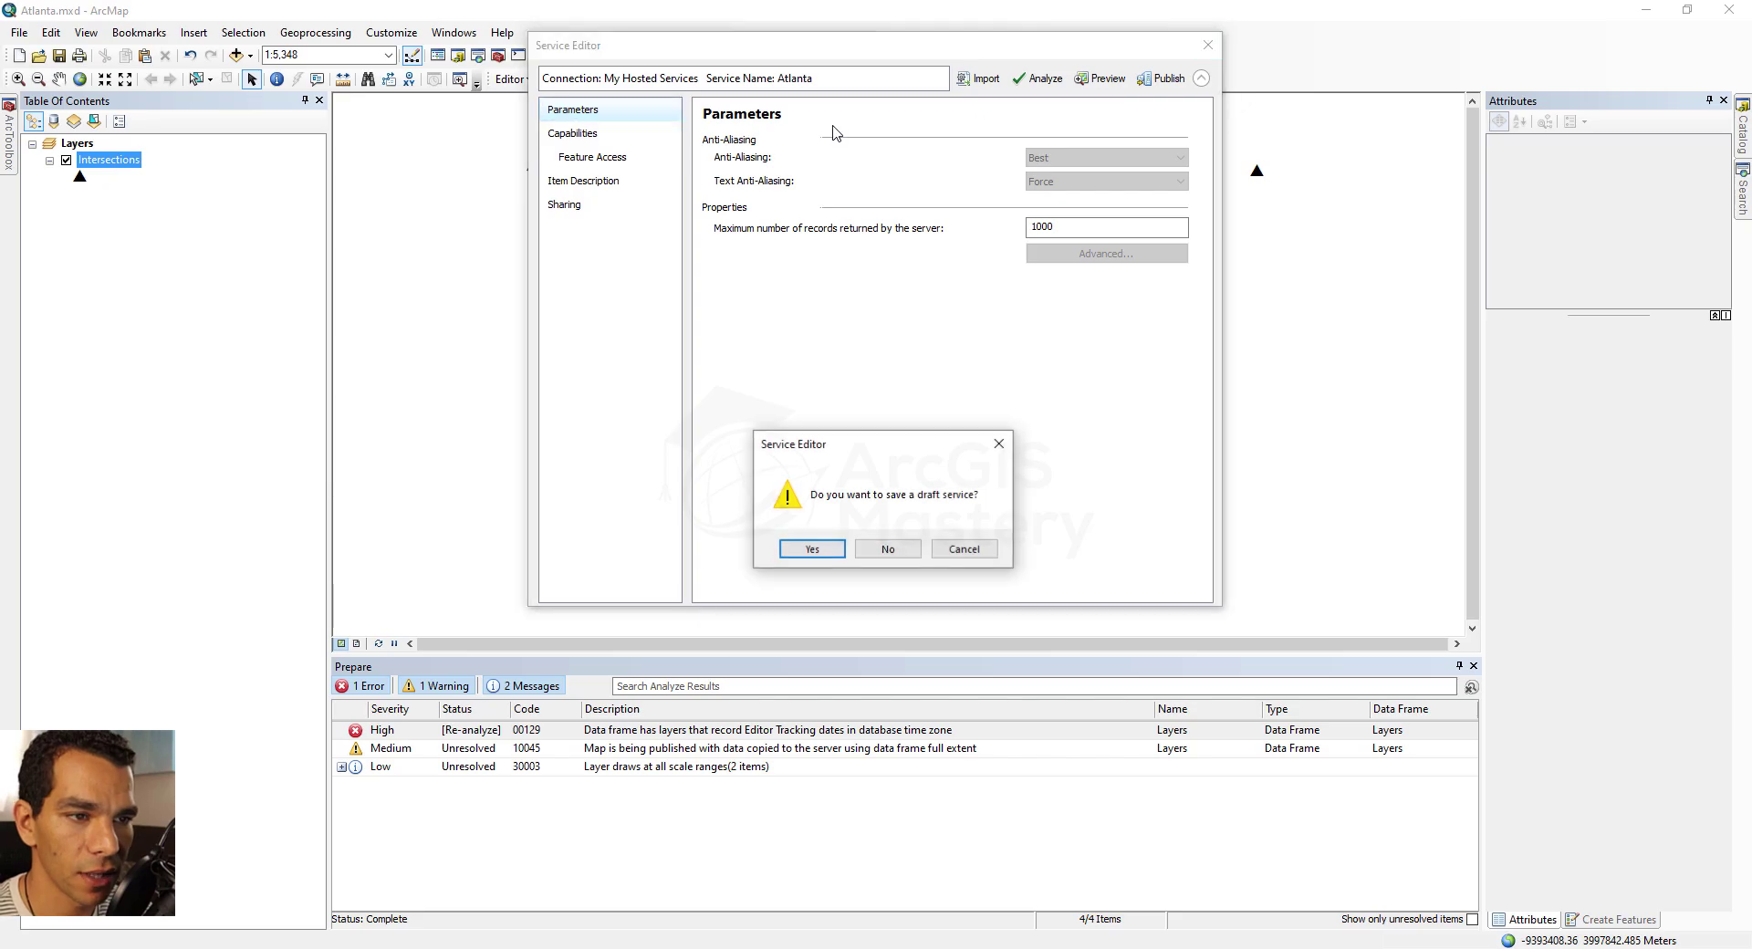
click(884, 548)
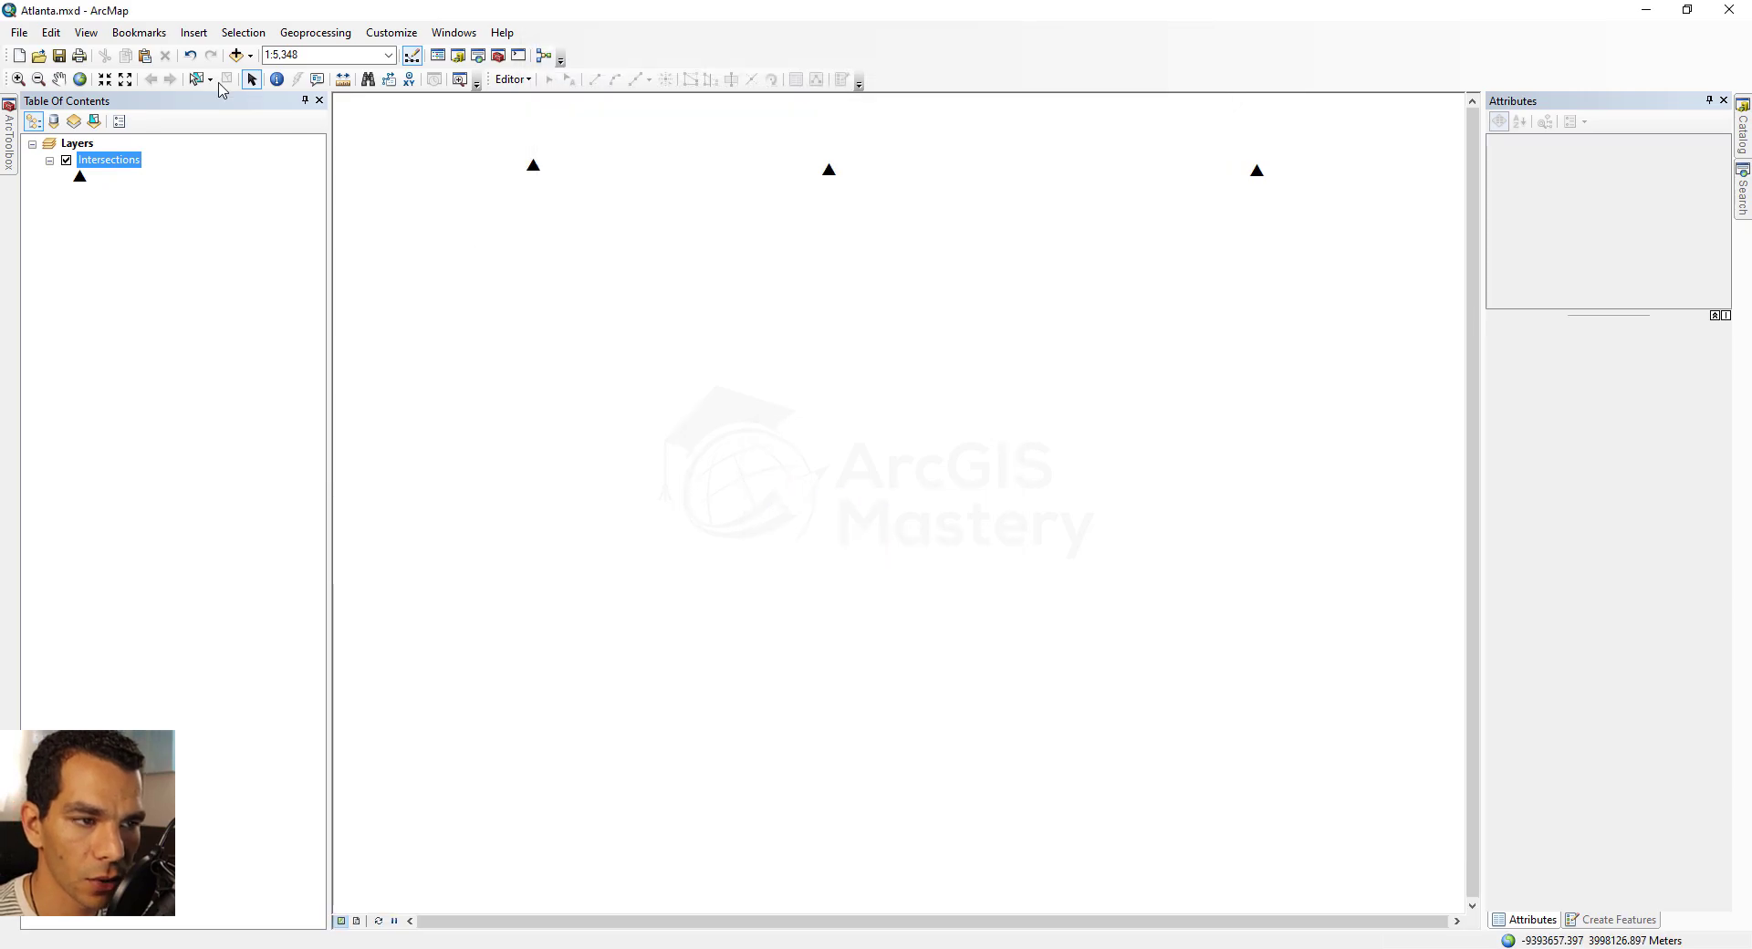
click(1728, 9)
click(880, 522)
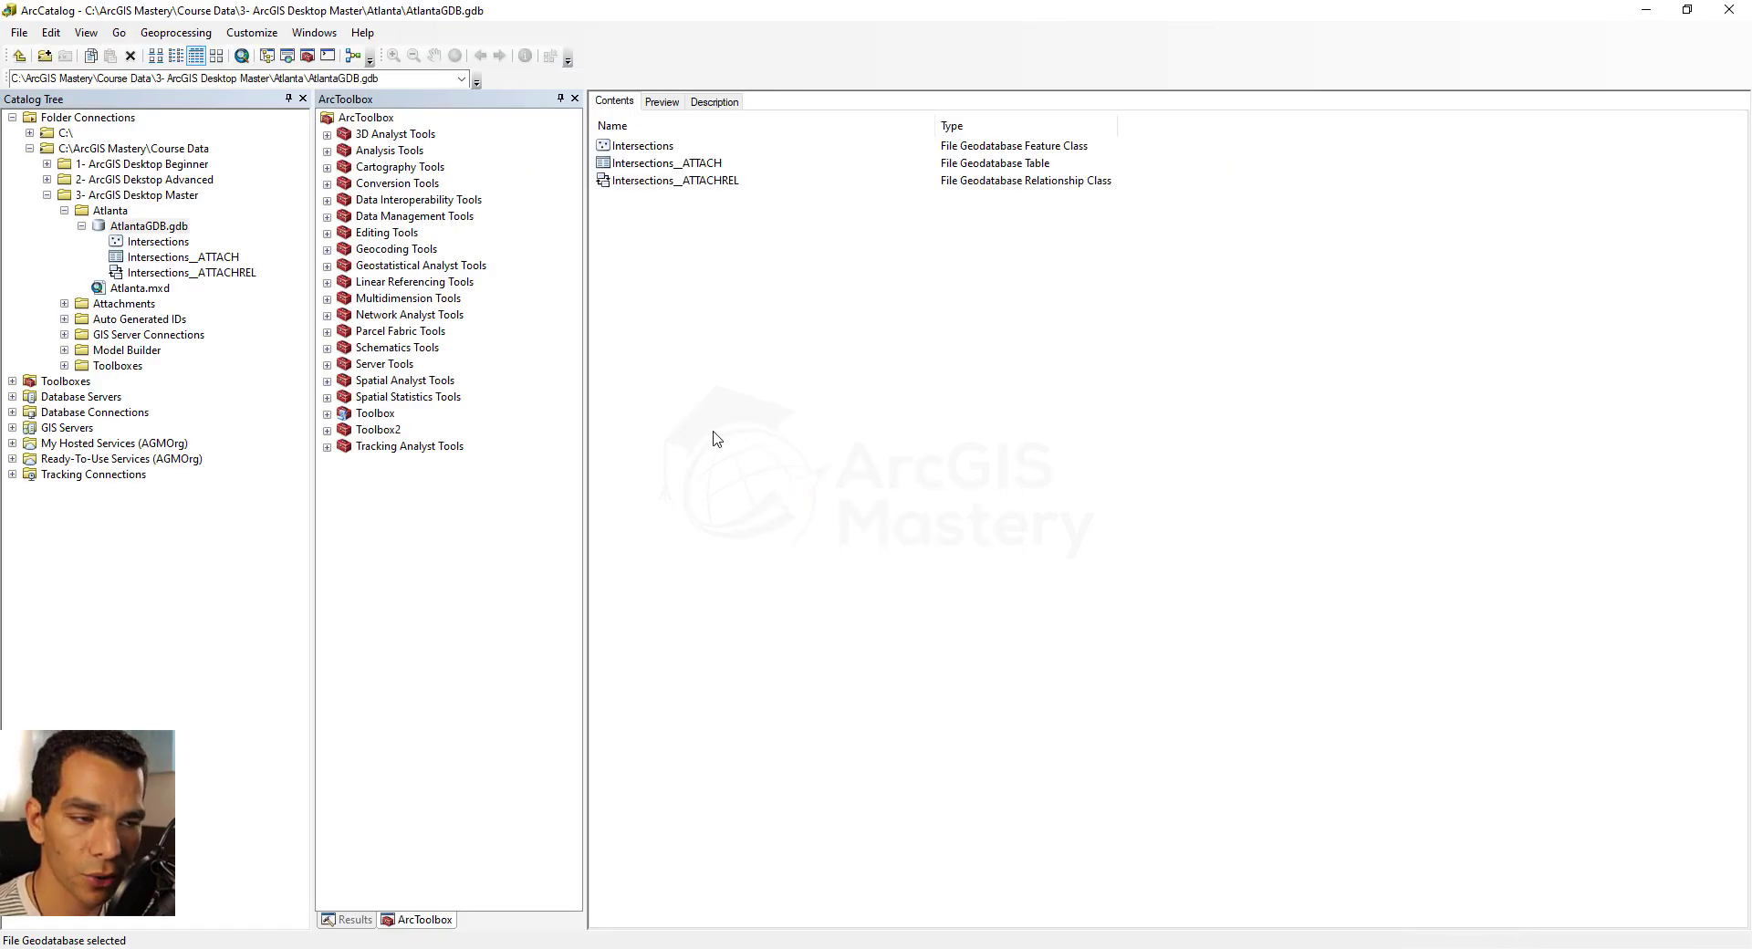
In ArcCatalog, disable editor tracking on the Intersections feature class of AtlantaGDB.gdb and enable it again with dates recorded in UTC
right_click(647, 147)
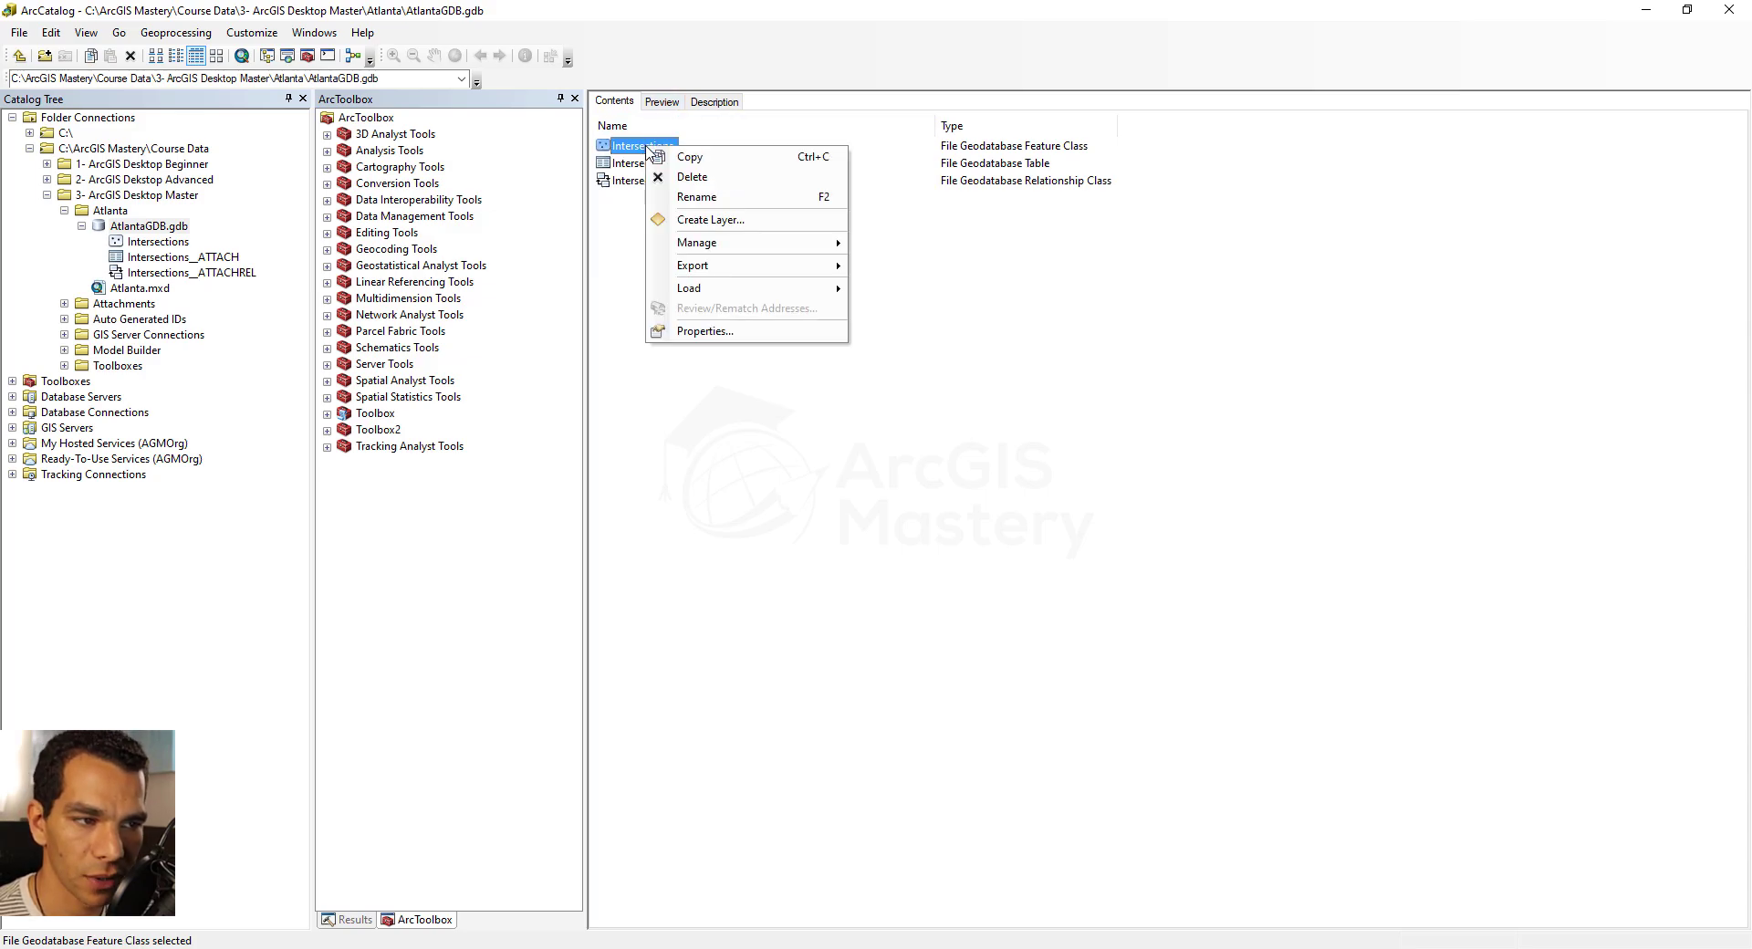
mouse_move(763, 244)
click(945, 372)
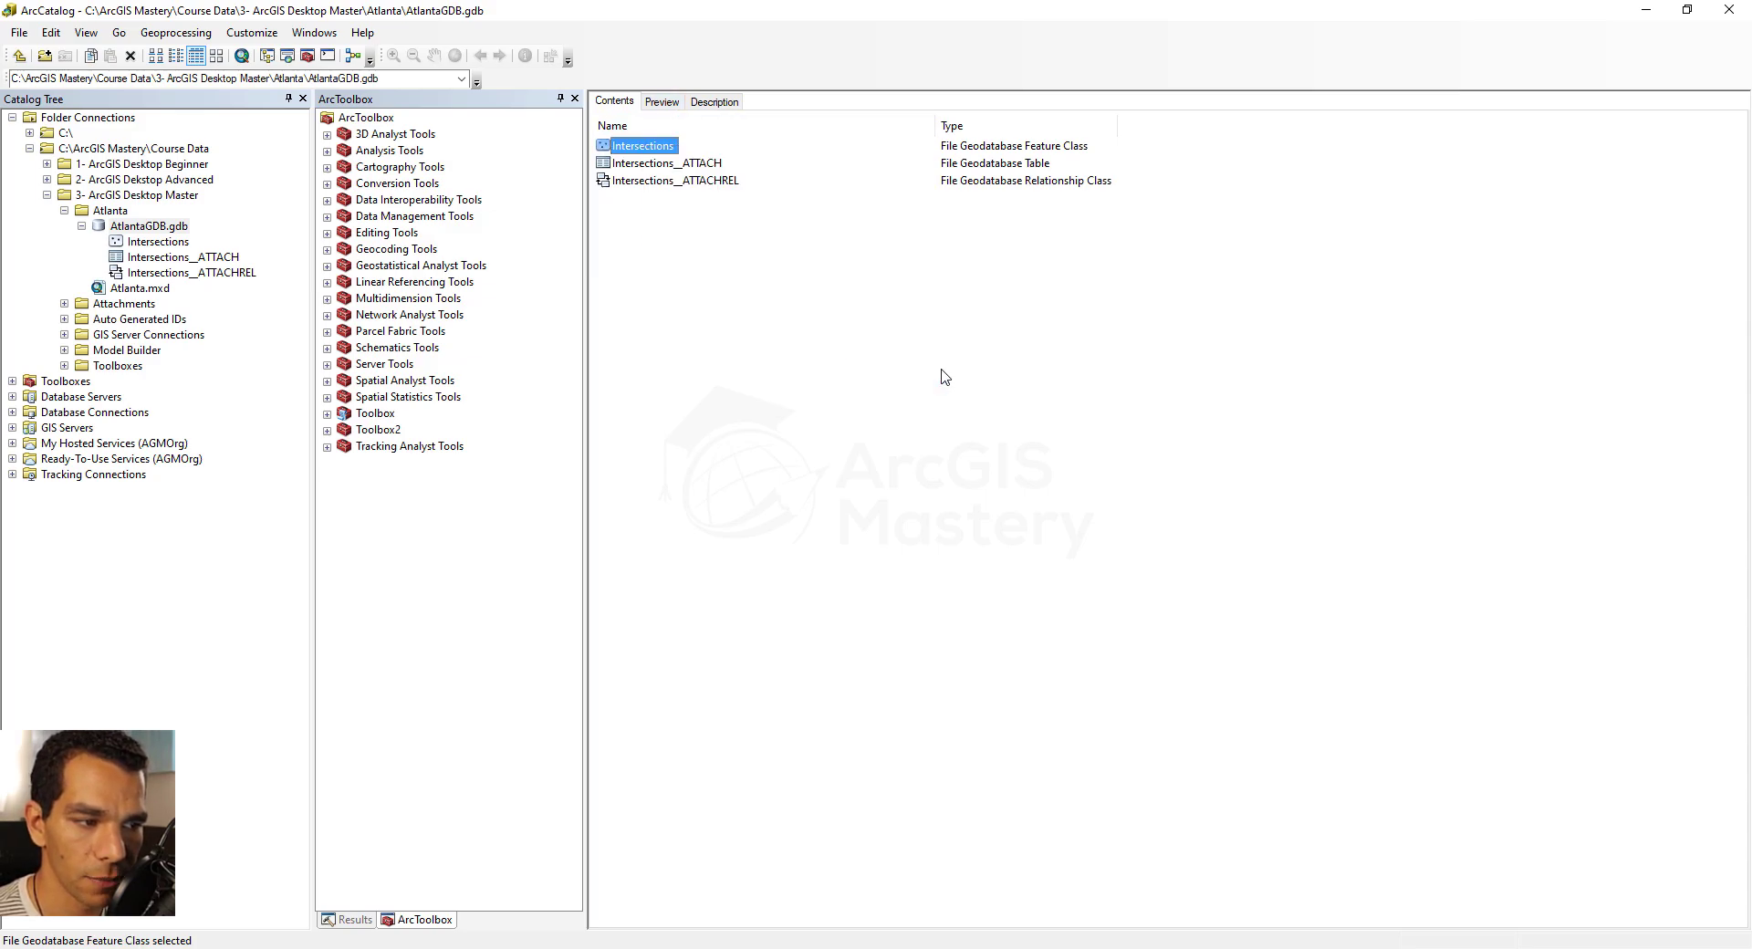
click(1008, 549)
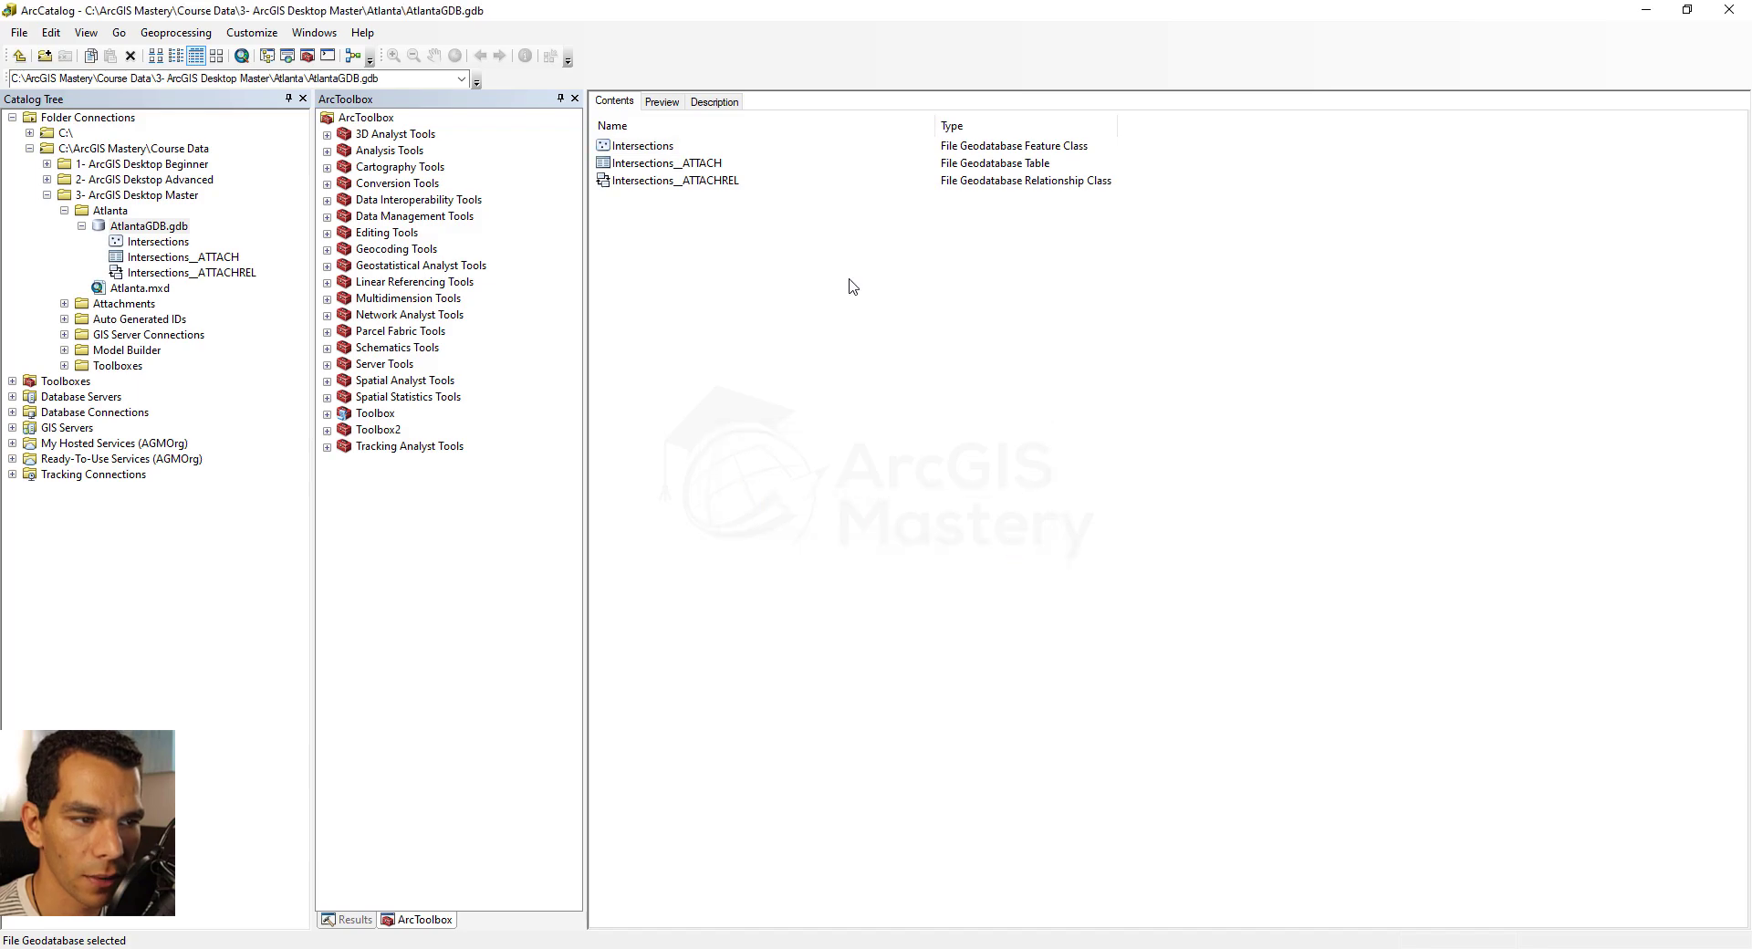
right_click(650, 148)
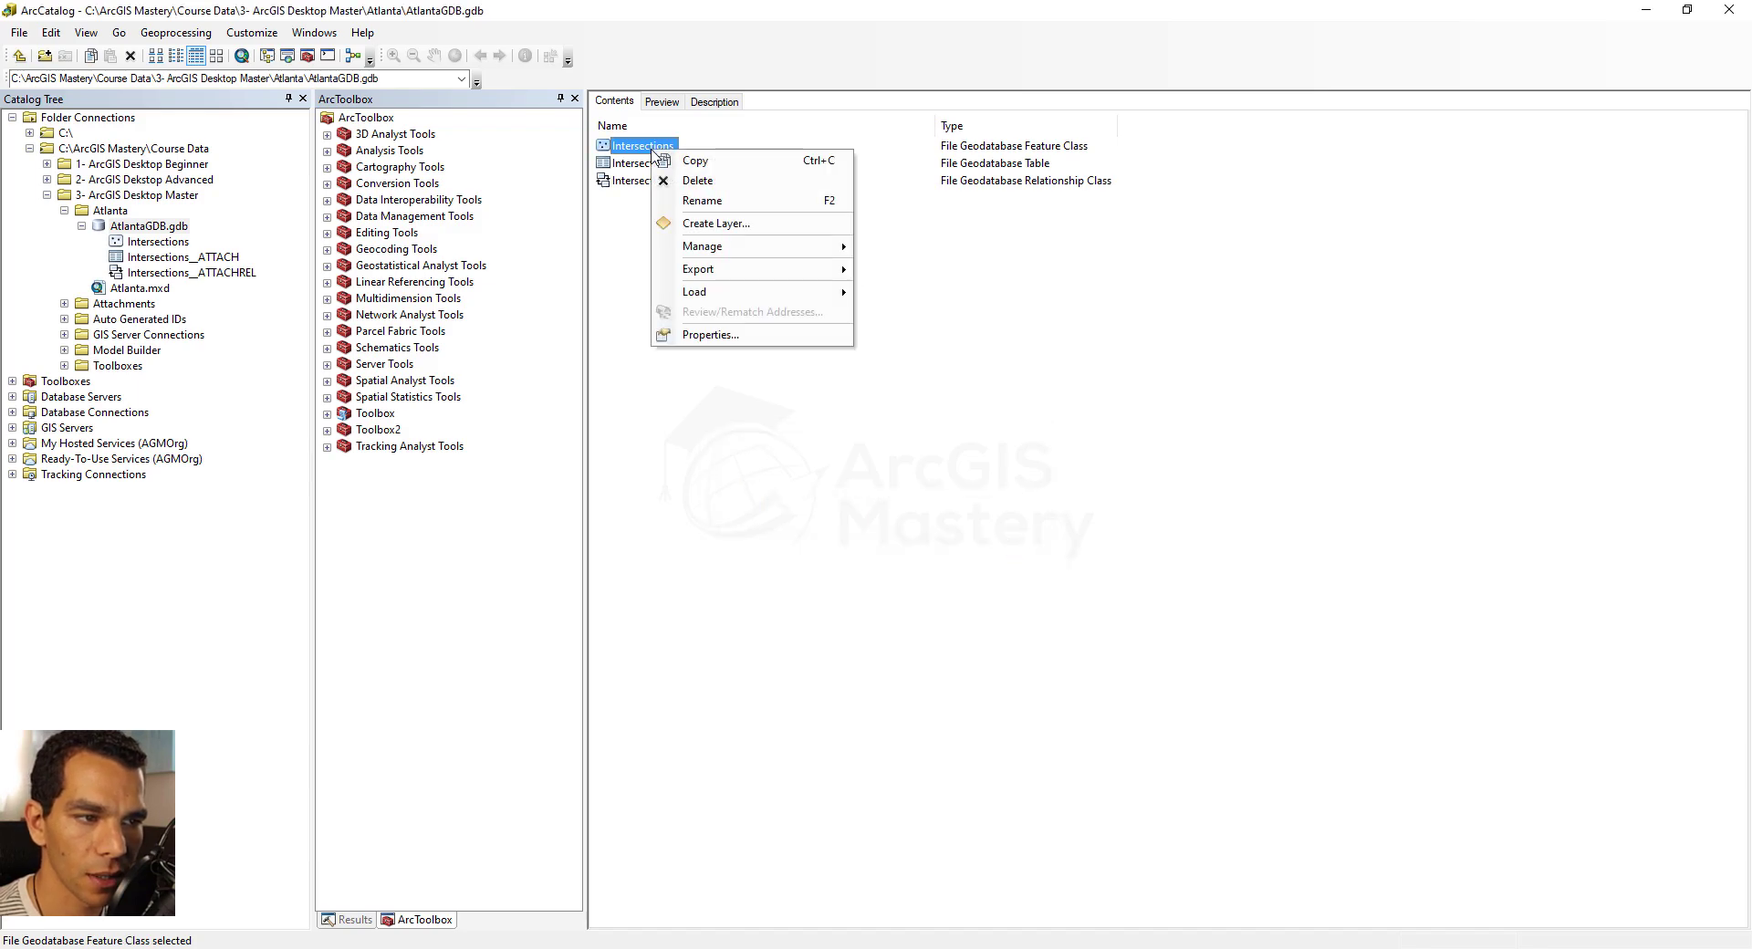
click(731, 240)
Review the editor tracking settings and date time zone in the Intersections feature class properties
right_click(650, 144)
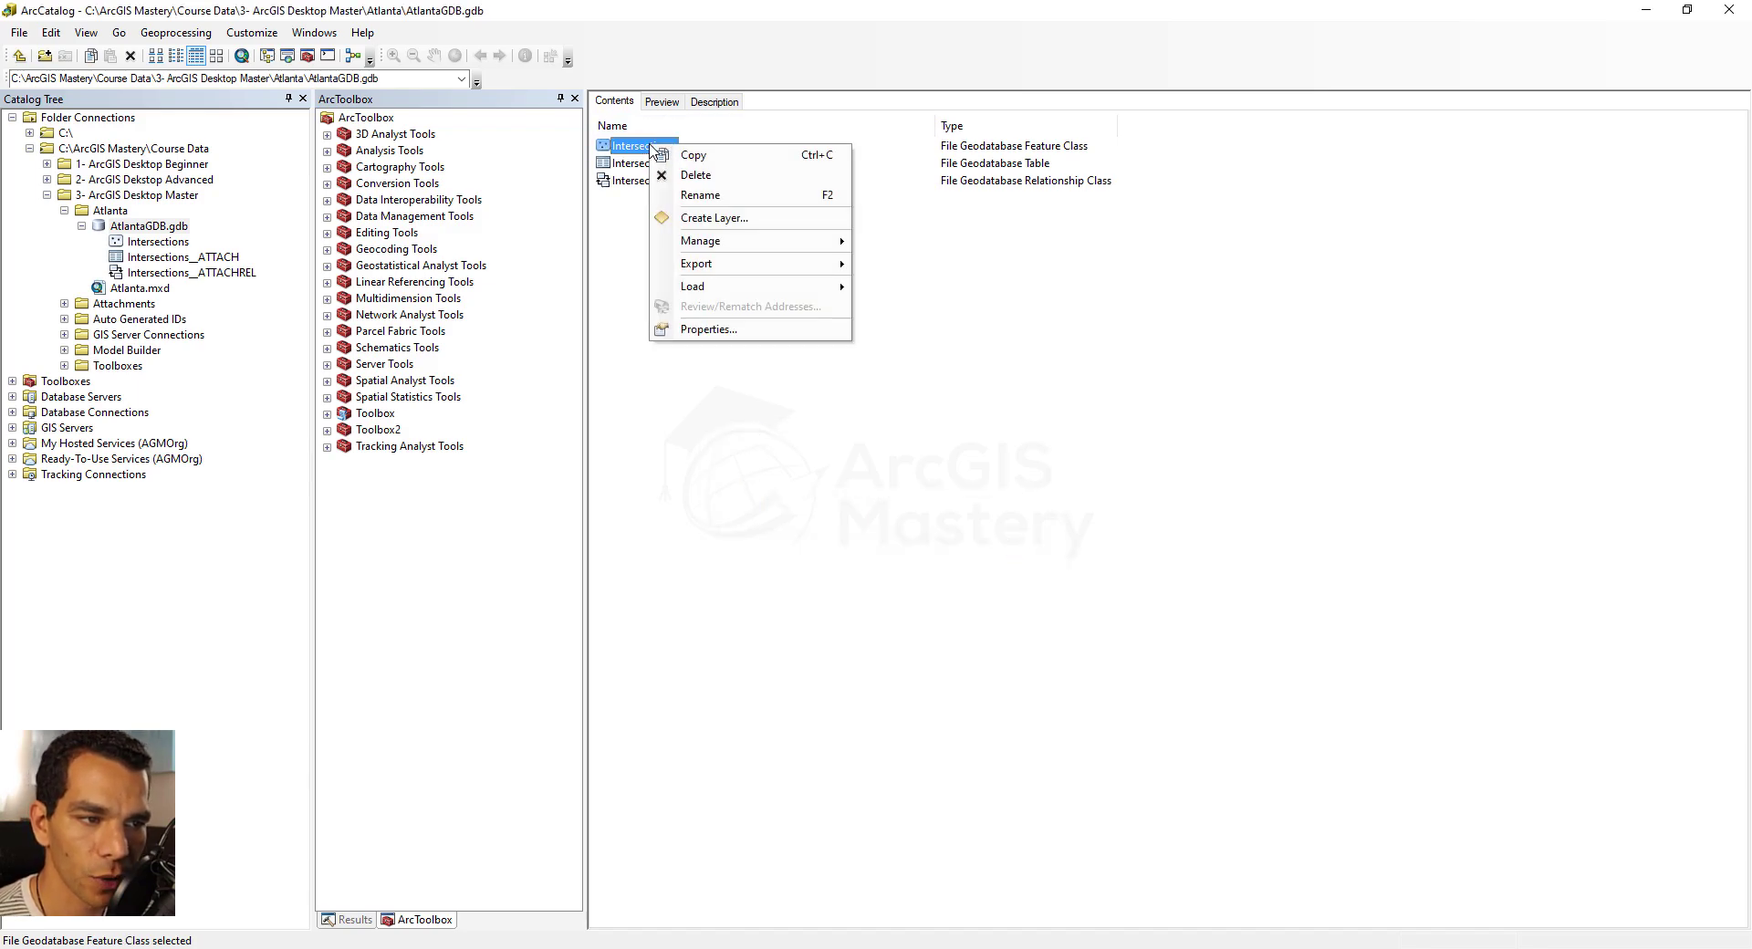
mouse_move(760, 242)
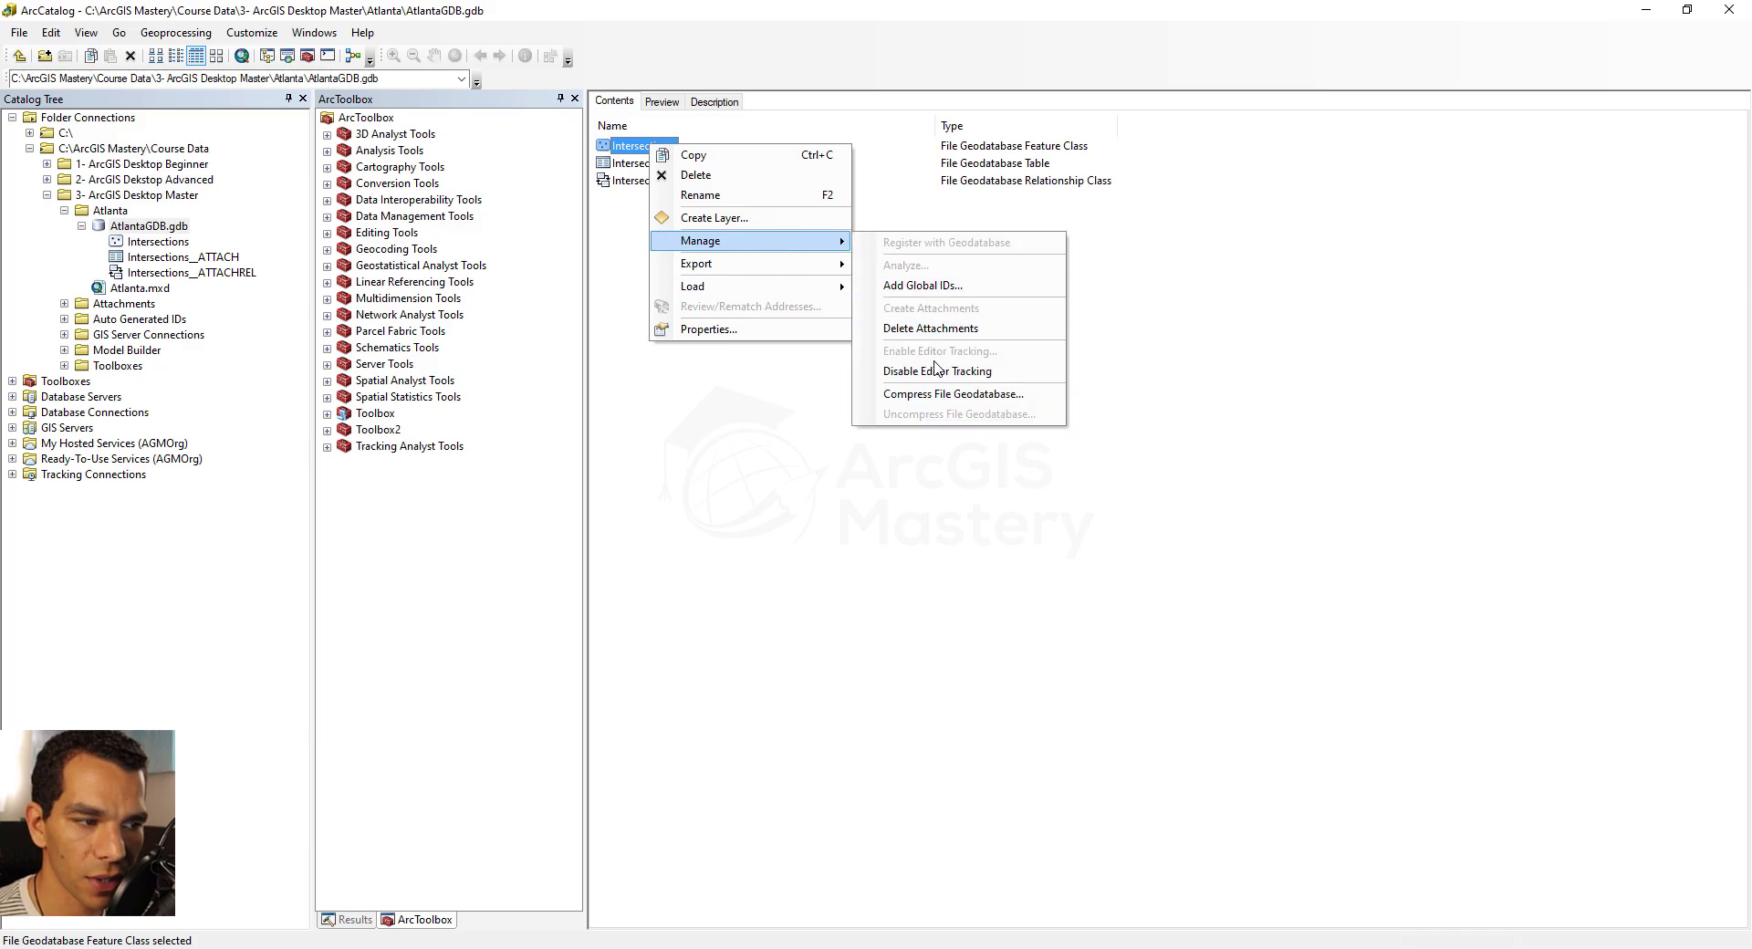
click(703, 330)
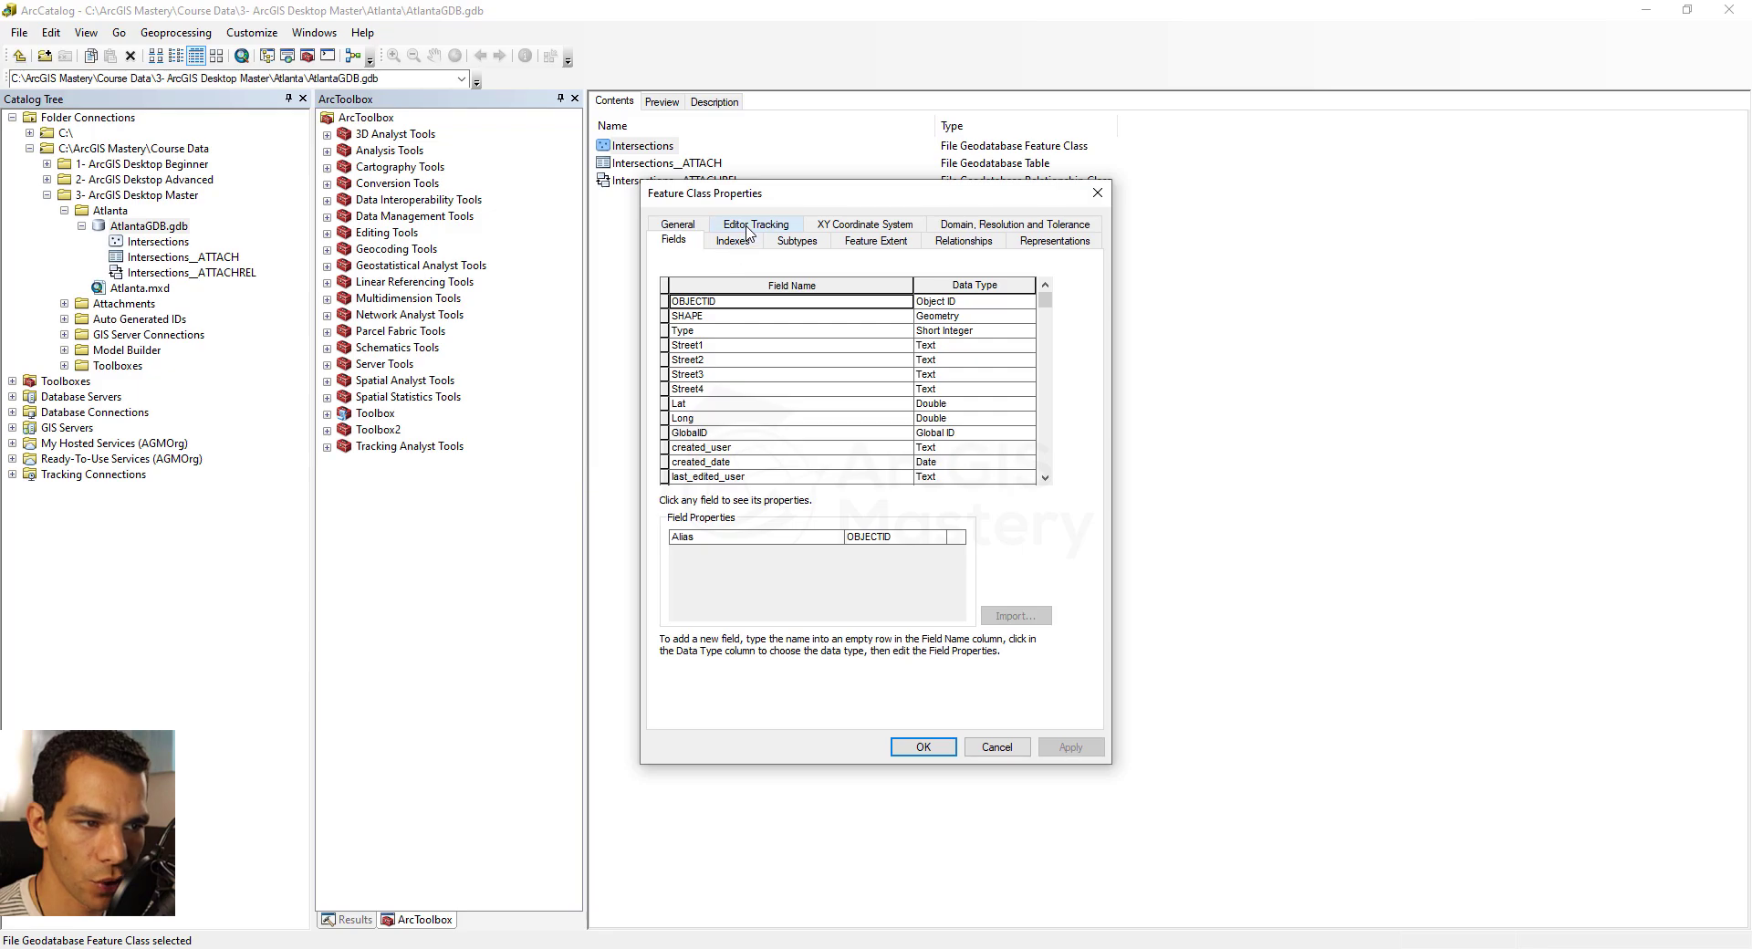
click(746, 228)
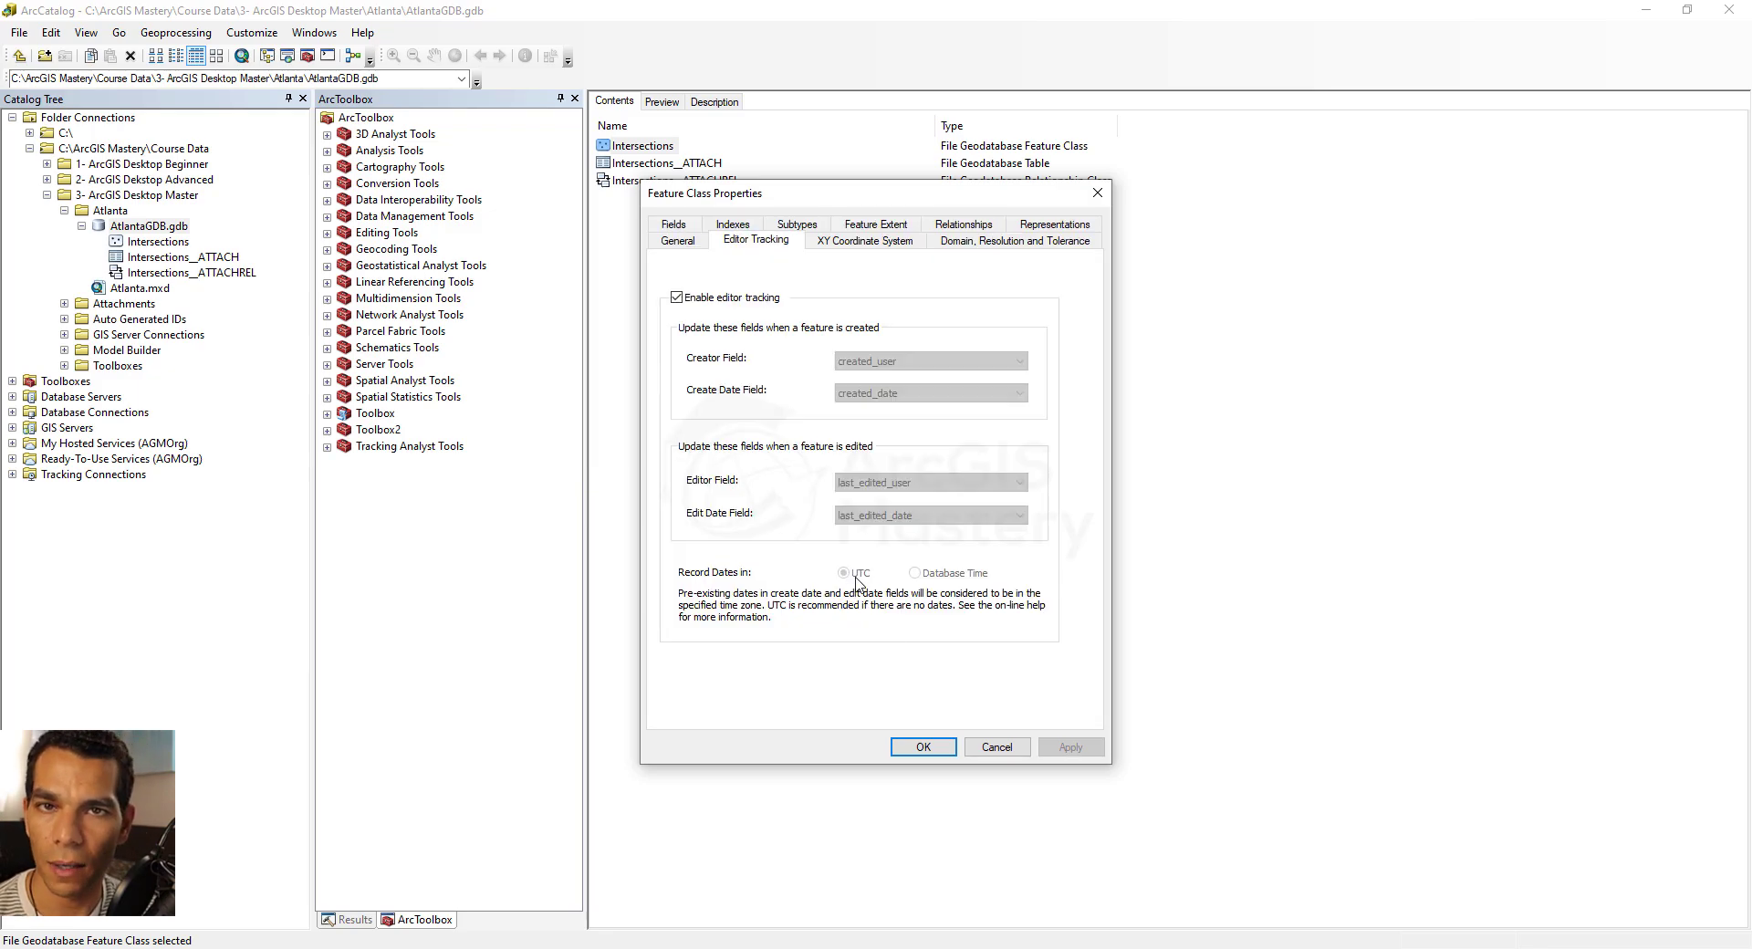
click(923, 743)
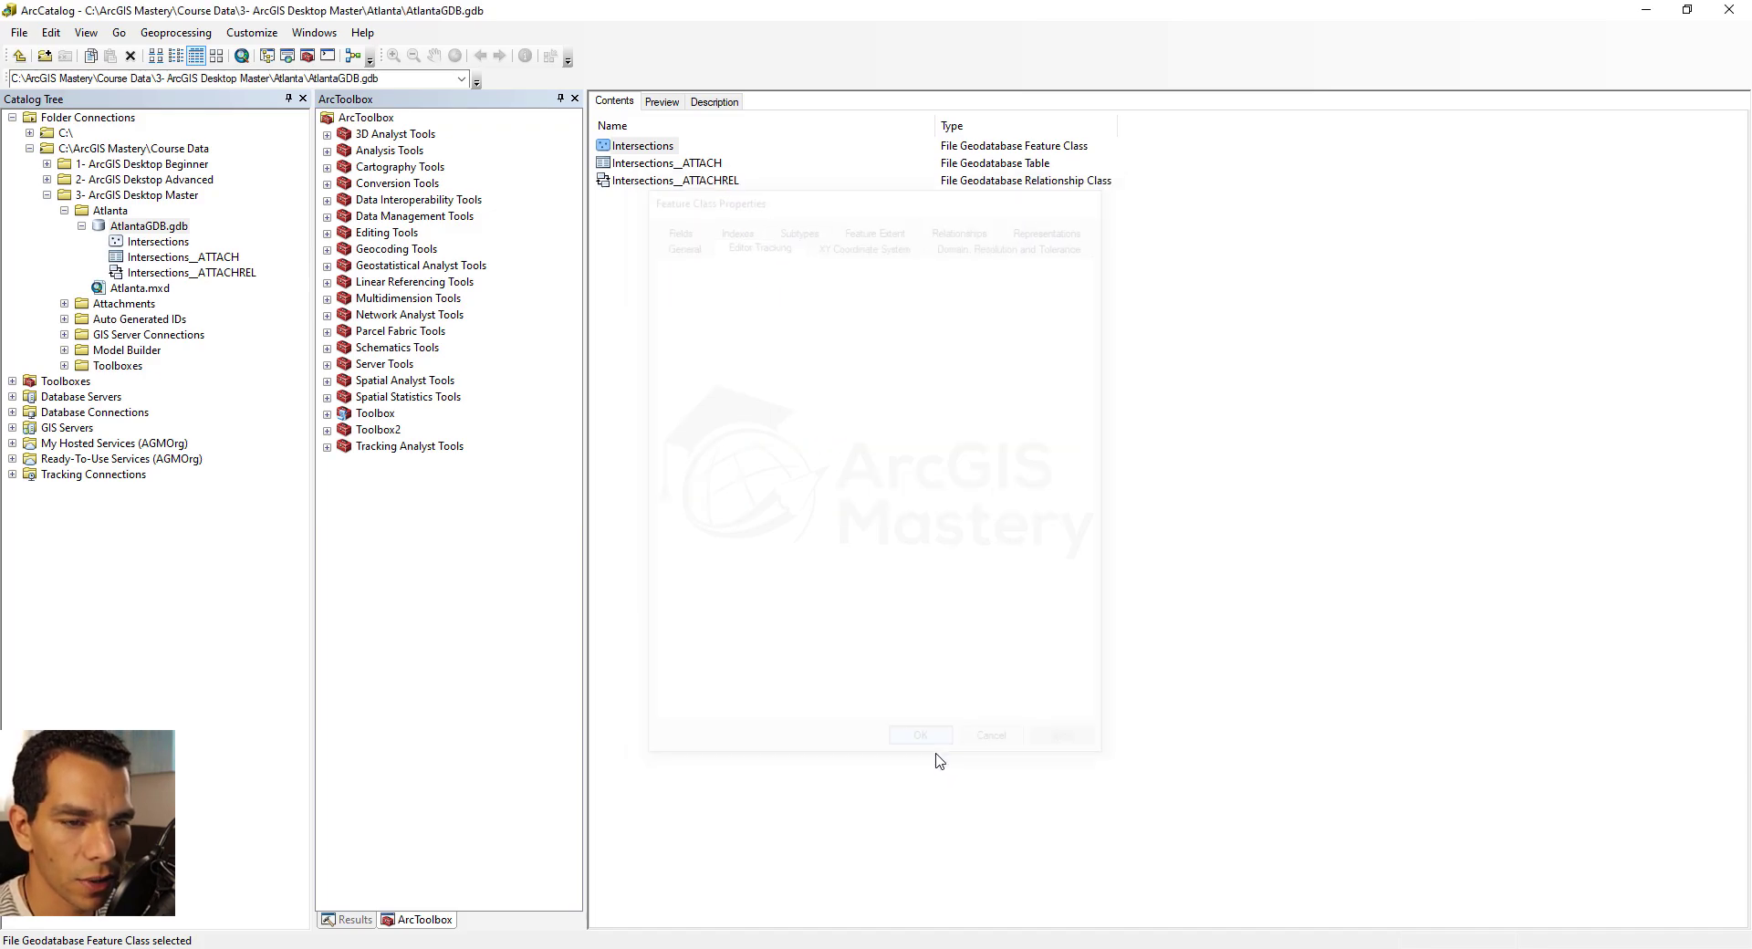
Open Atlanta.mxd in ArcMap and change the Intersections layer's symbol to a black triangle
double_click(128, 290)
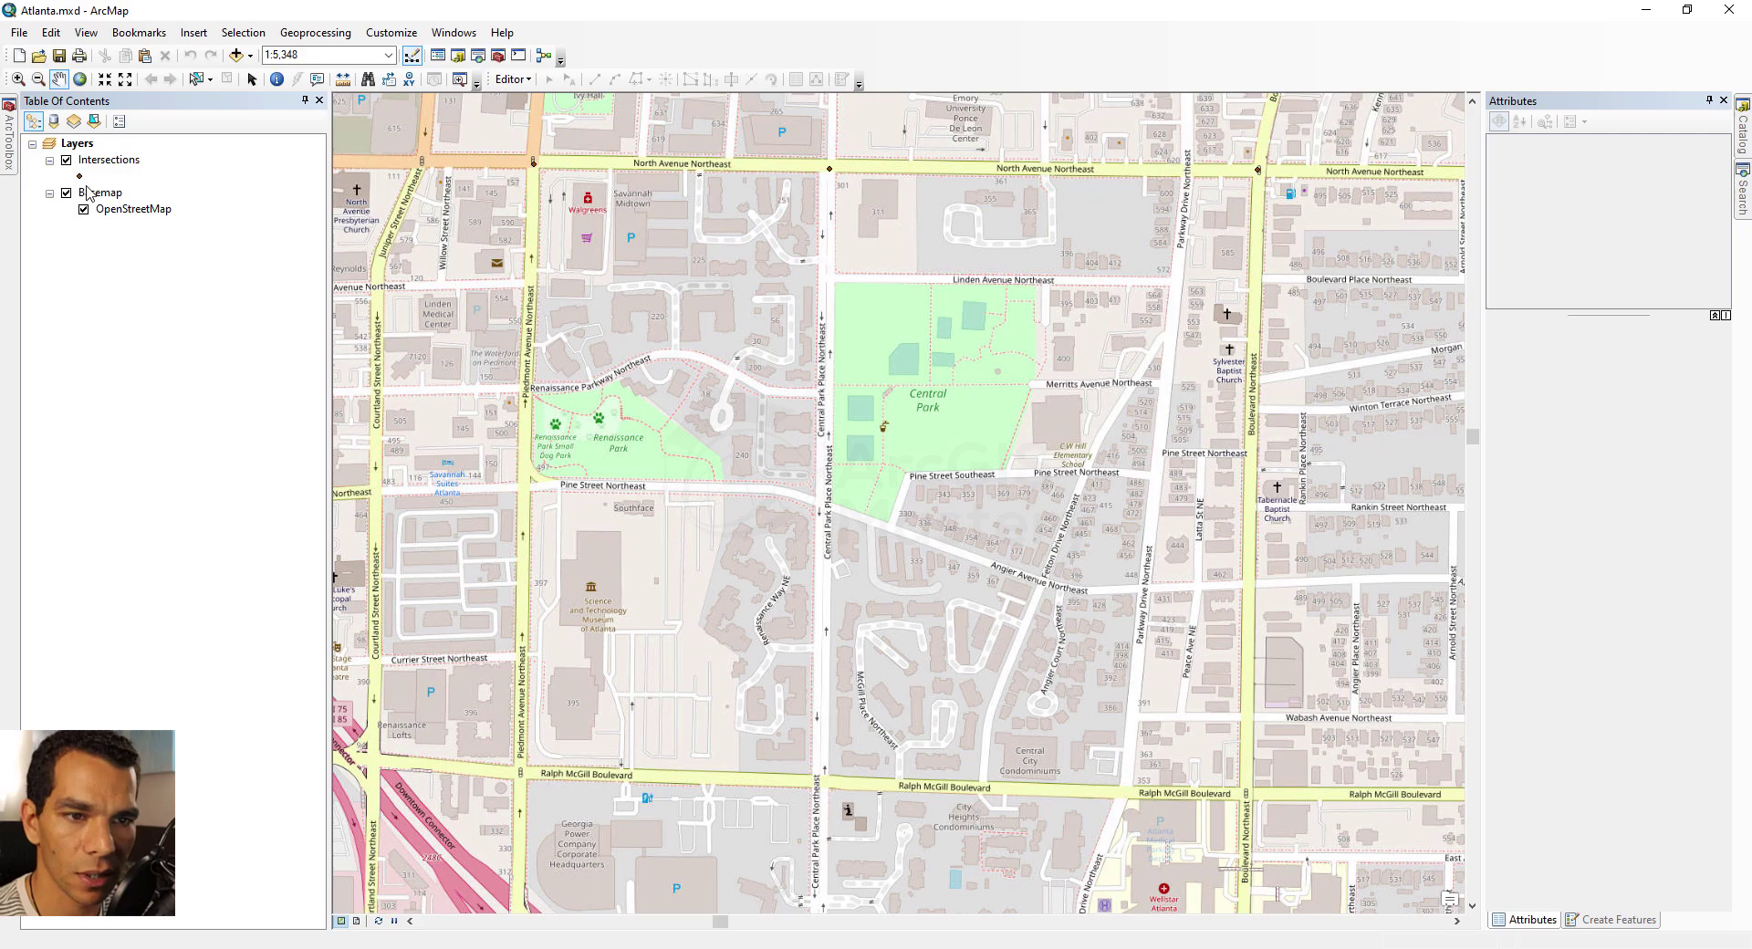
click(80, 178)
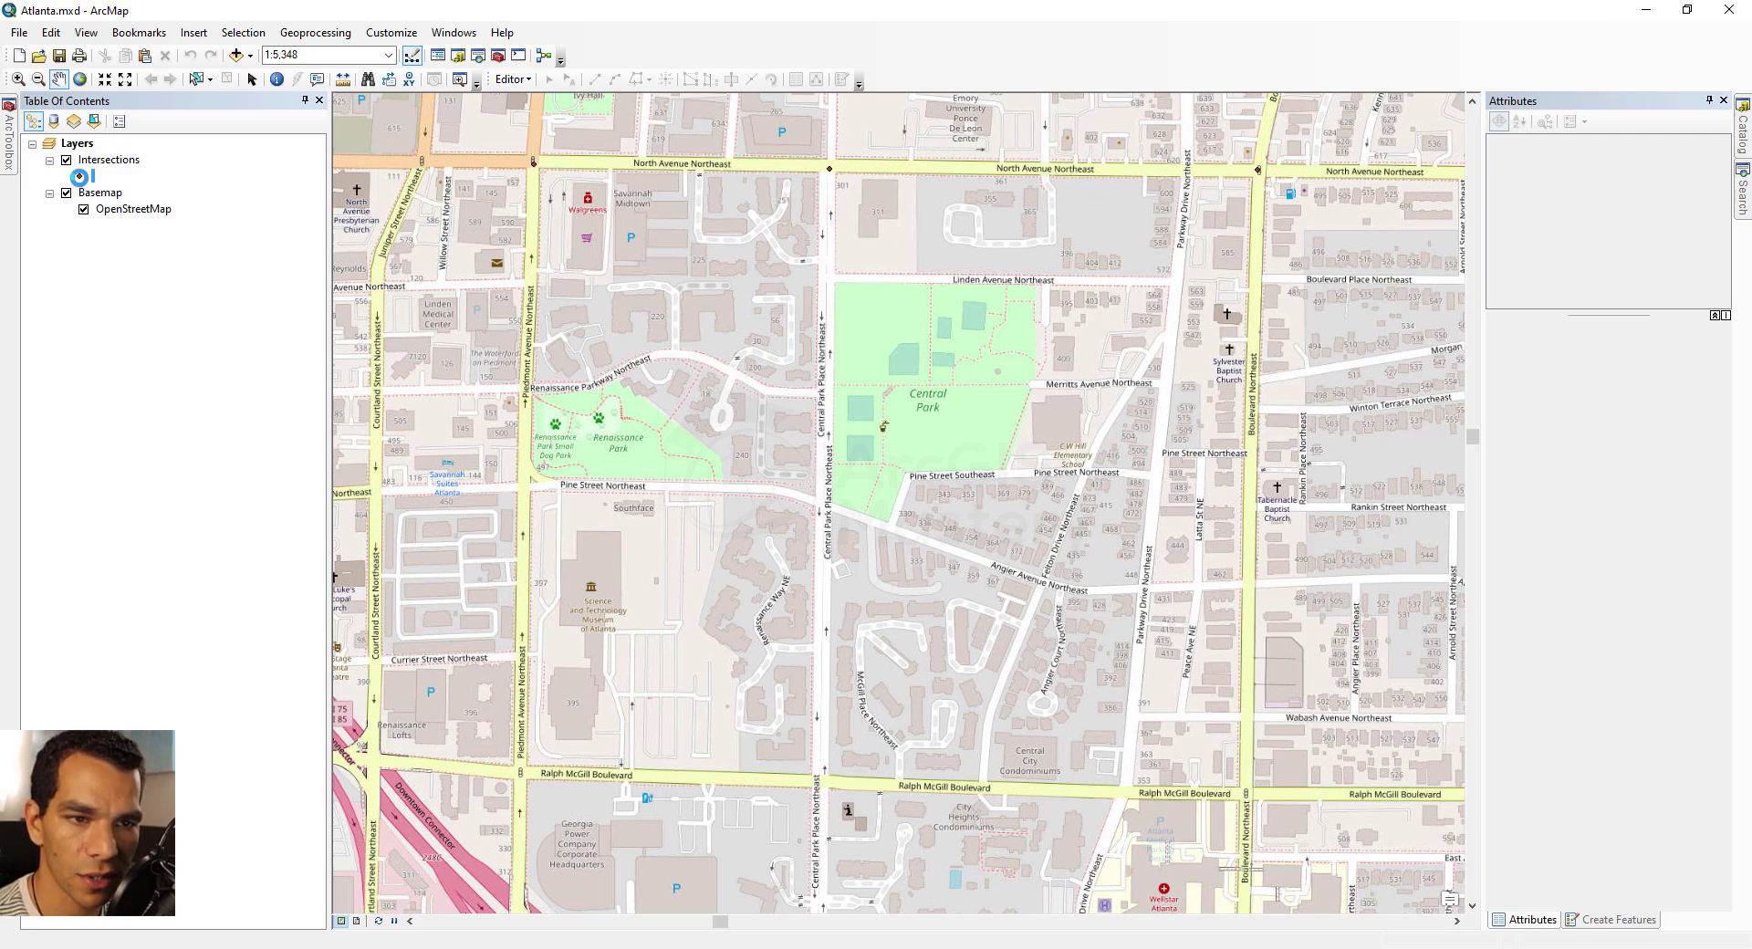
click(405, 371)
click(546, 659)
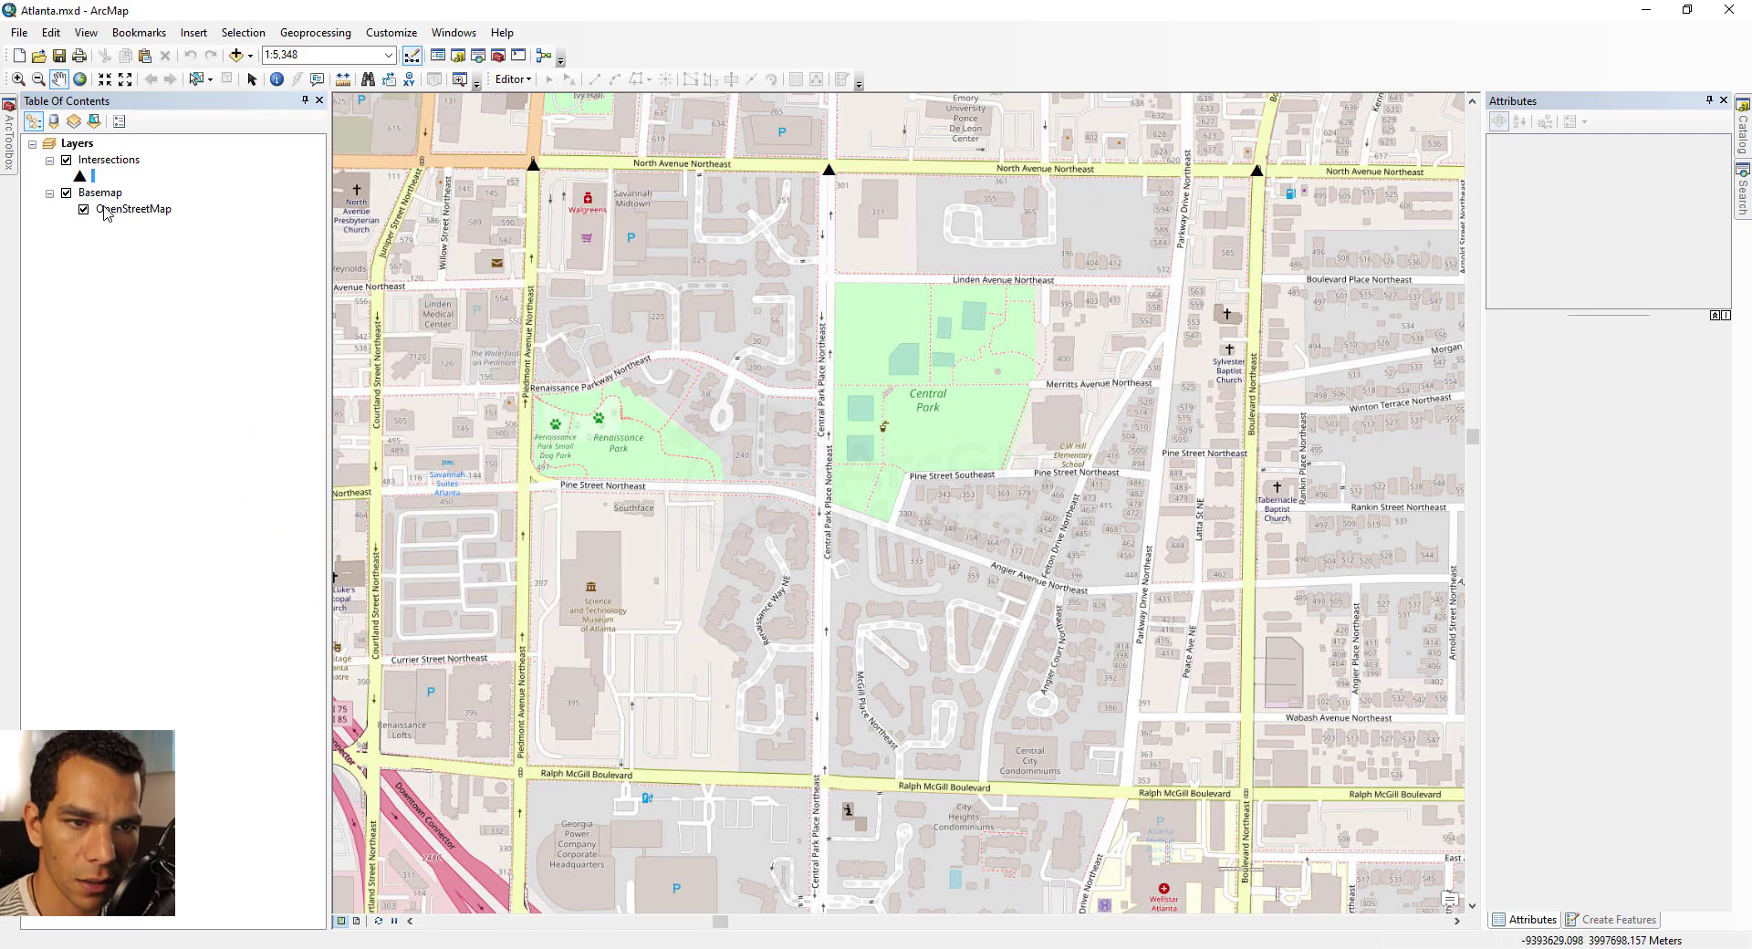
Remove the Basemap group layer containing OpenStreetMap from the map document
click(99, 193)
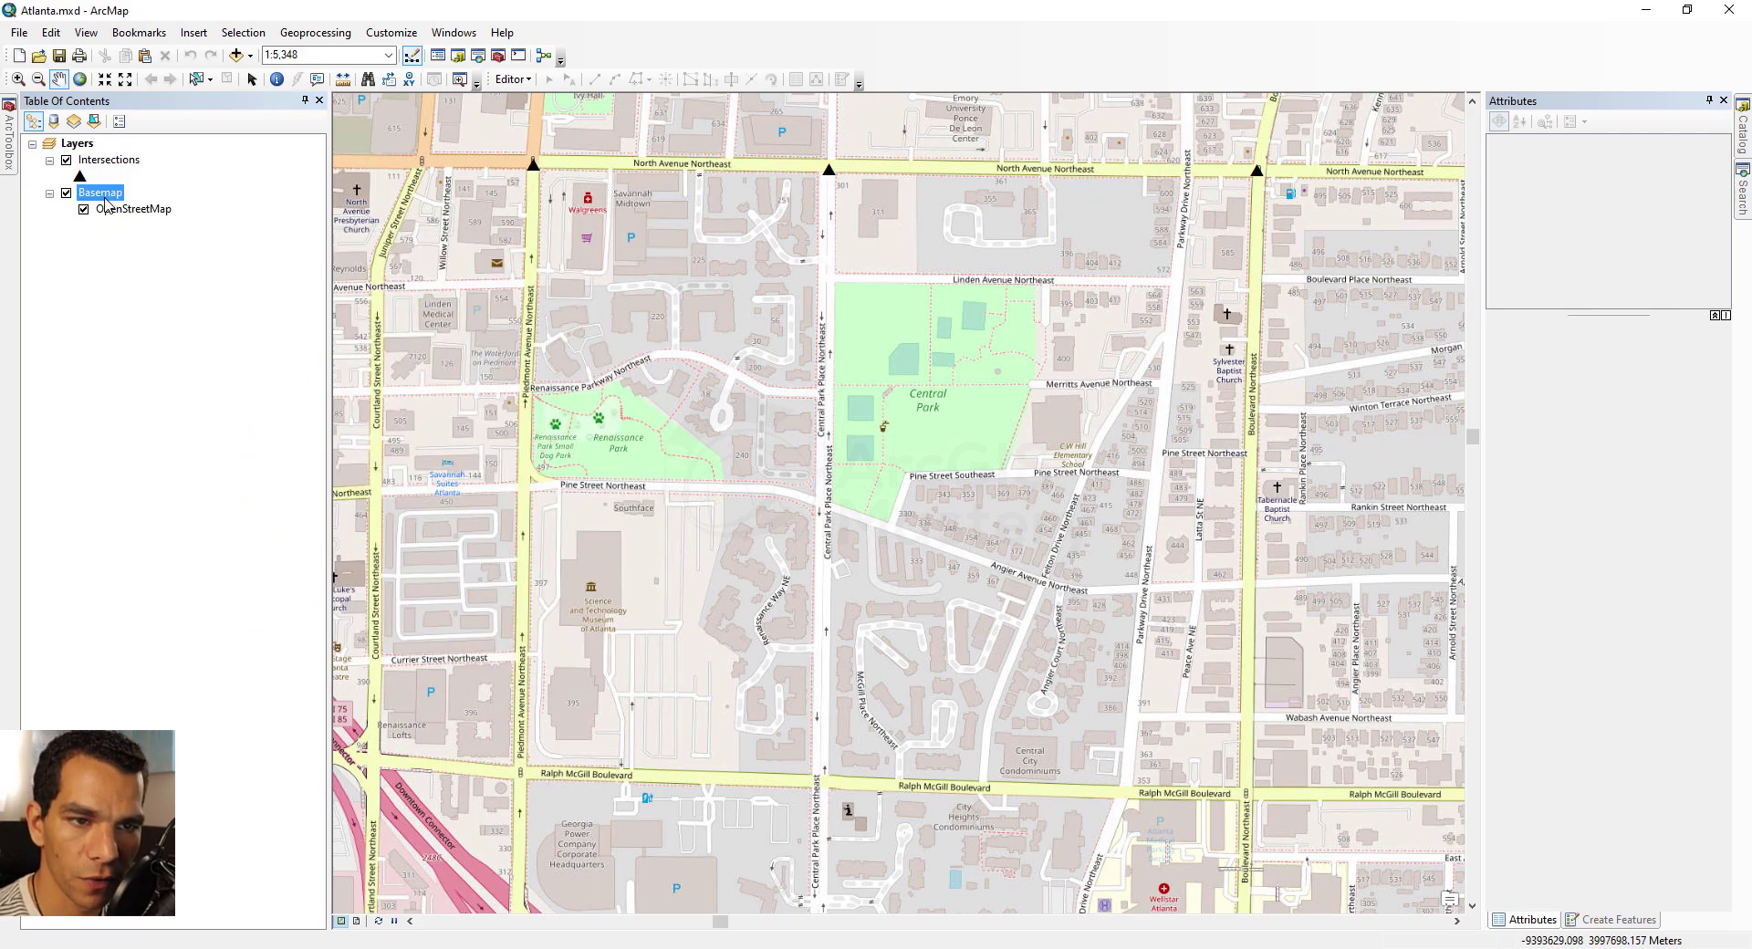
right_click(103, 193)
click(146, 290)
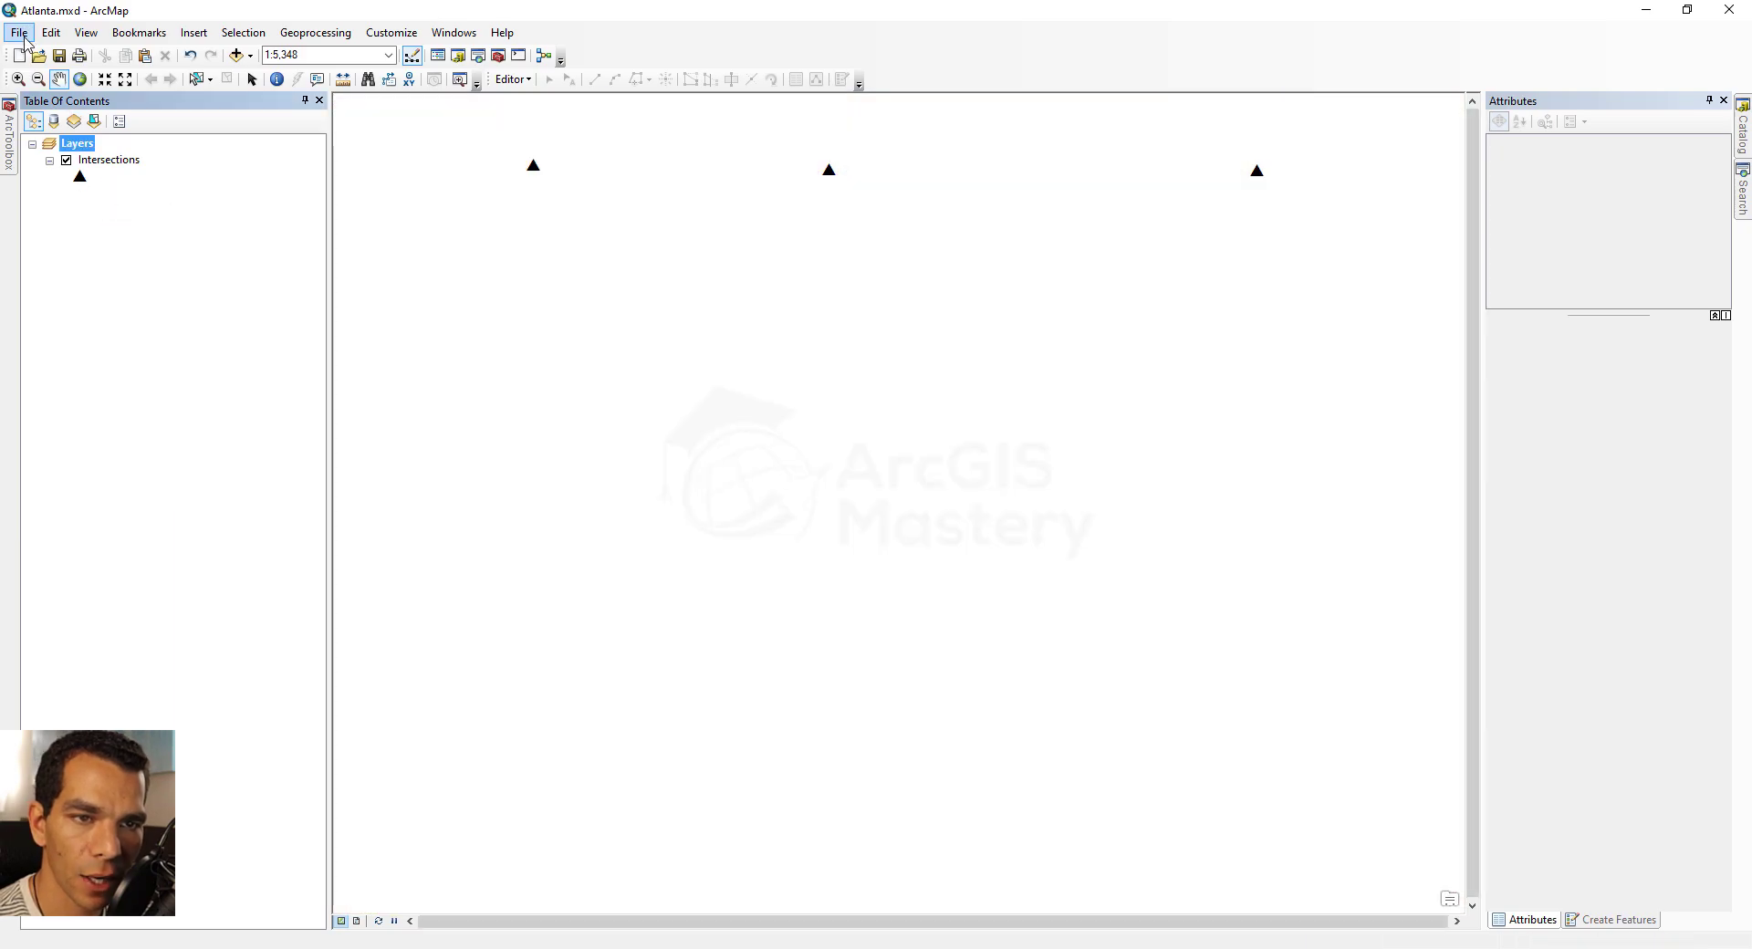
Share the map as a new service named Atlanta on My Hosted Services, analyzing it before publishing
click(19, 32)
mouse_move(124, 160)
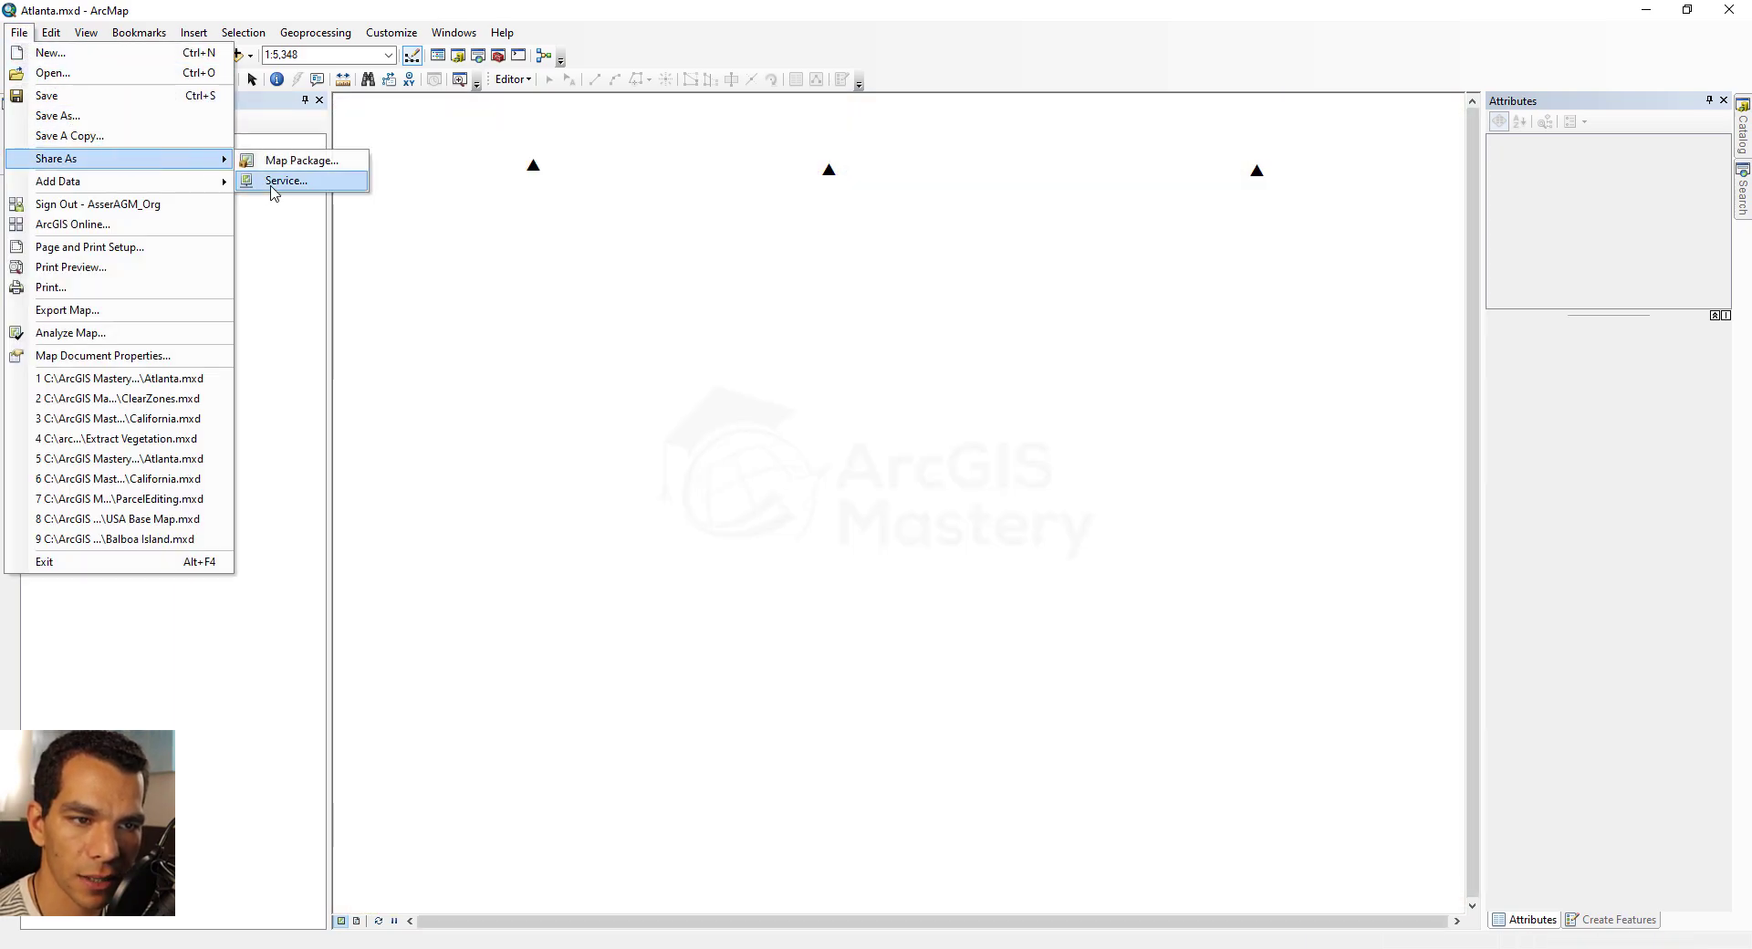
click(271, 181)
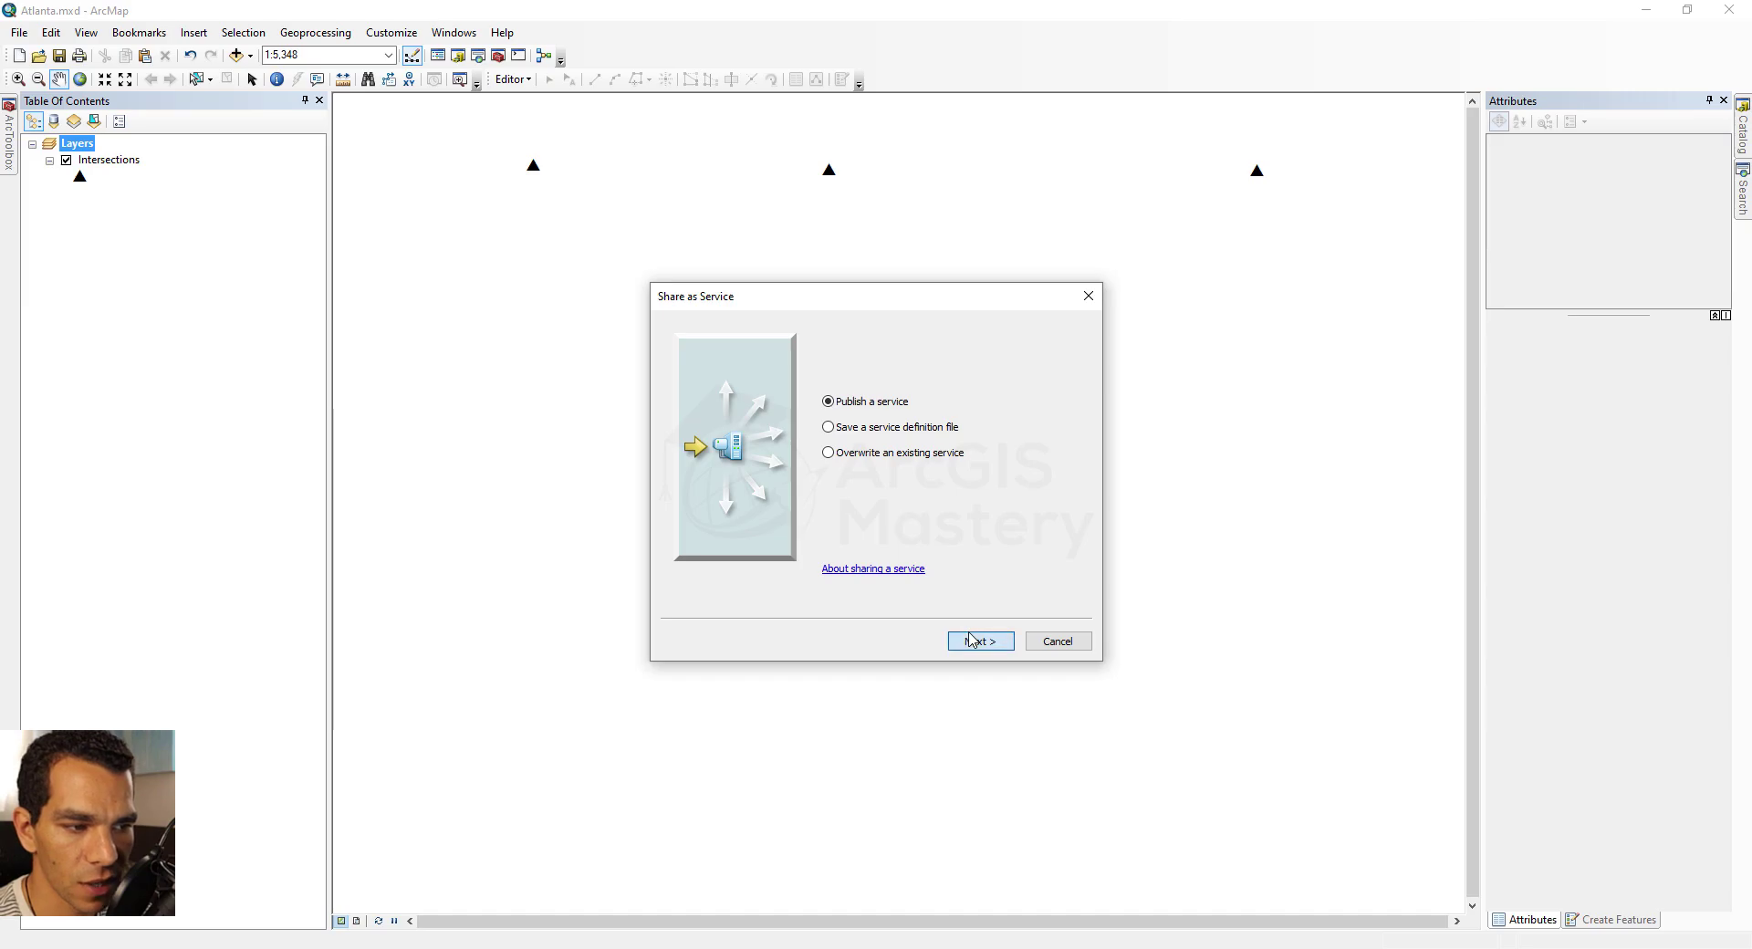
click(971, 639)
click(1044, 219)
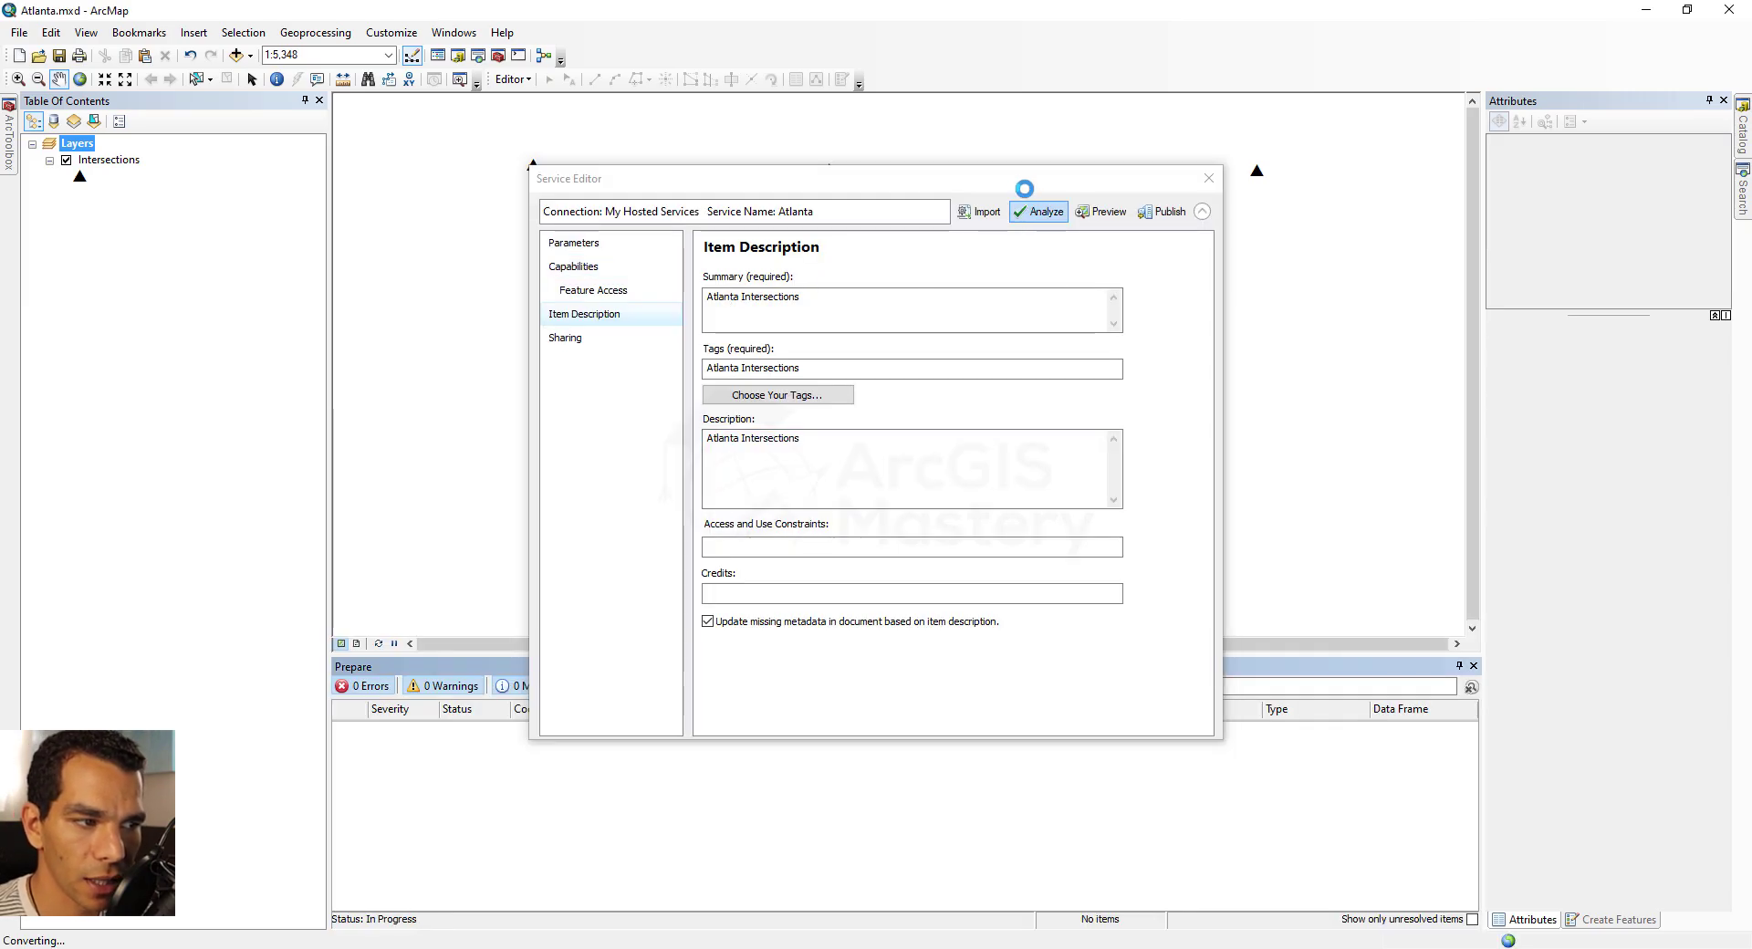
drag(1023, 185, 1026, 89)
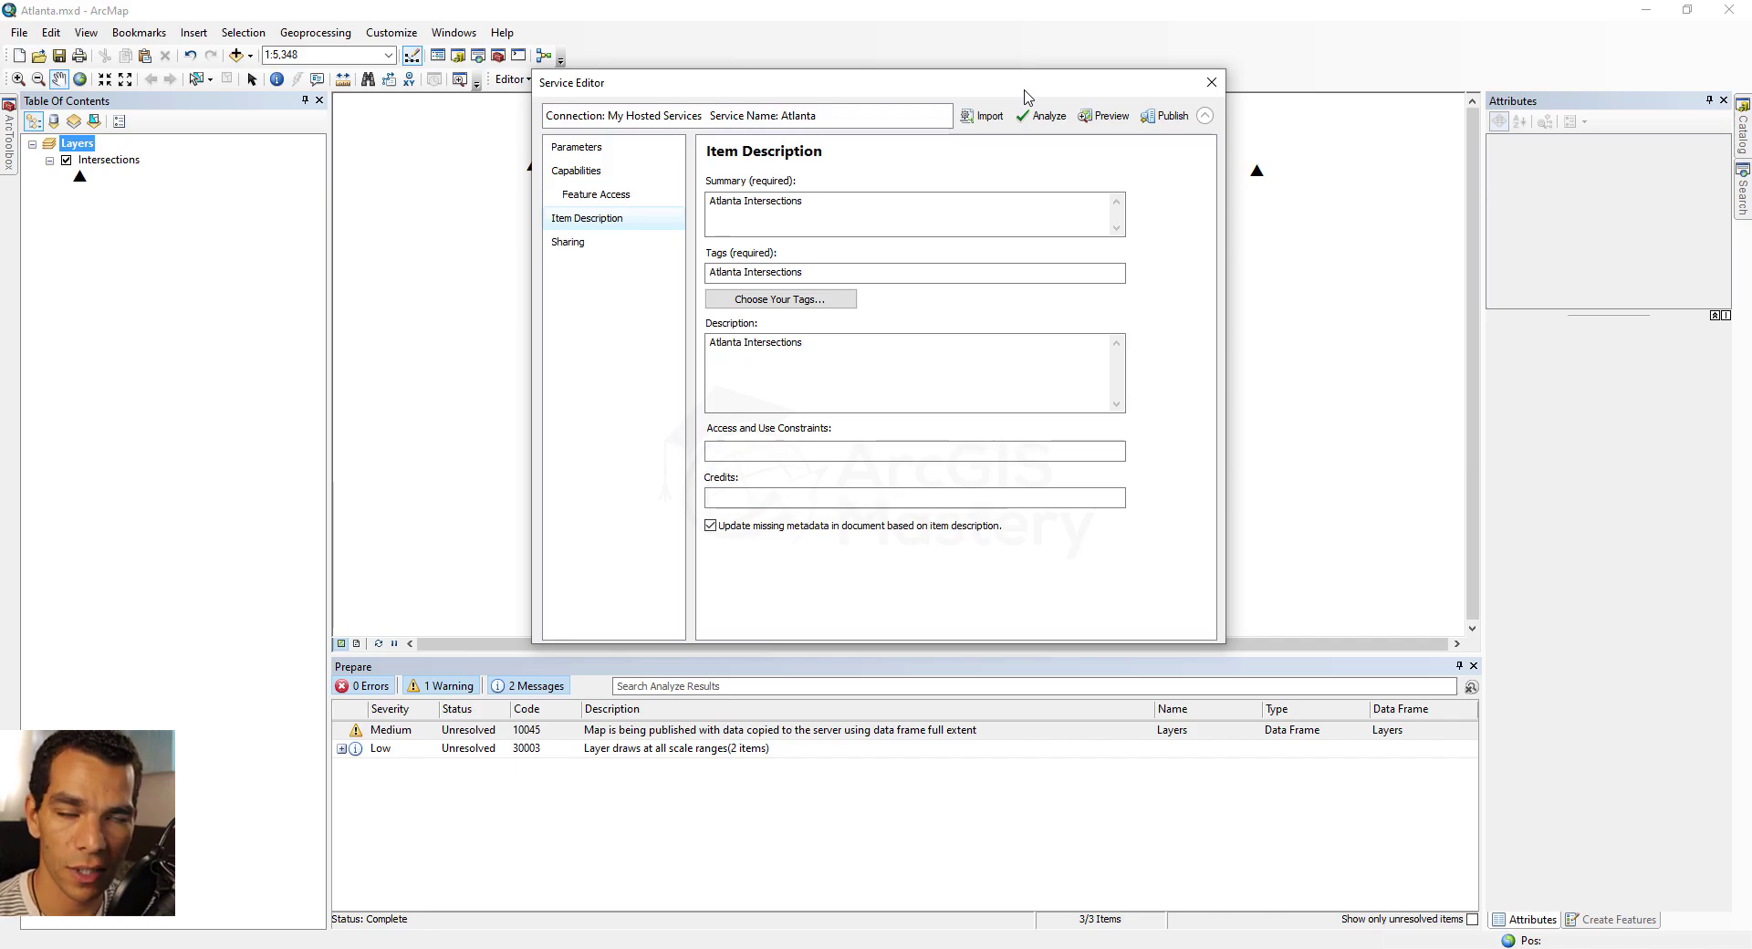
click(1165, 116)
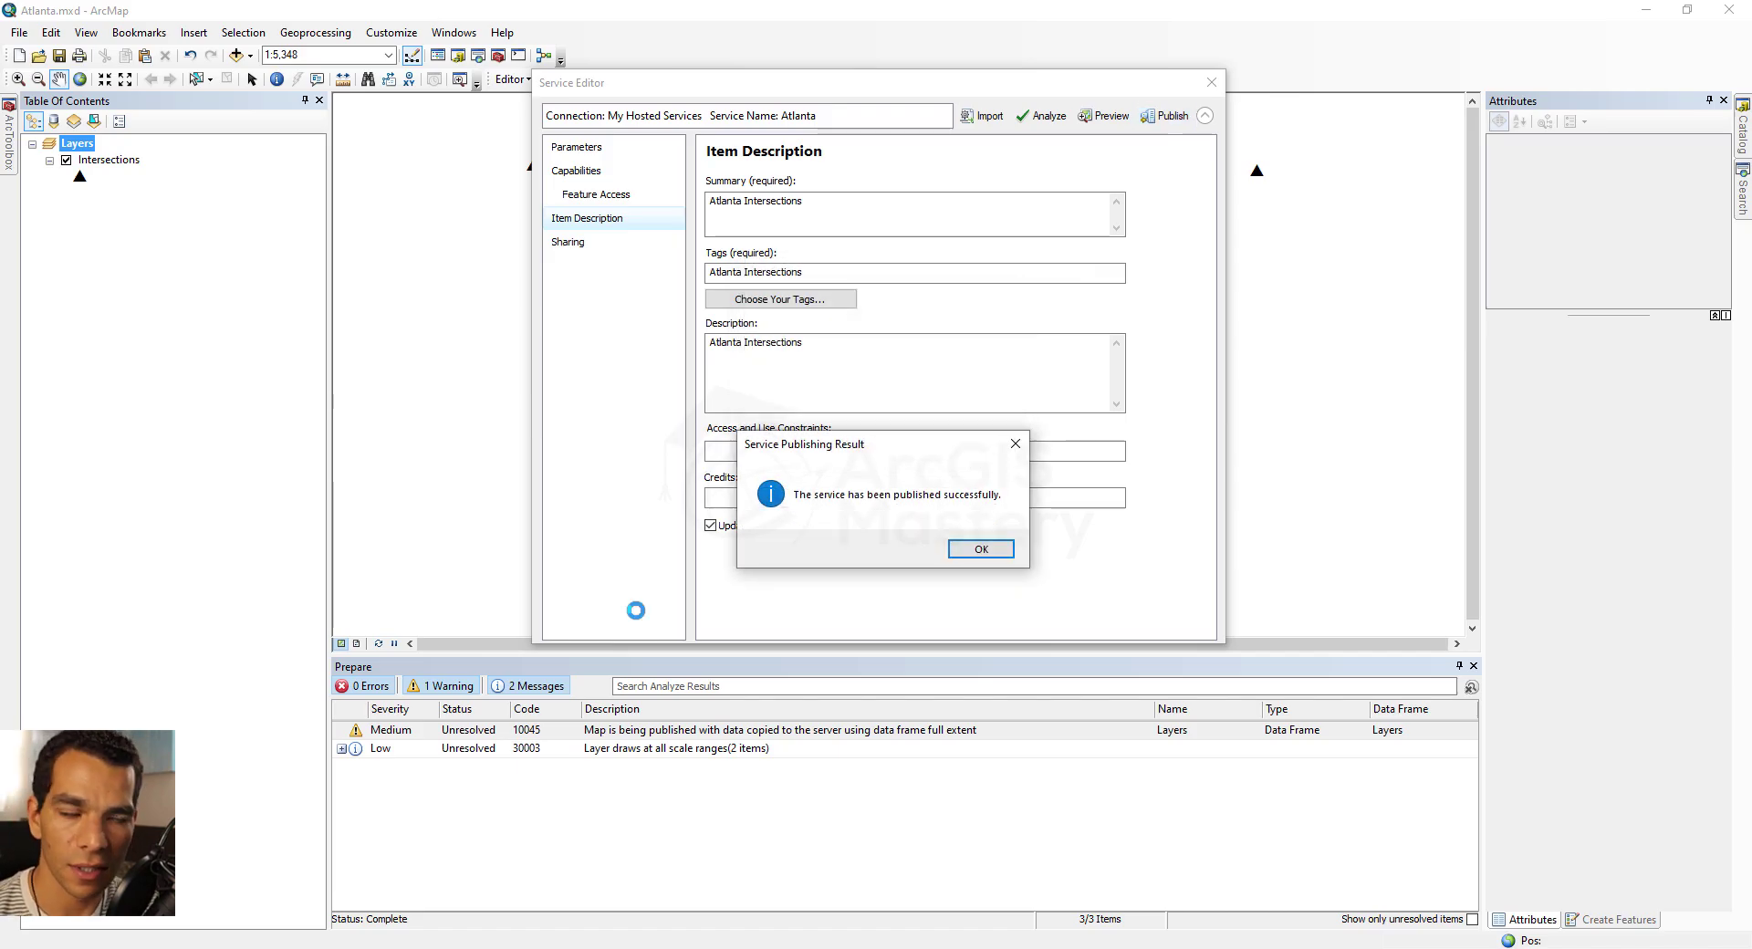
click(978, 551)
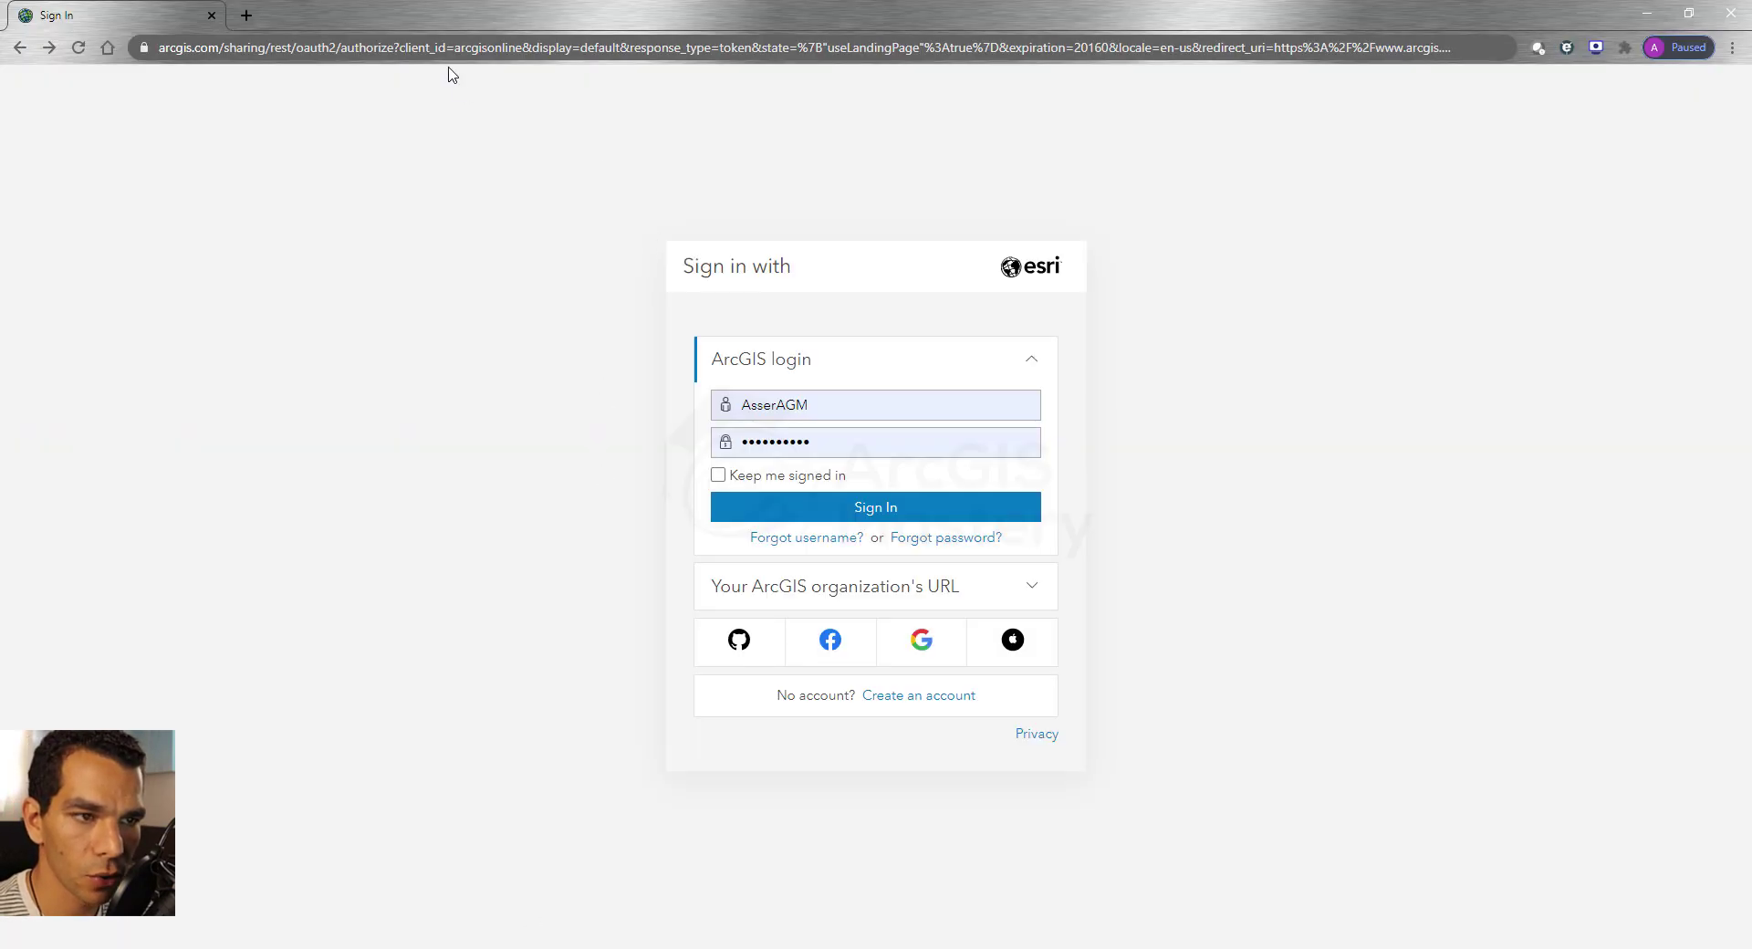
Sign in to the ArcGIS Online organization in the browser with the saved username and password, and dismiss the welcome message
click(876, 507)
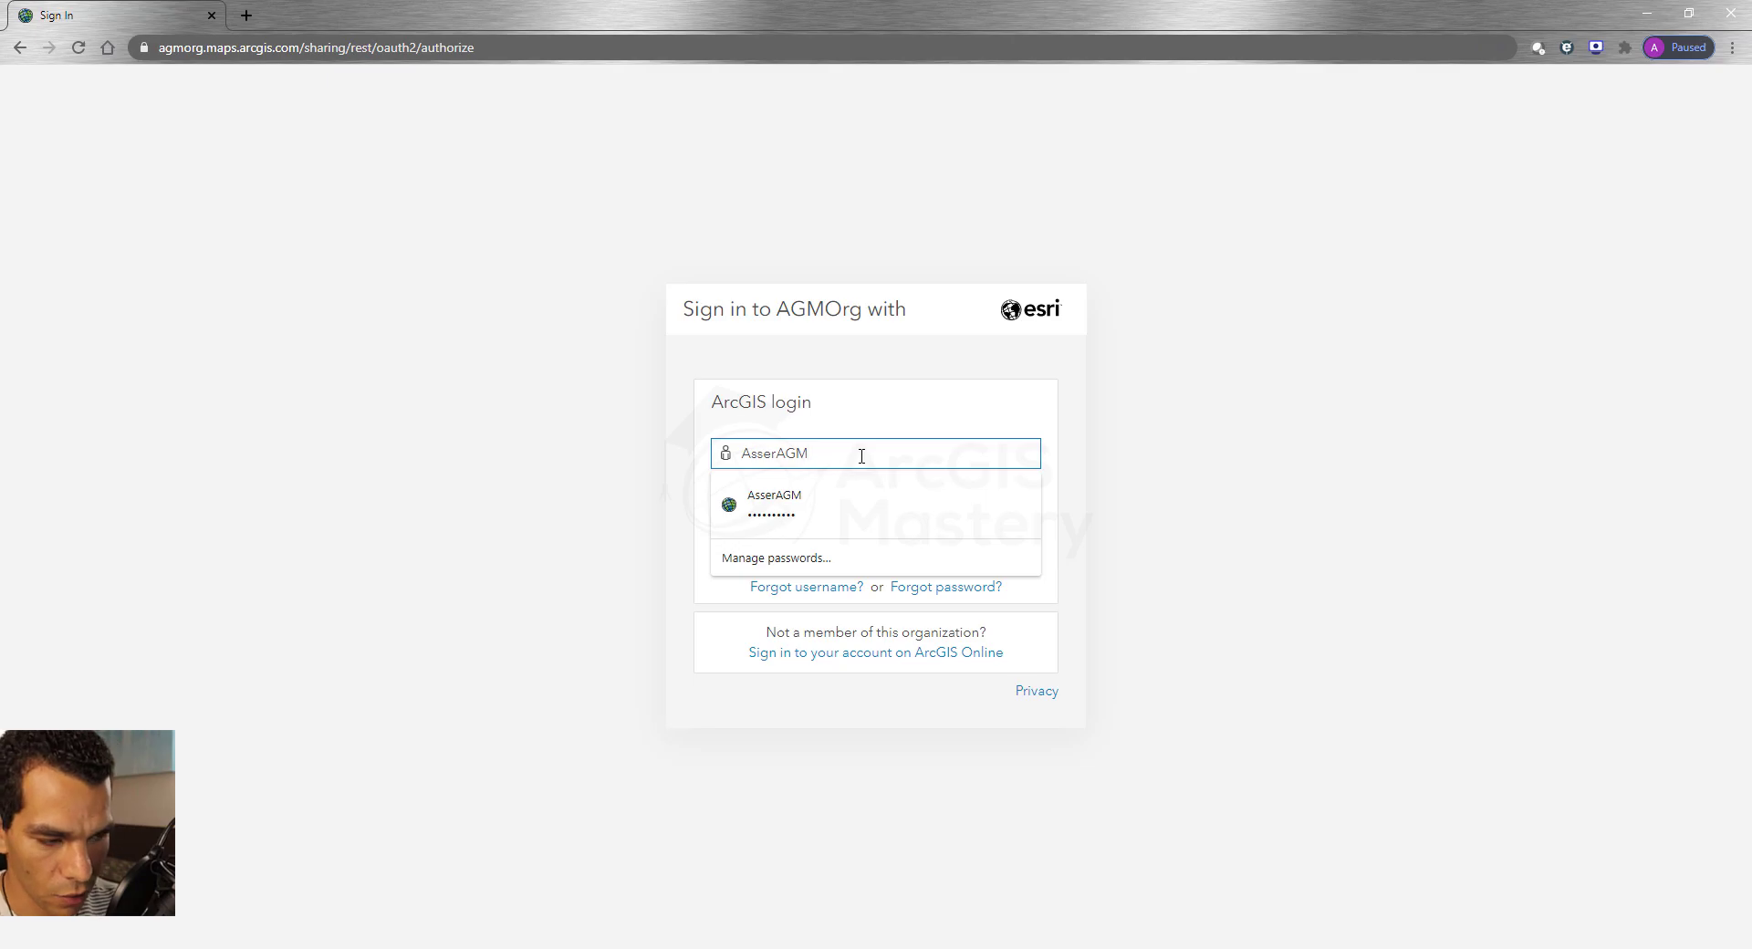
key(Down)
key(Return)
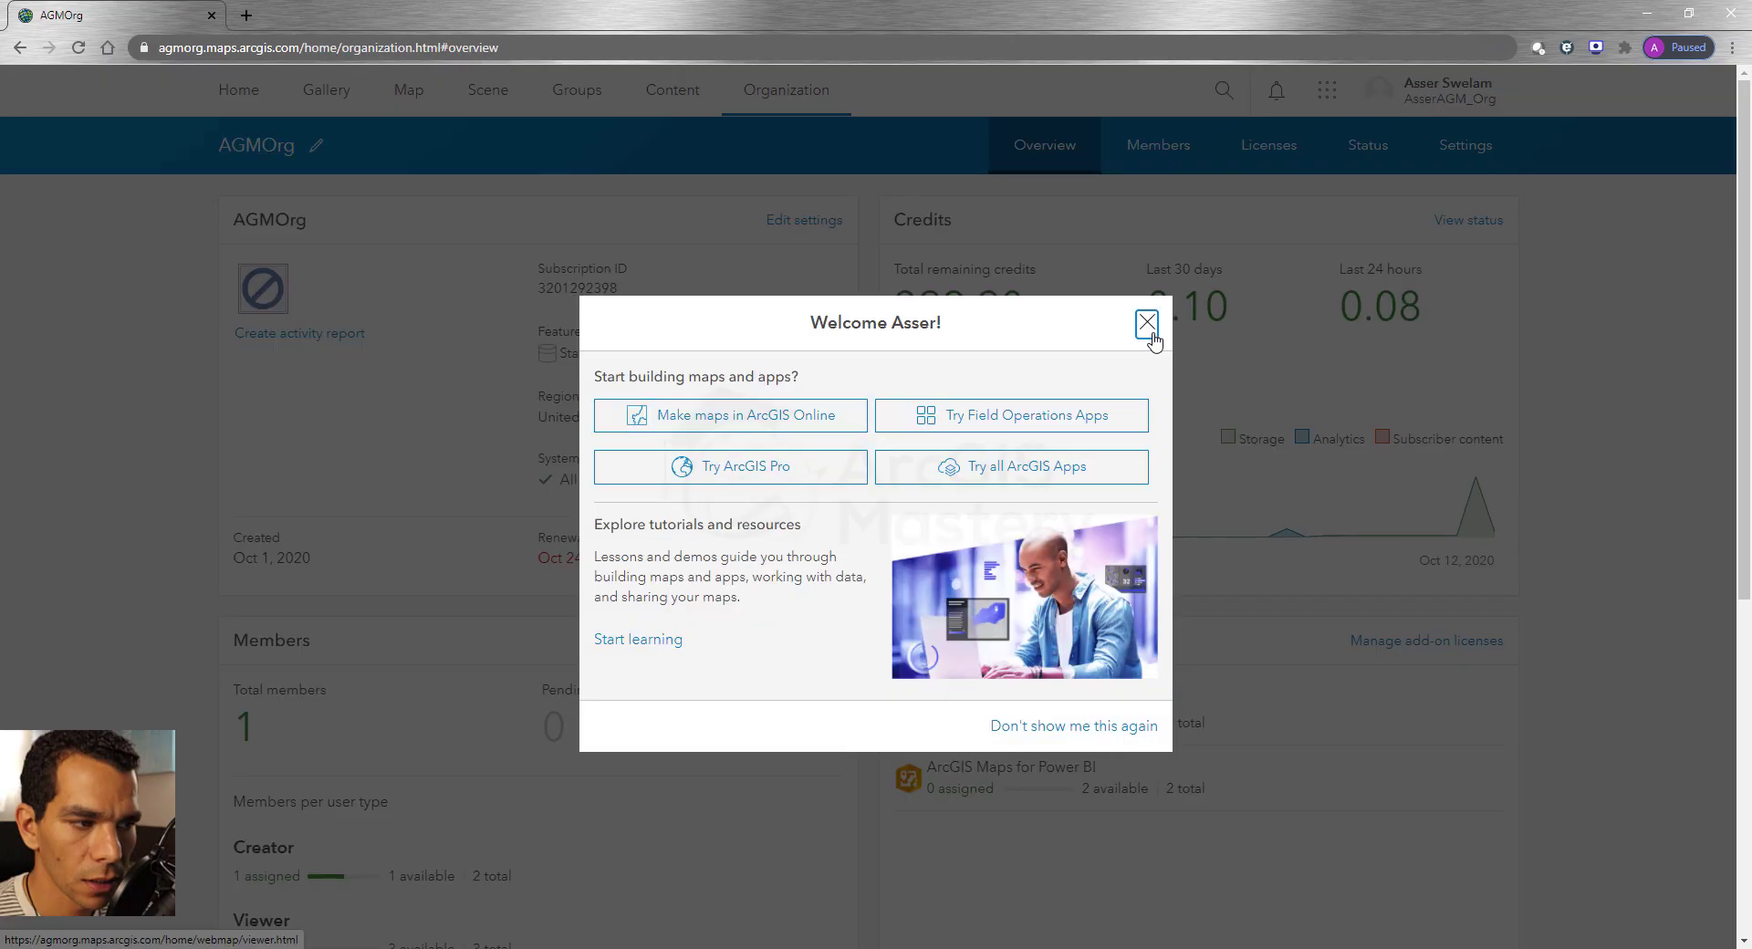
click(1146, 325)
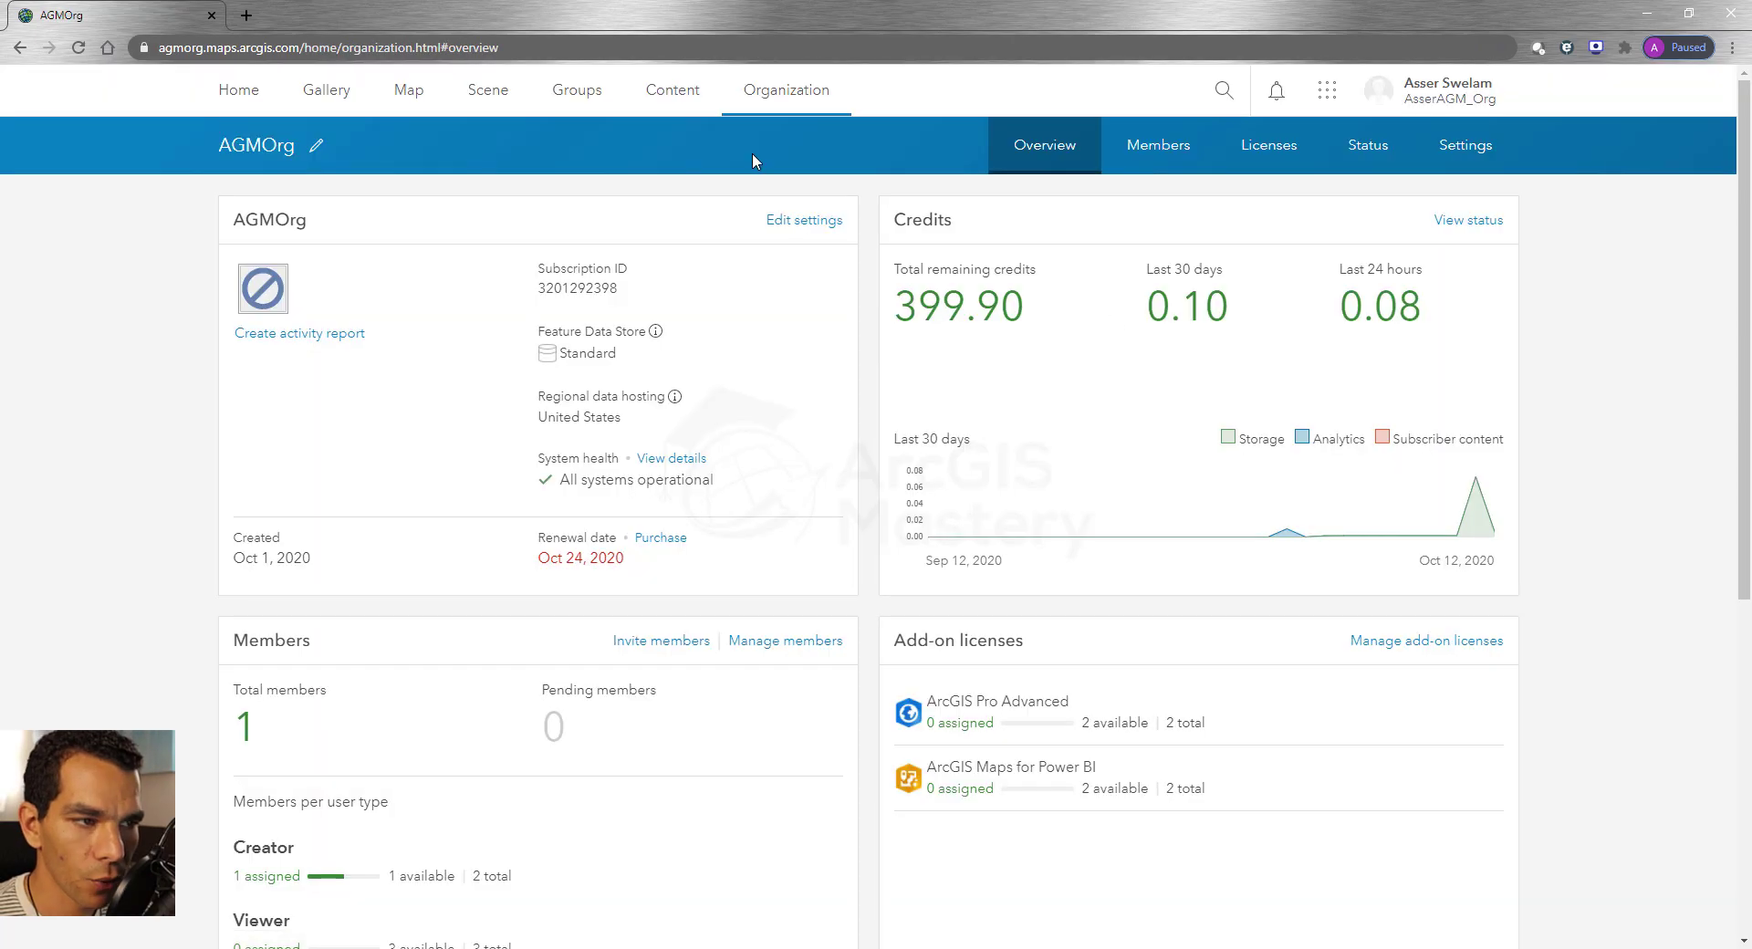
Find the hosted Atlanta feature layer in the organization account's content and open it in Map Viewer
click(681, 98)
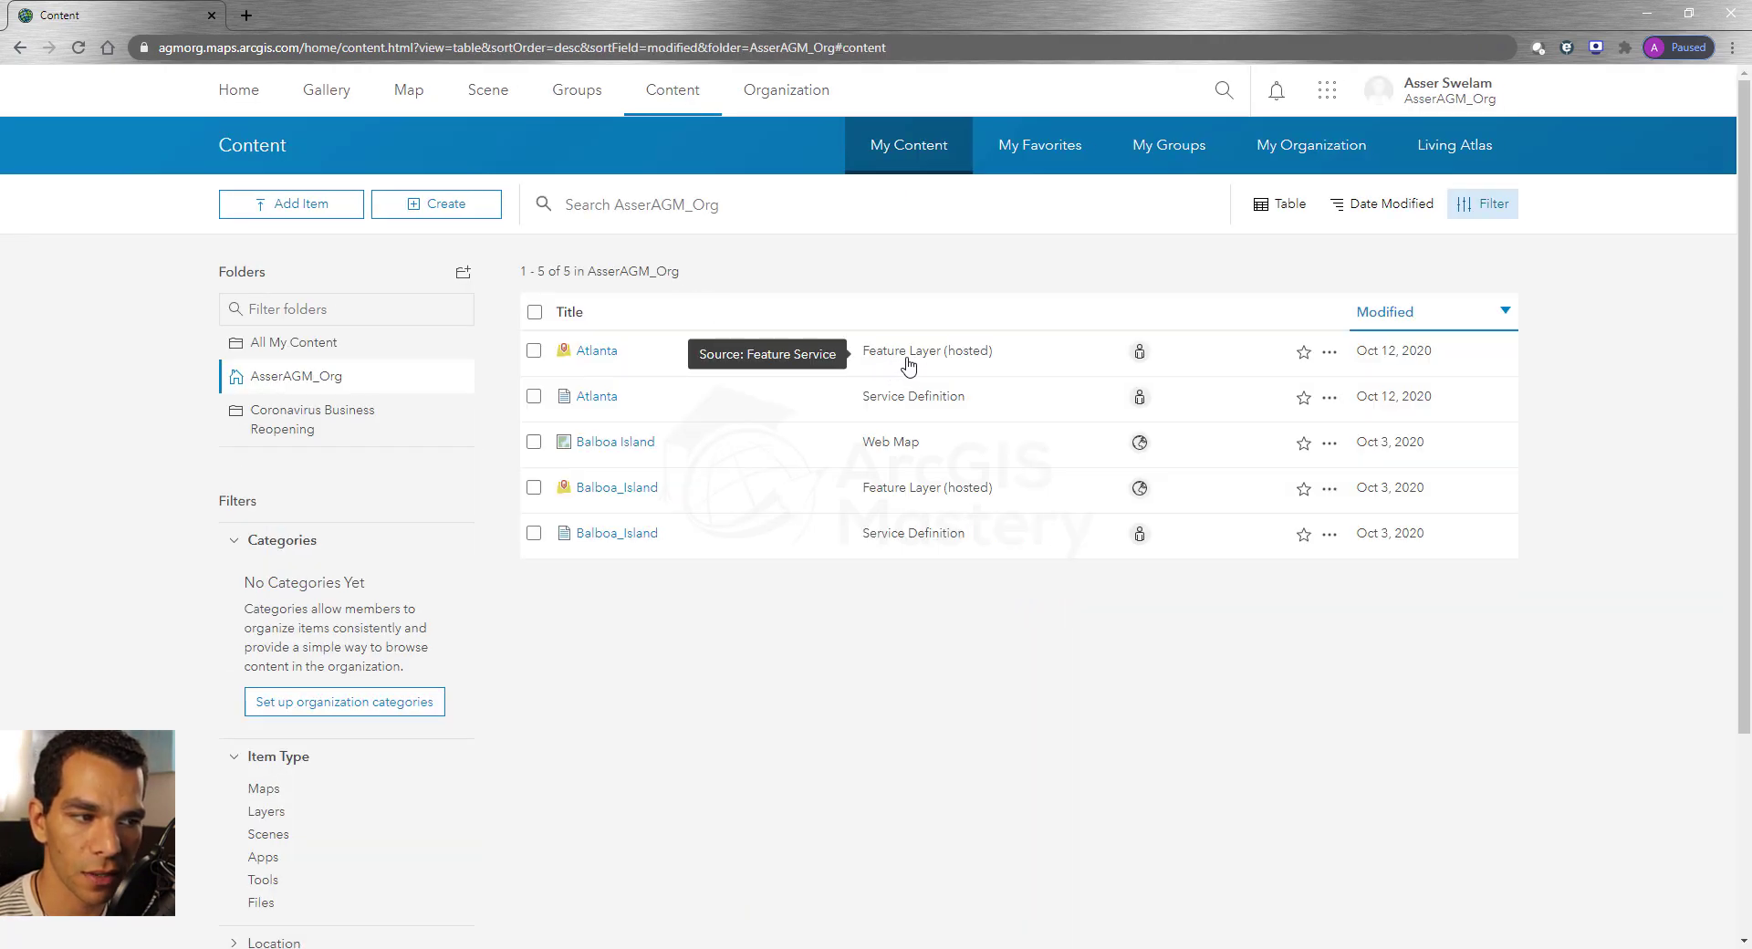
click(607, 364)
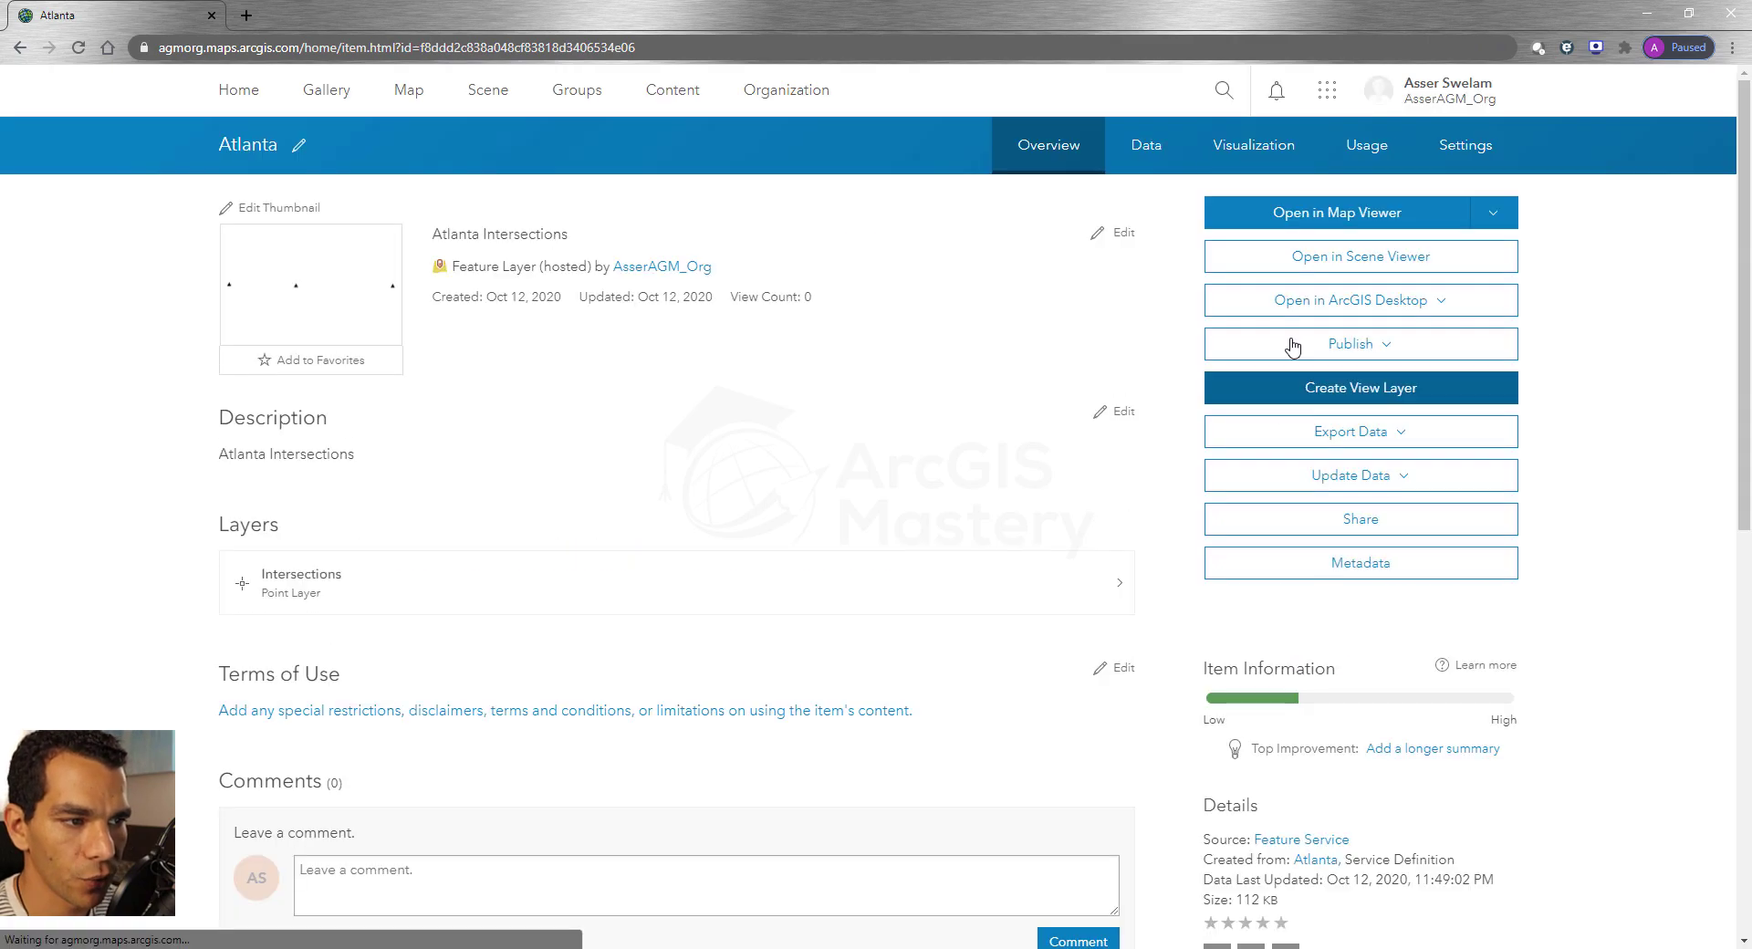
click(1345, 217)
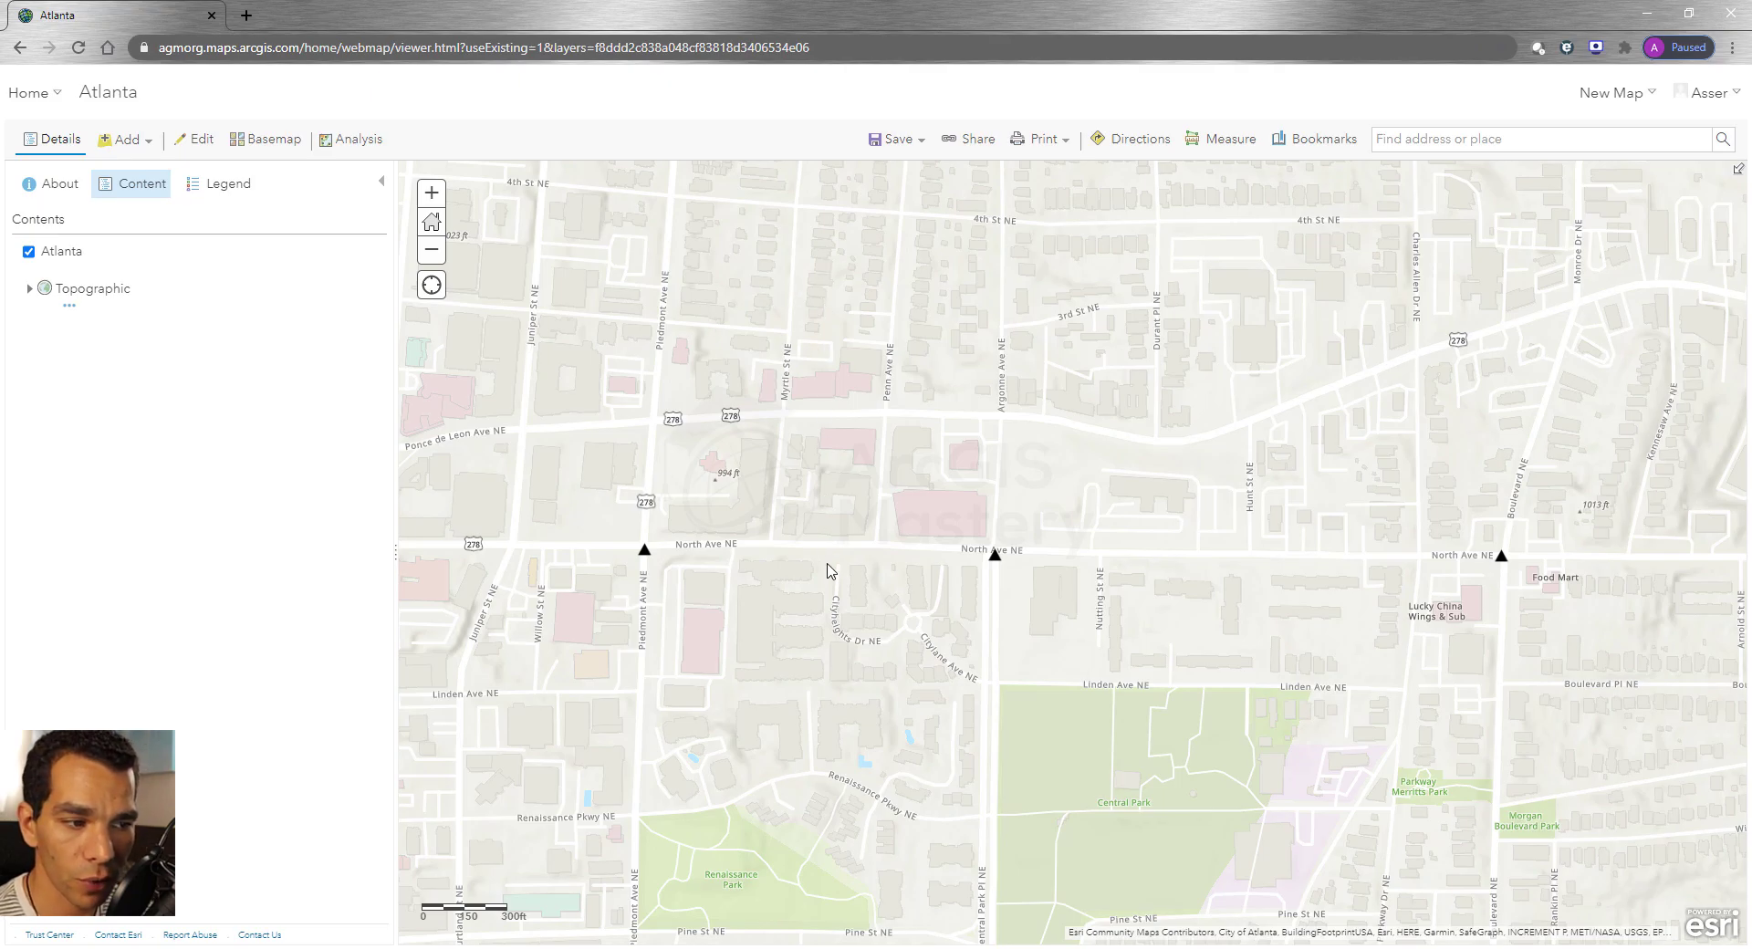
Examine the attributes and the 1-4way.png and sec4.jpg attachments of the intersection at North Ave NE and Boulevard NE
drag(838, 629, 825, 407)
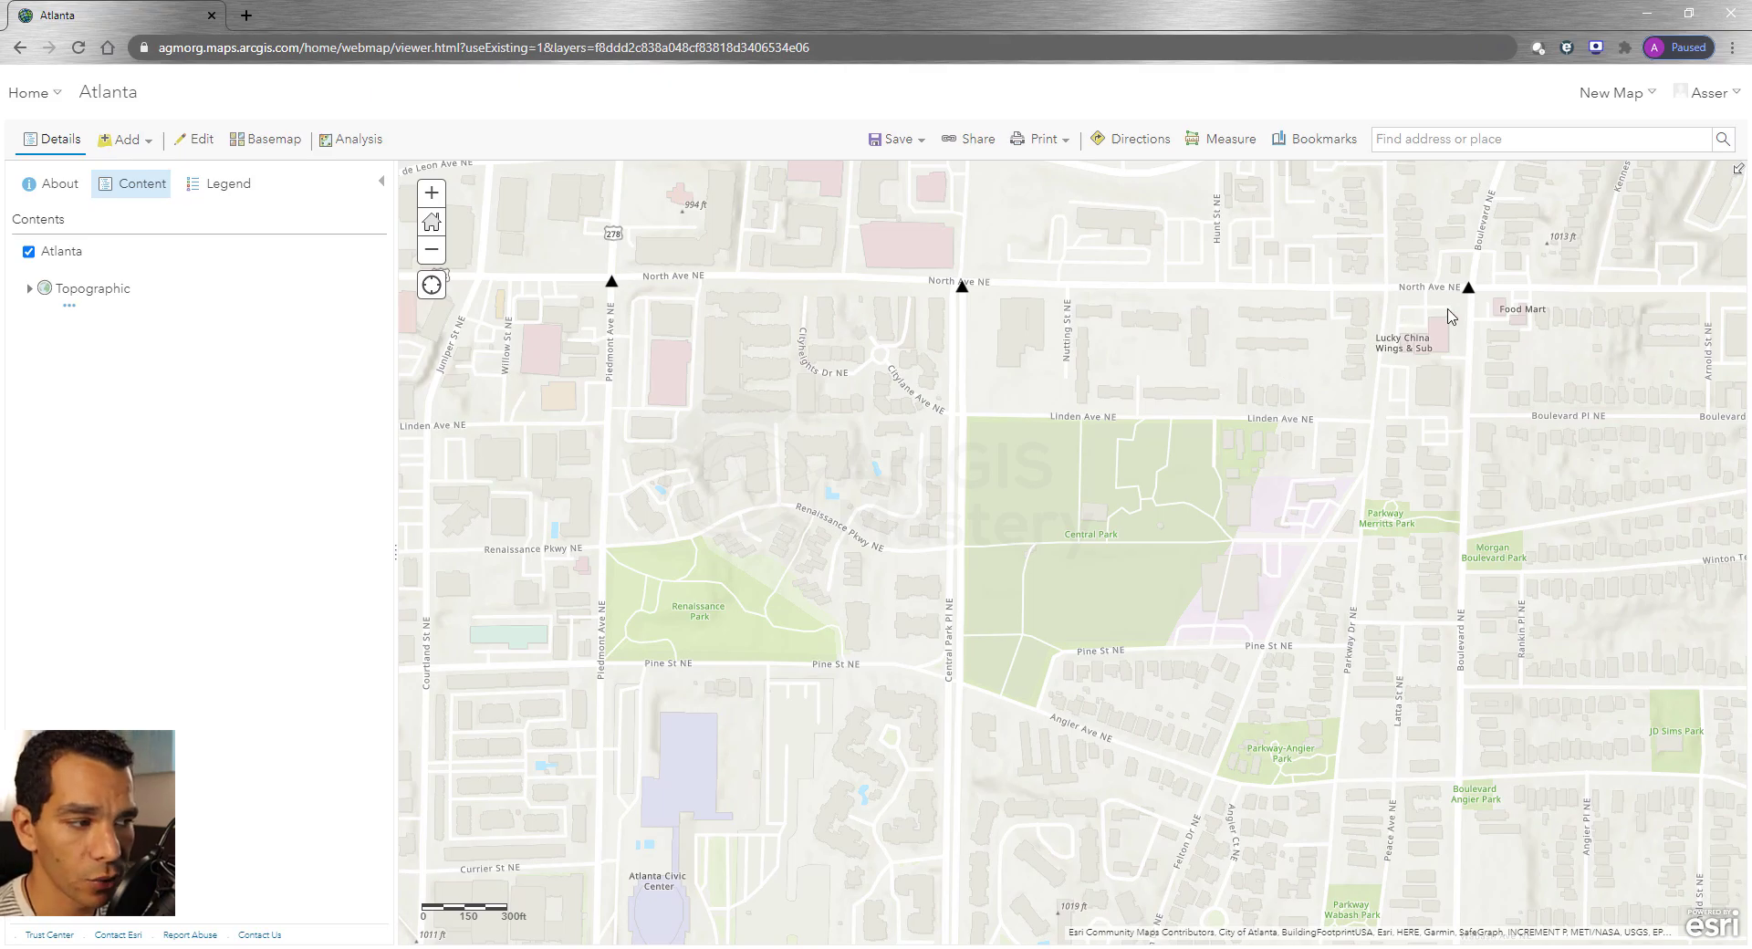
click(1468, 291)
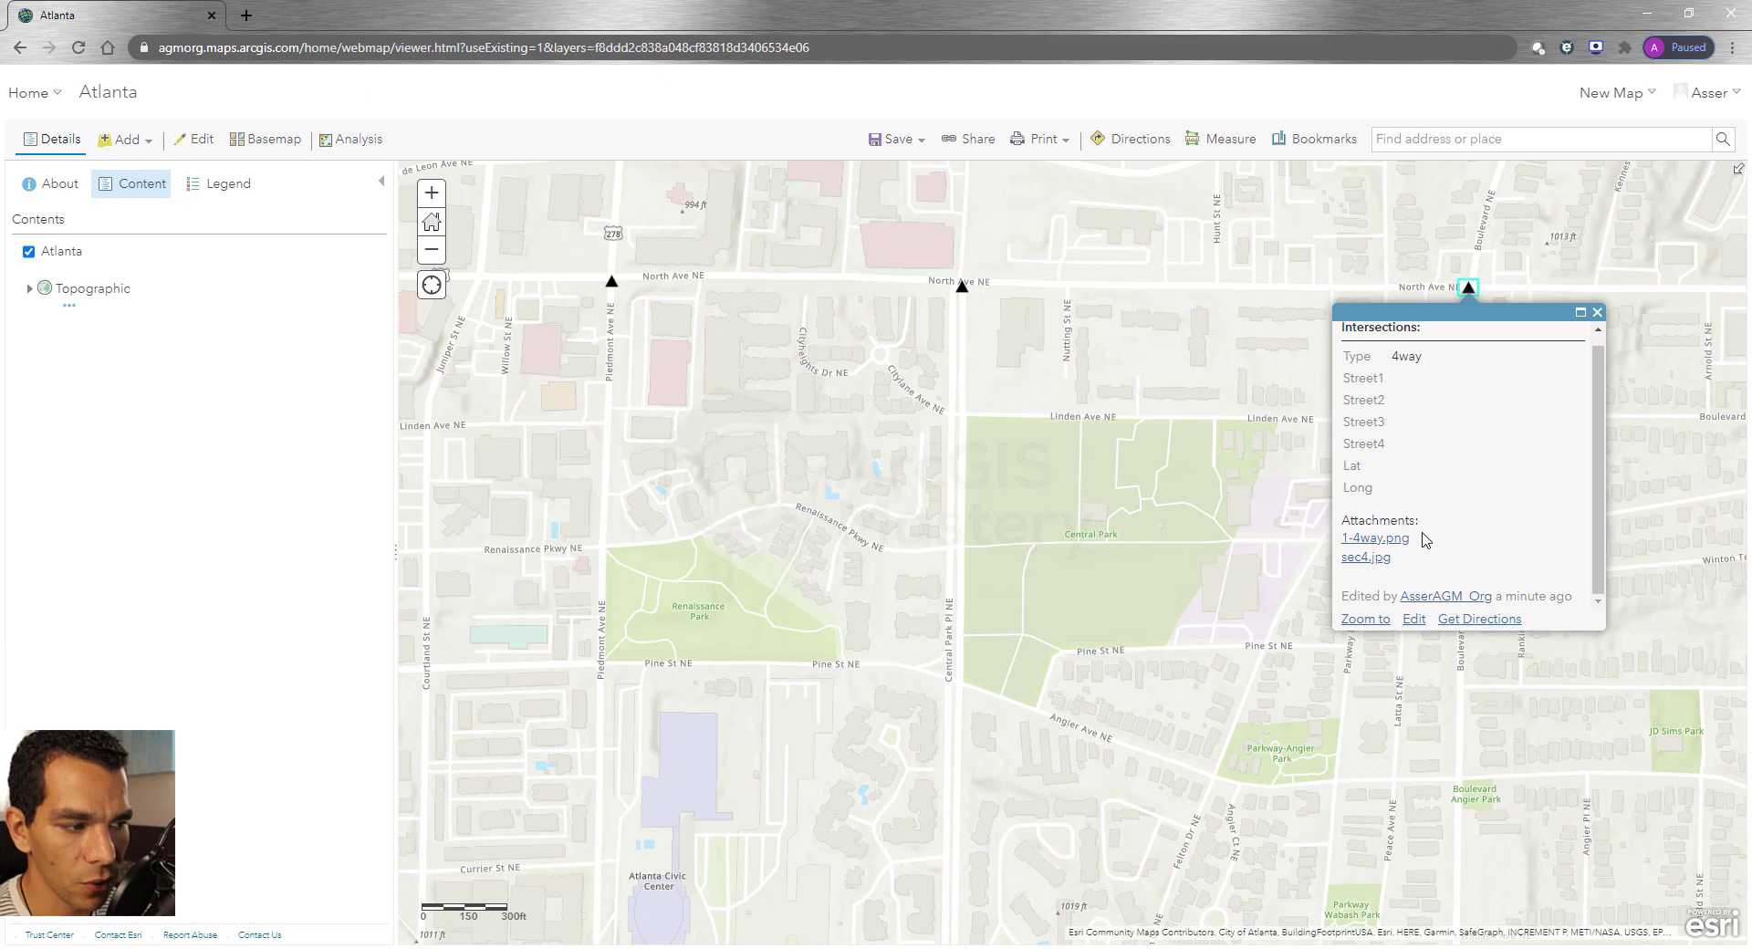
click(1374, 542)
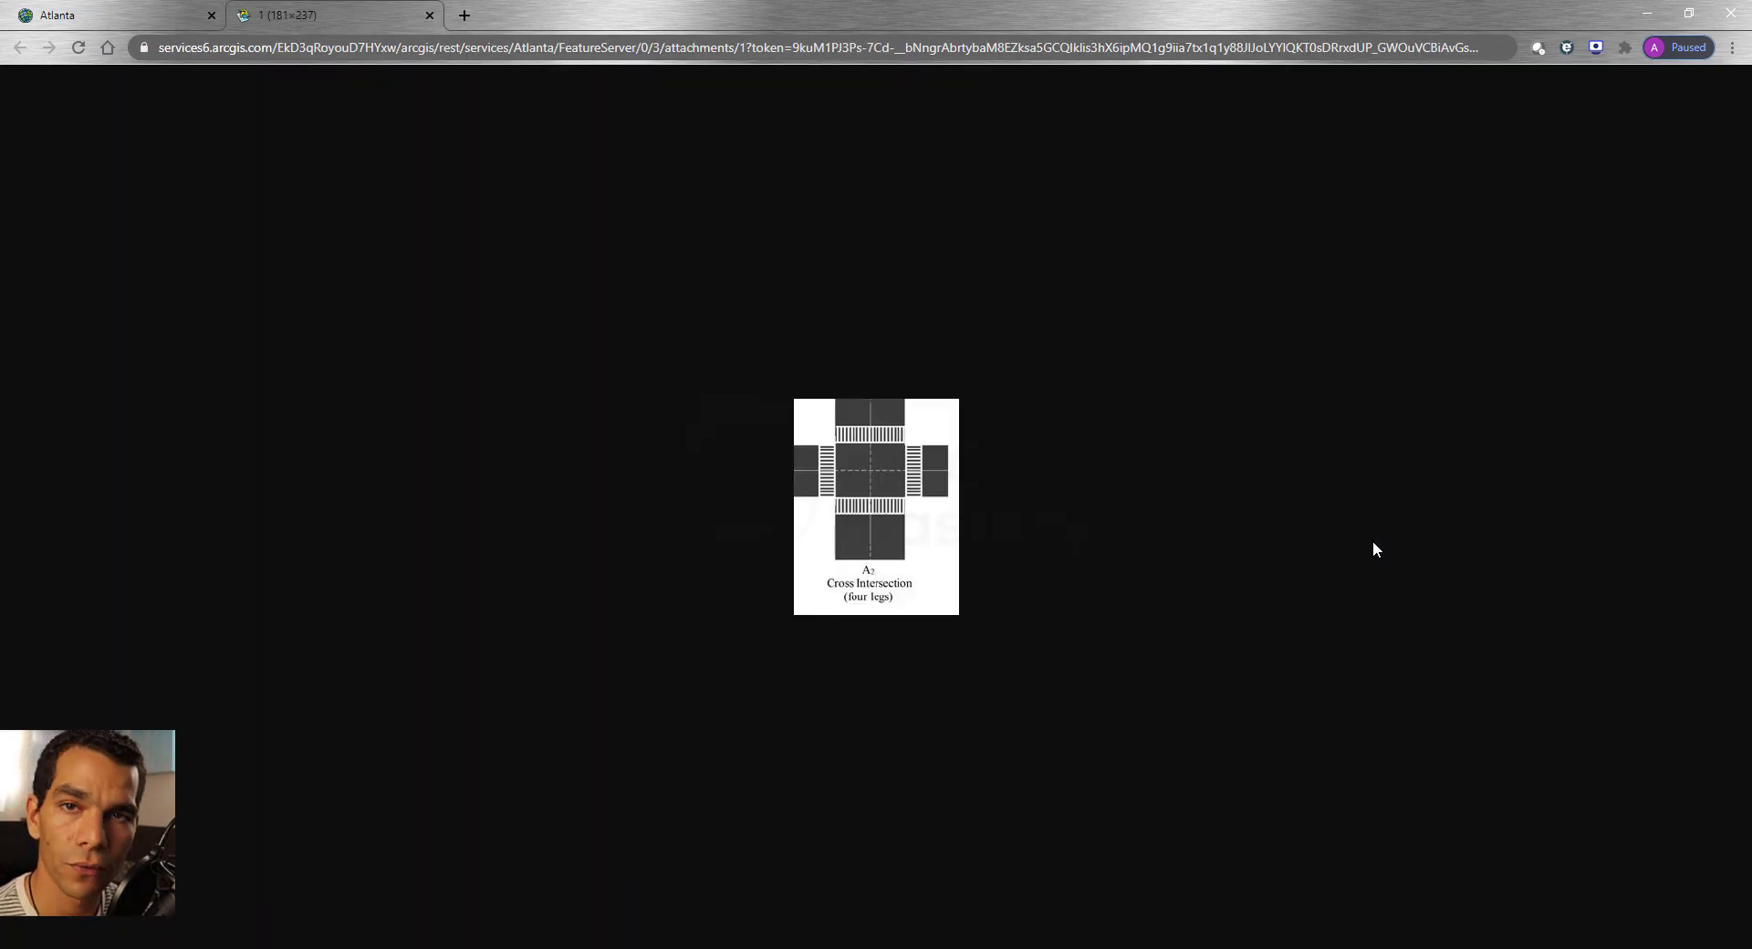
click(428, 15)
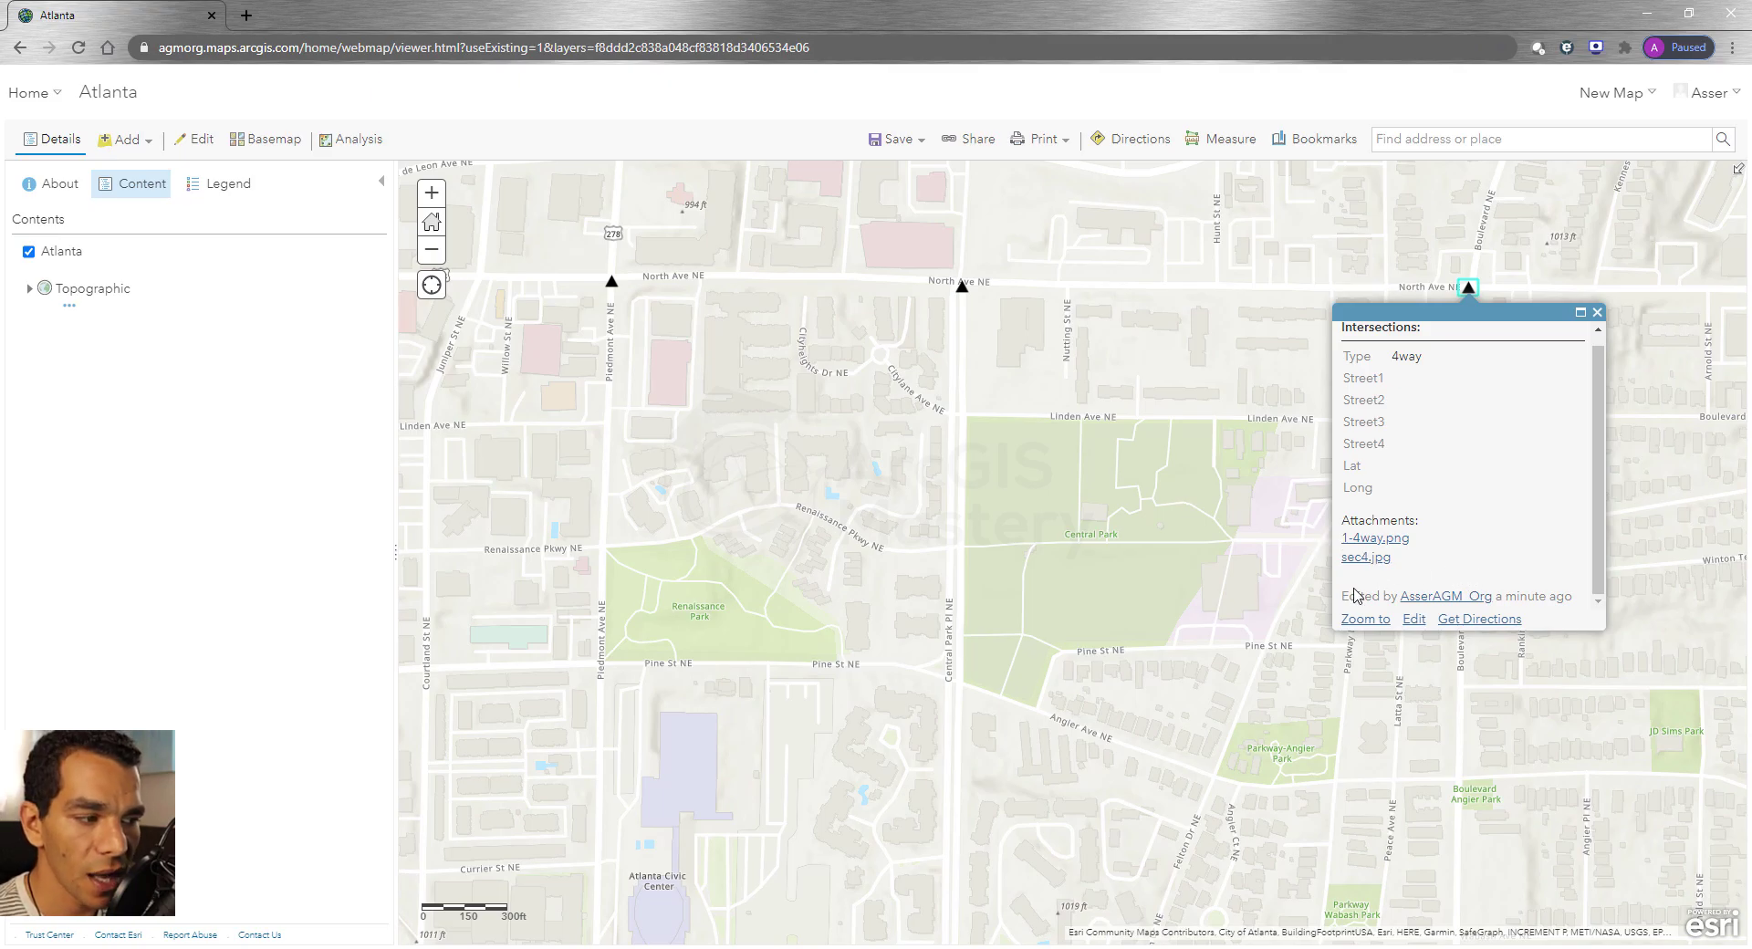
click(1373, 559)
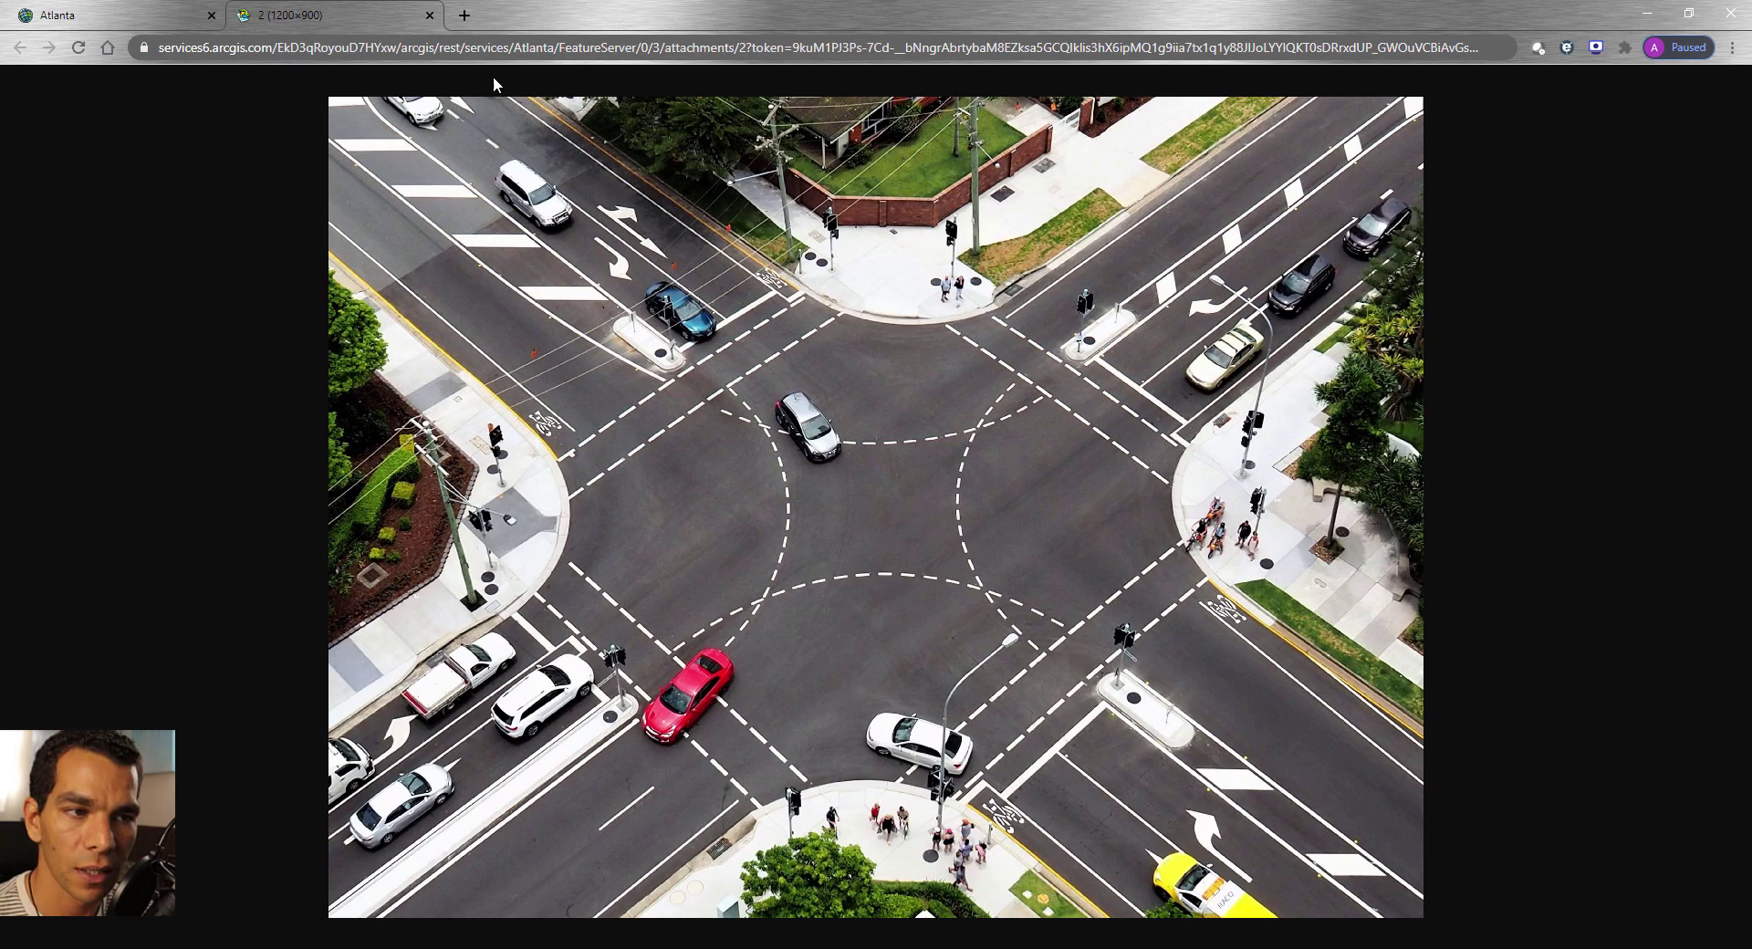
click(428, 16)
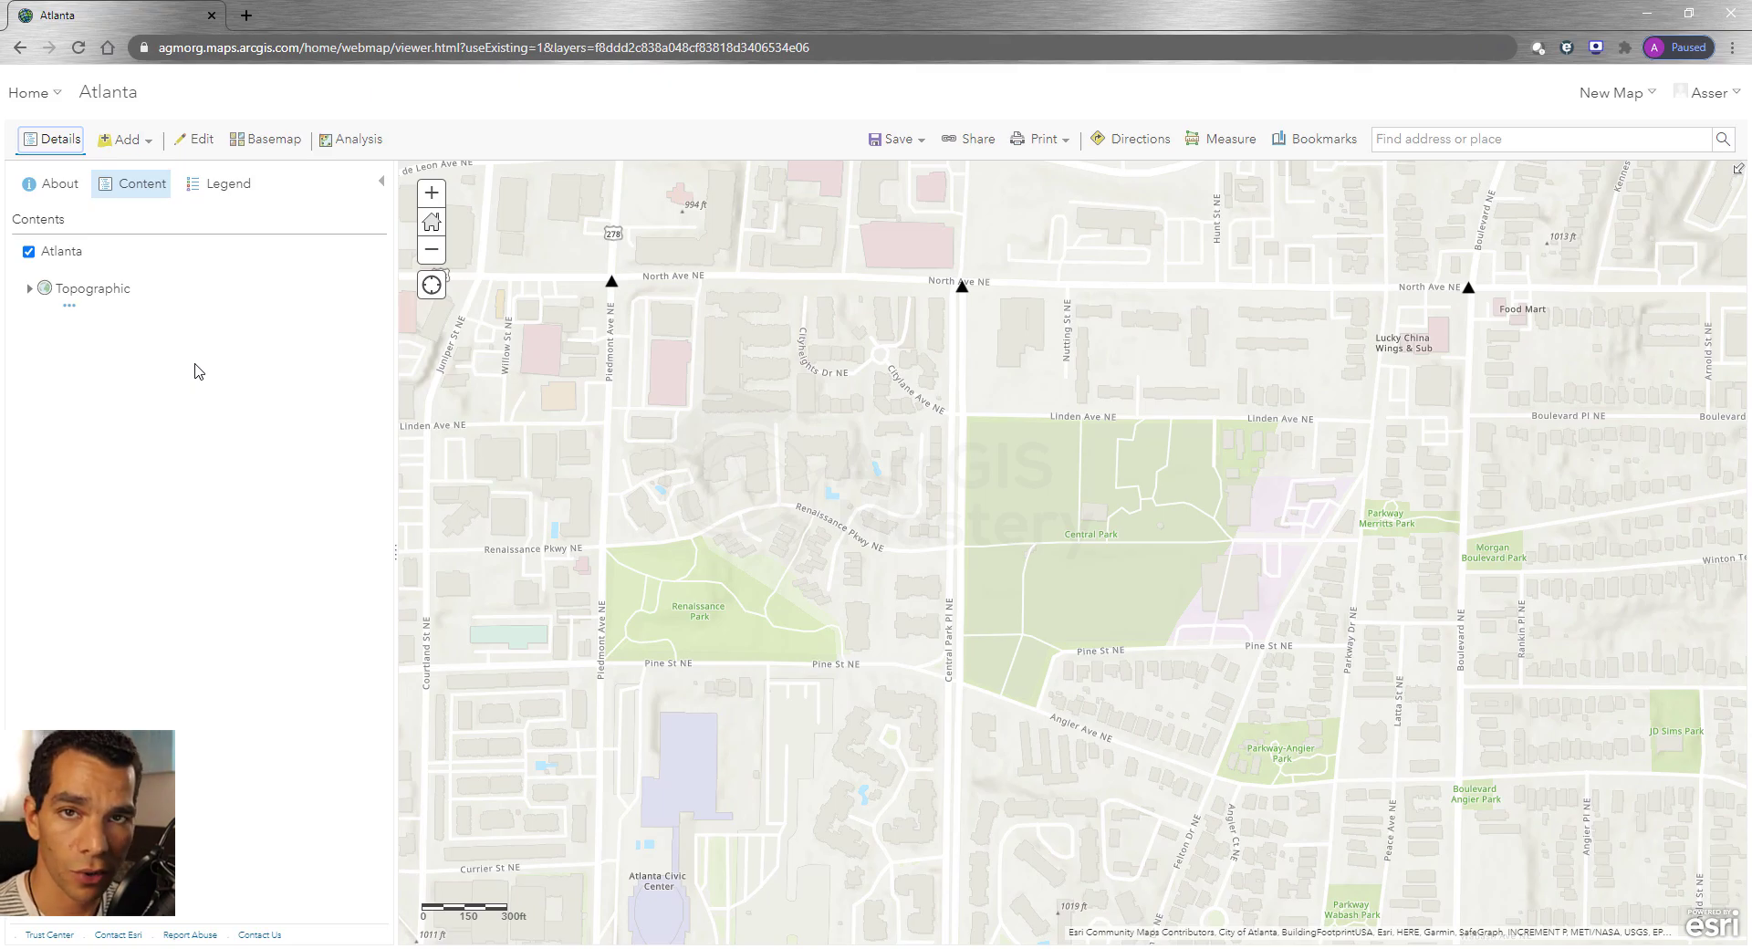
Add an Intersections point where Piedmont Ave NE meets Pine St NE and set its Type to T-Intersection
click(194, 142)
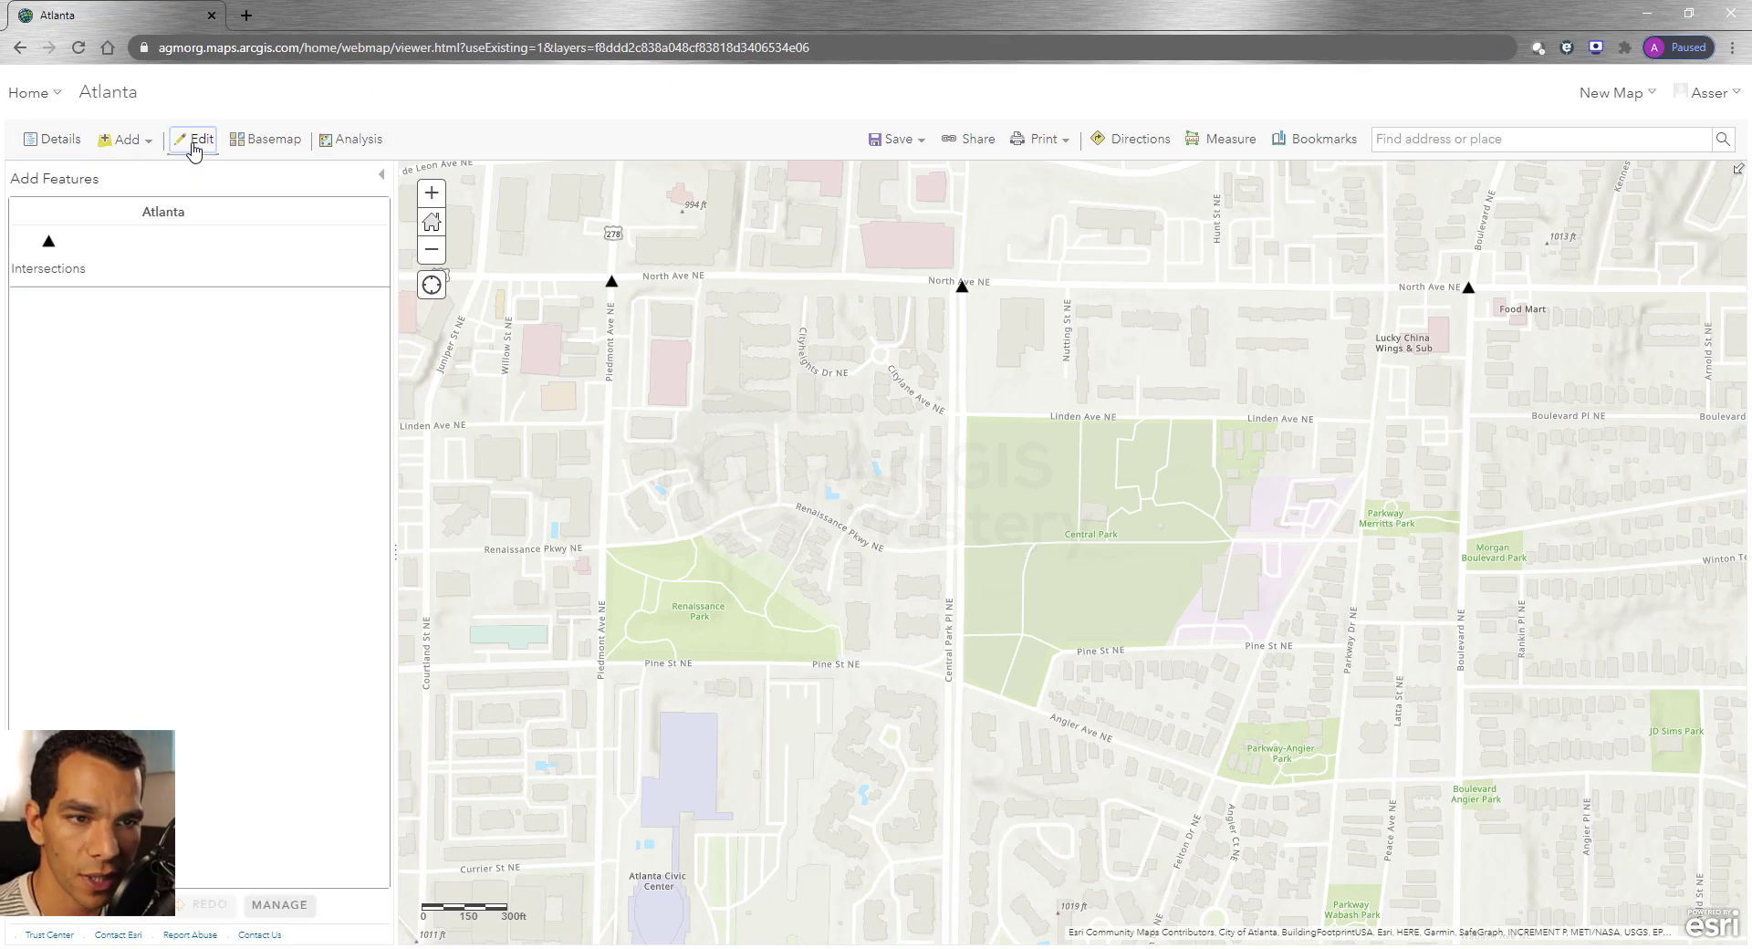
click(55, 270)
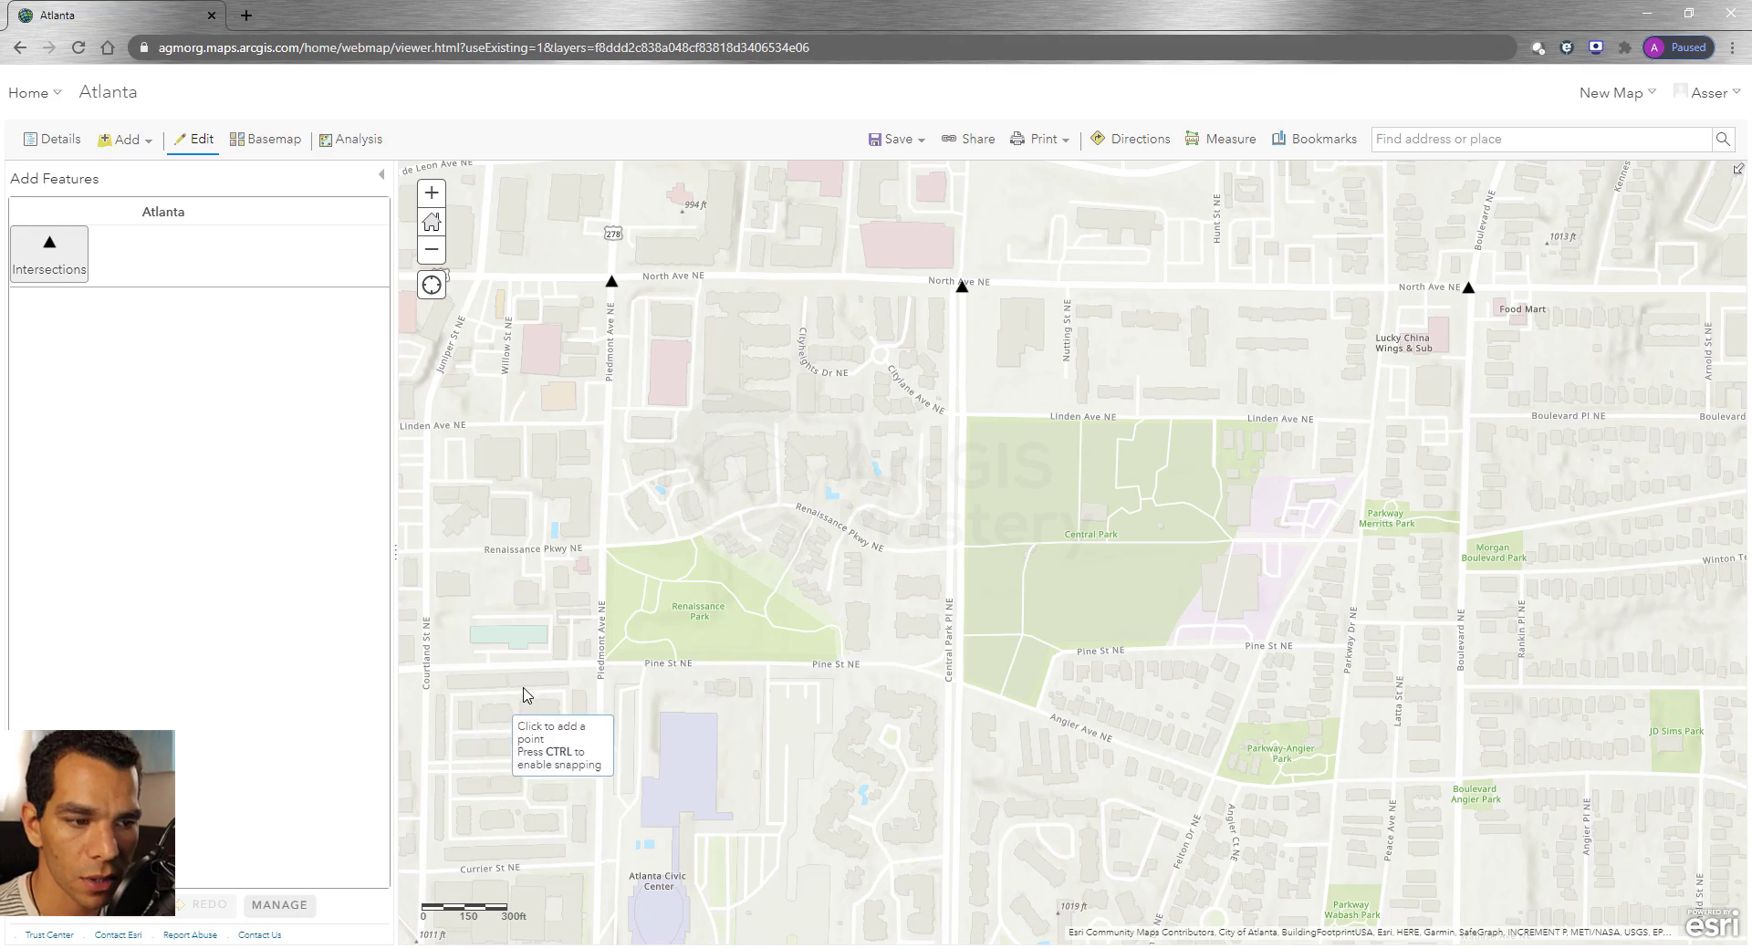
click(600, 664)
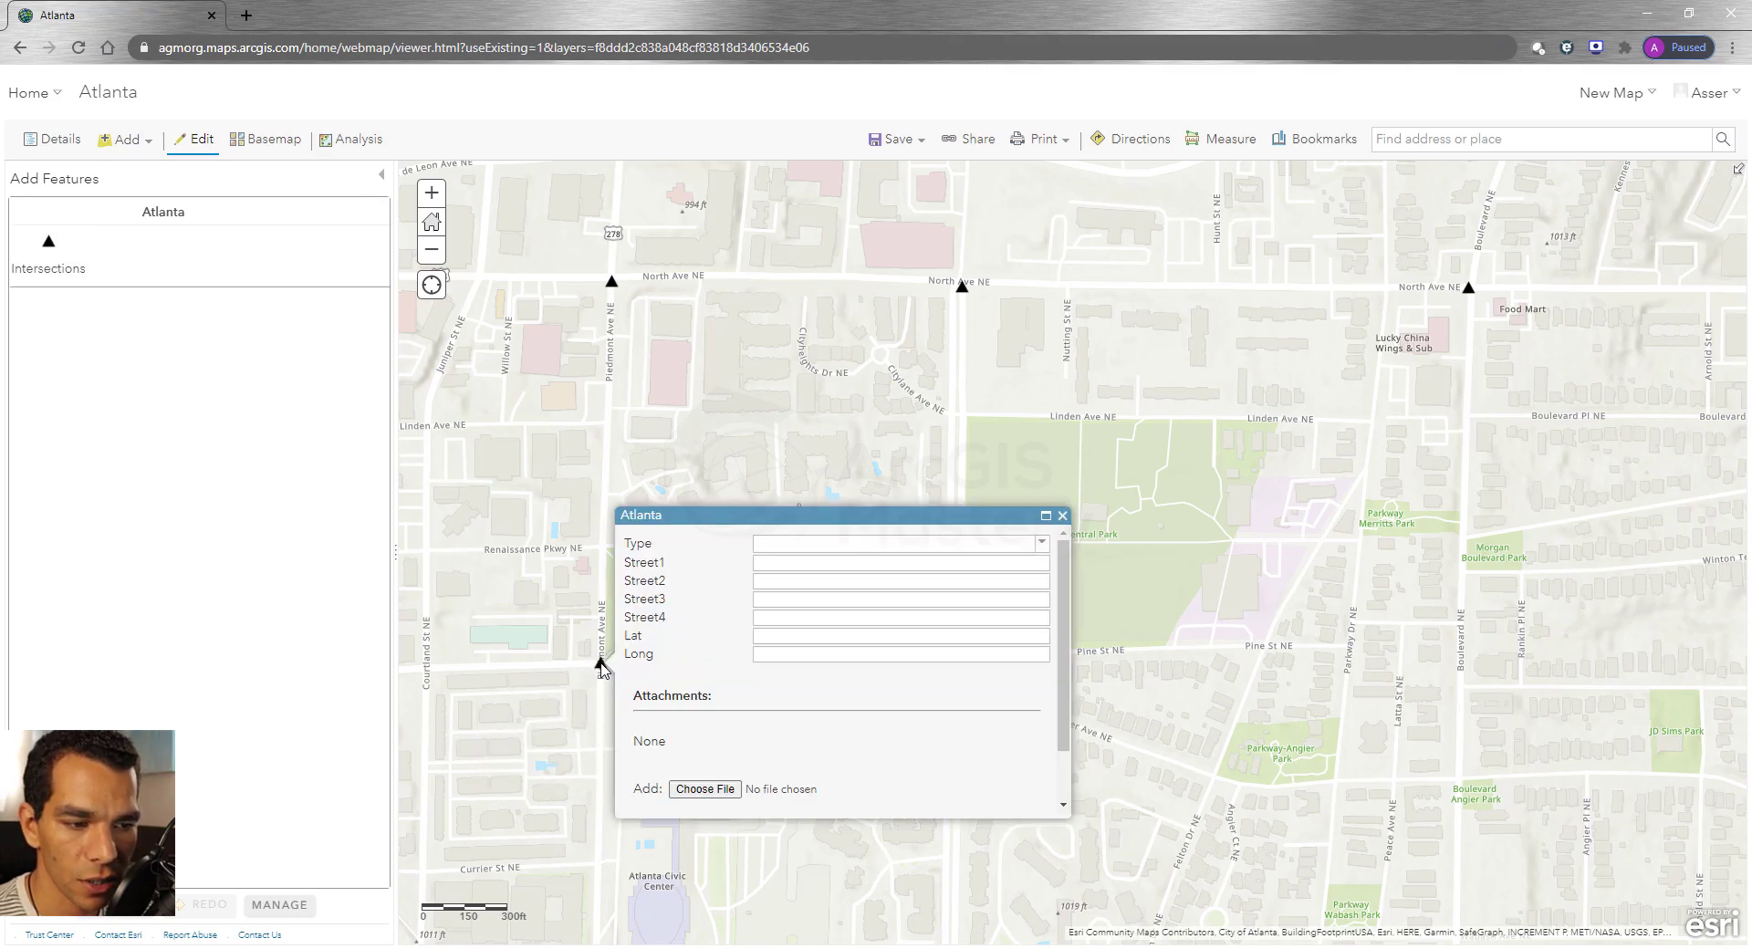
click(1042, 544)
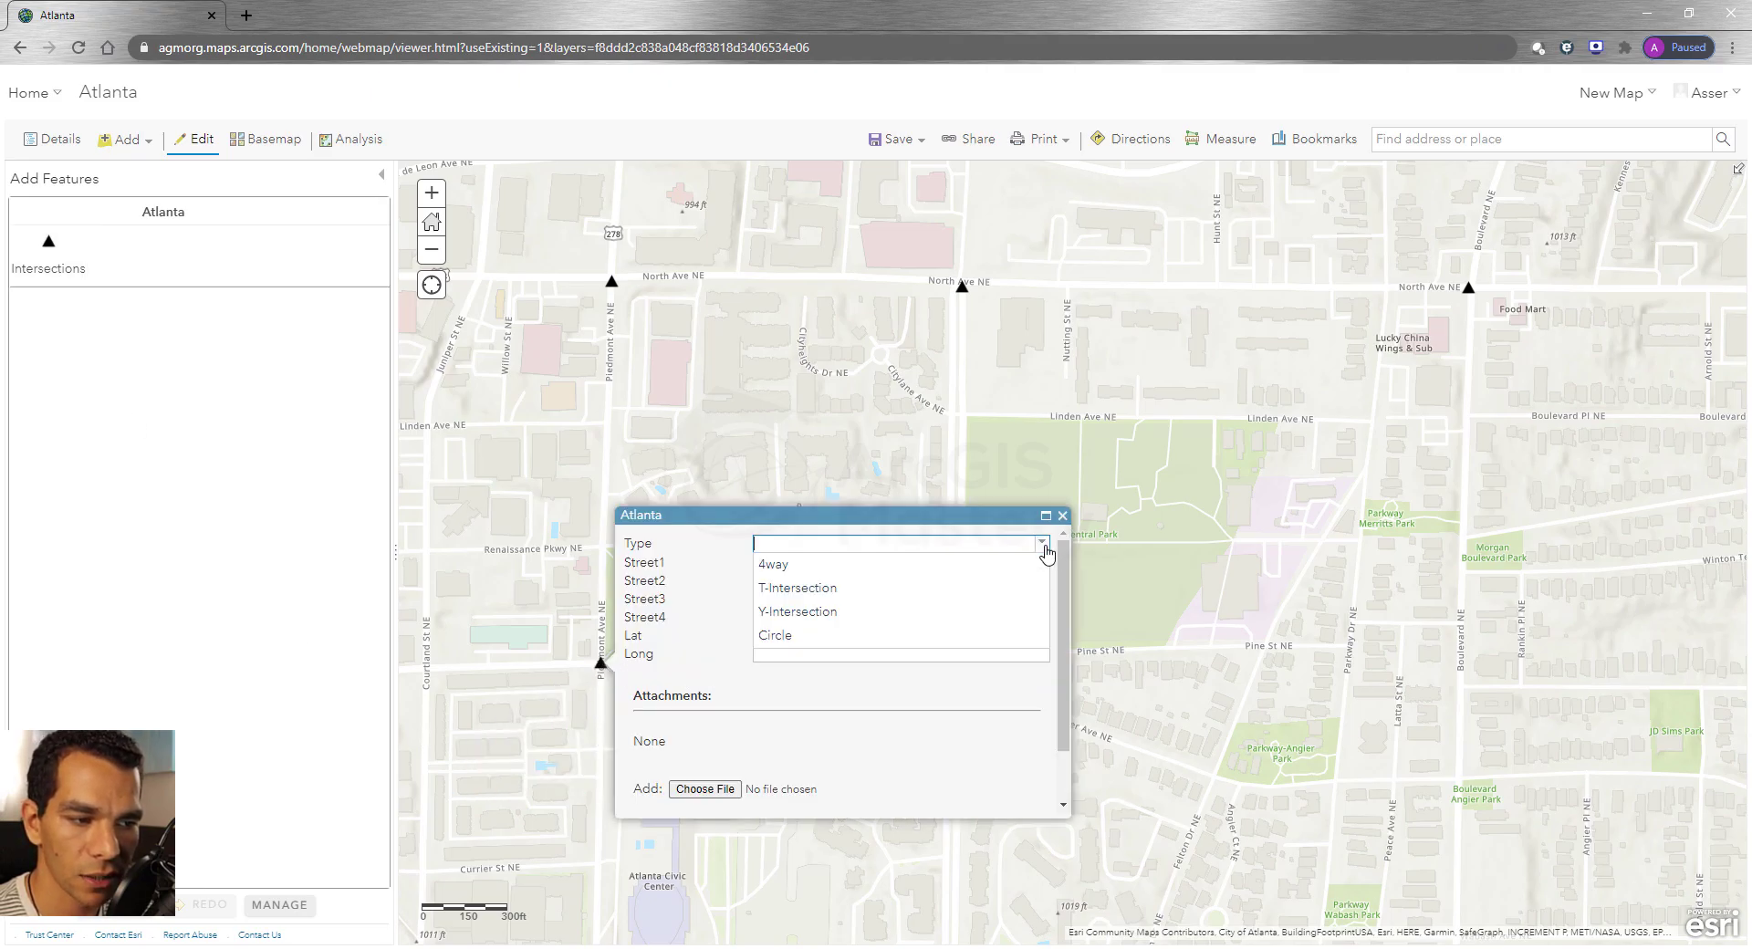
click(796, 591)
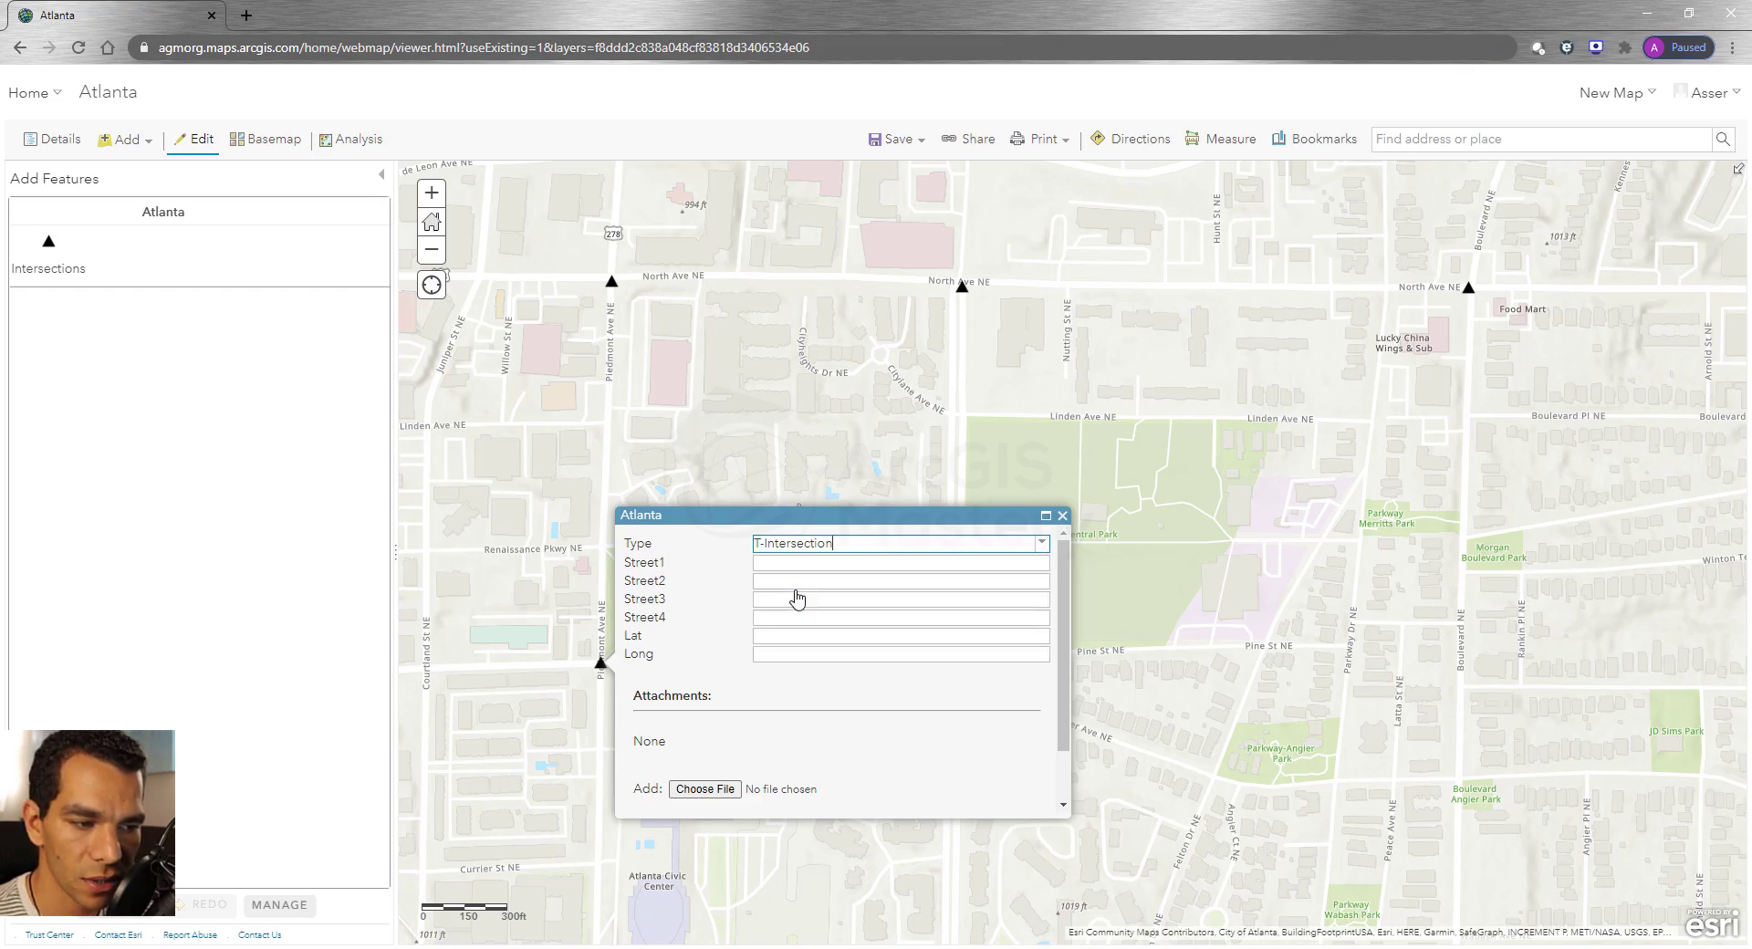
Attach 2-T.png from the 3- ArcGIS Desktop Master Attachments folder to the new intersection and check its attachment and editor details
click(704, 789)
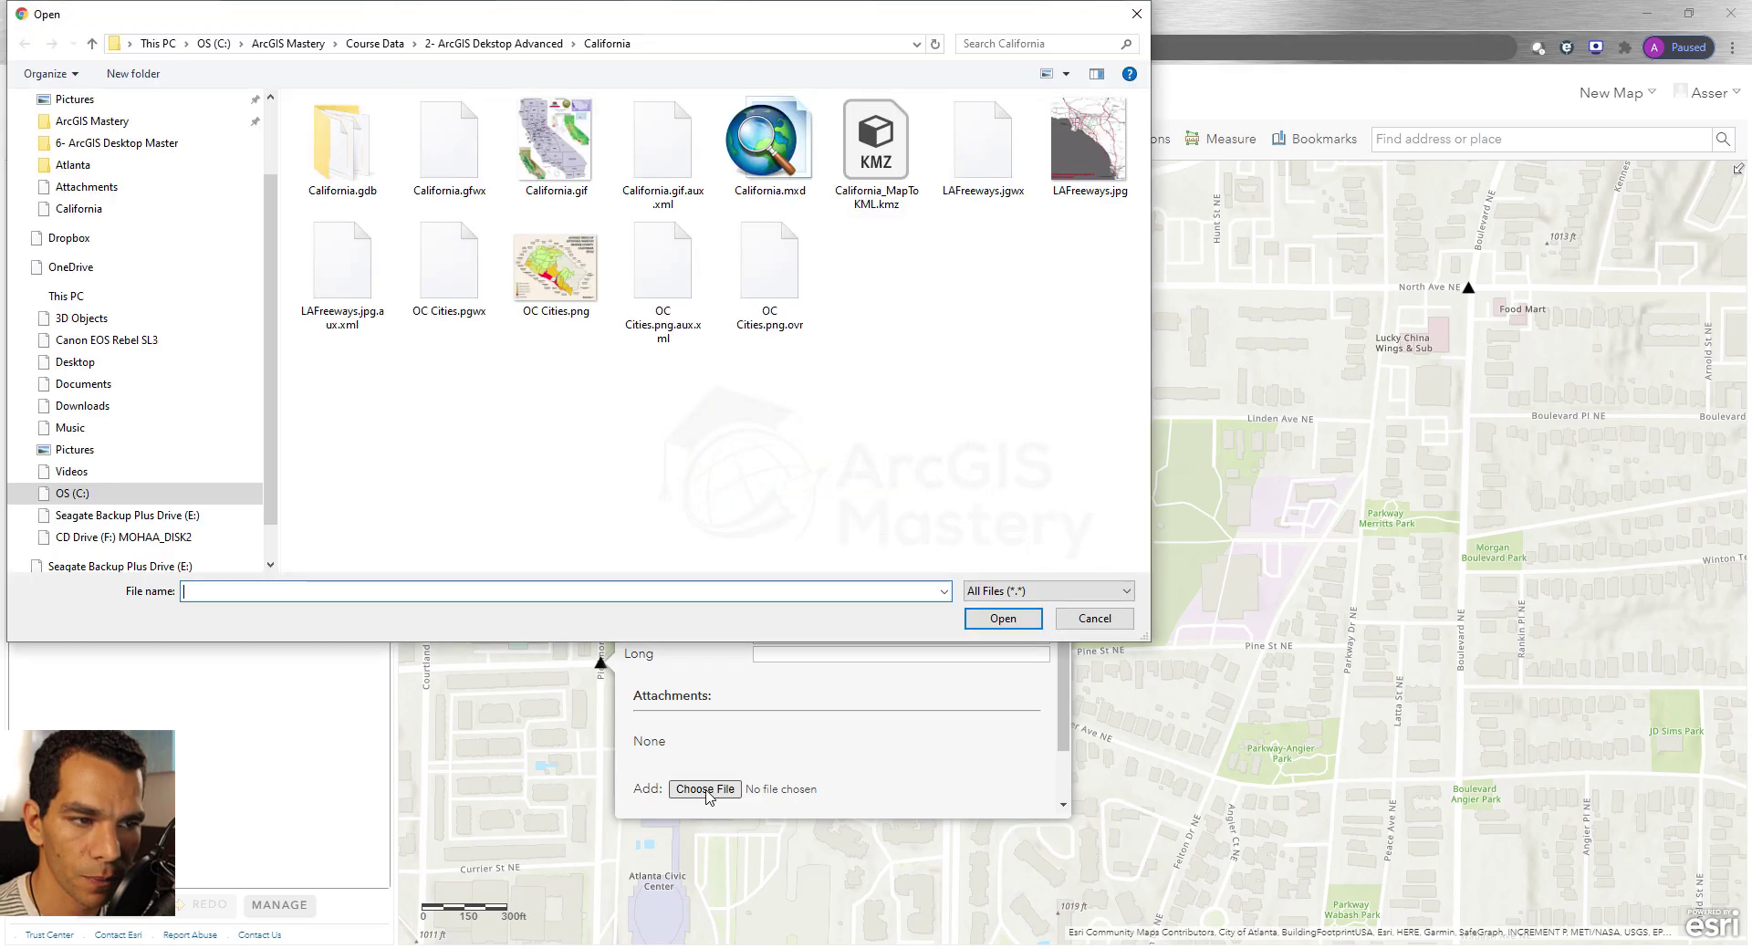
click(375, 44)
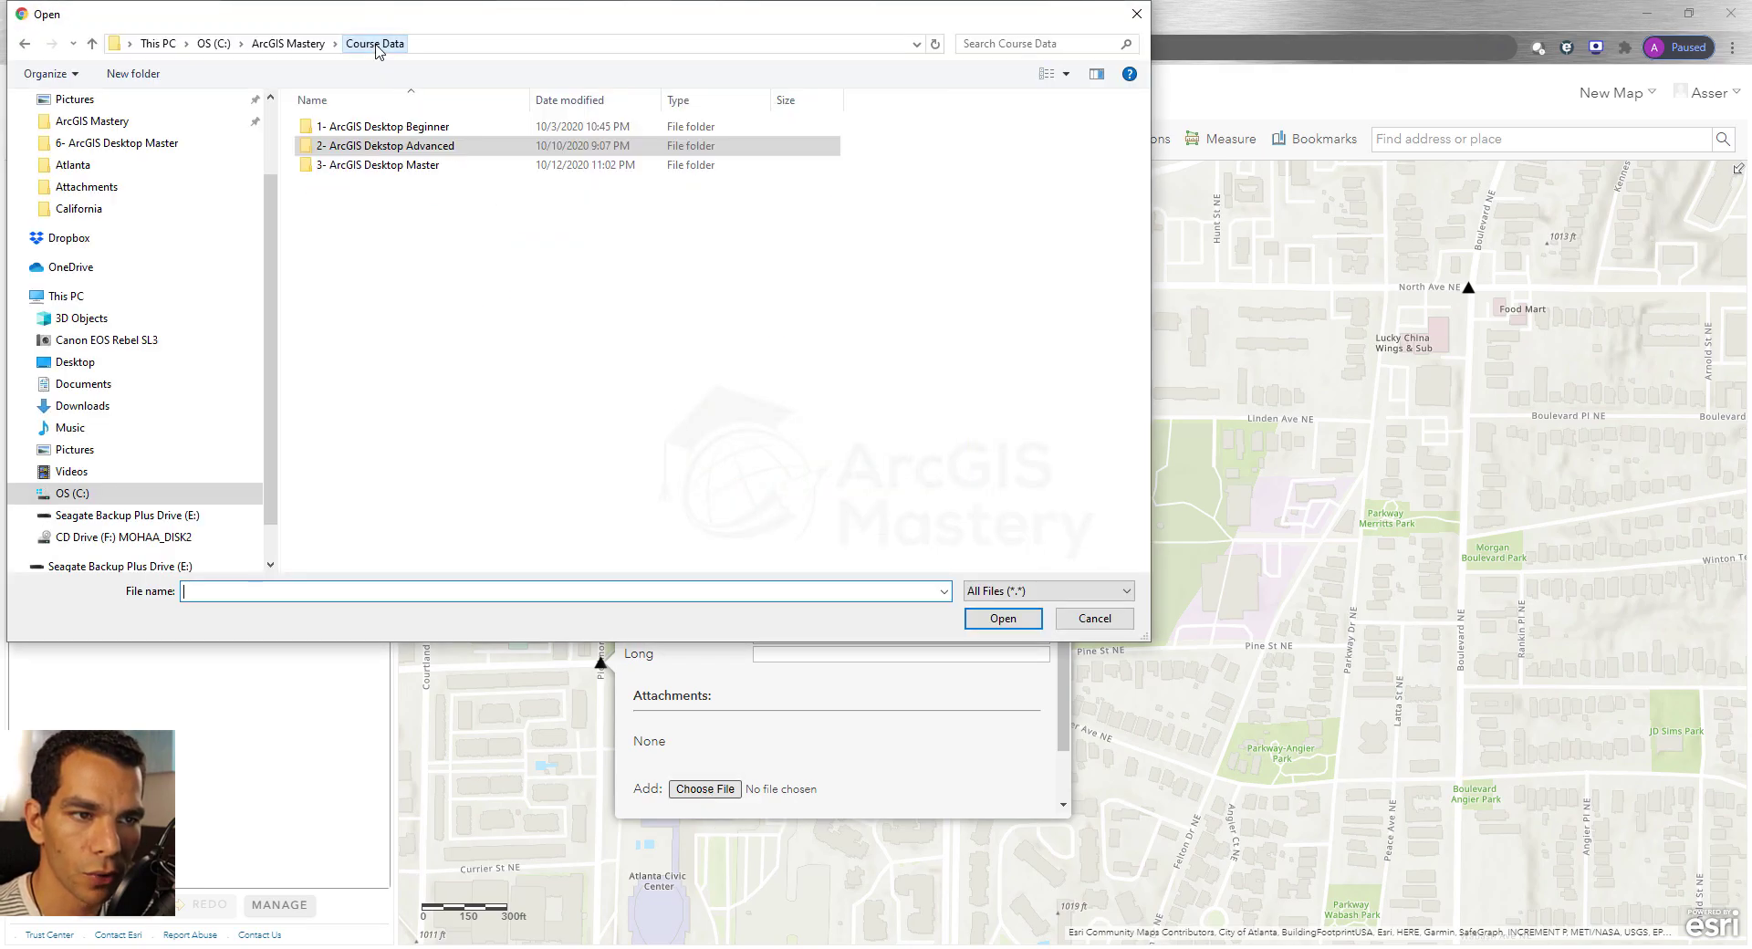
double_click(387, 165)
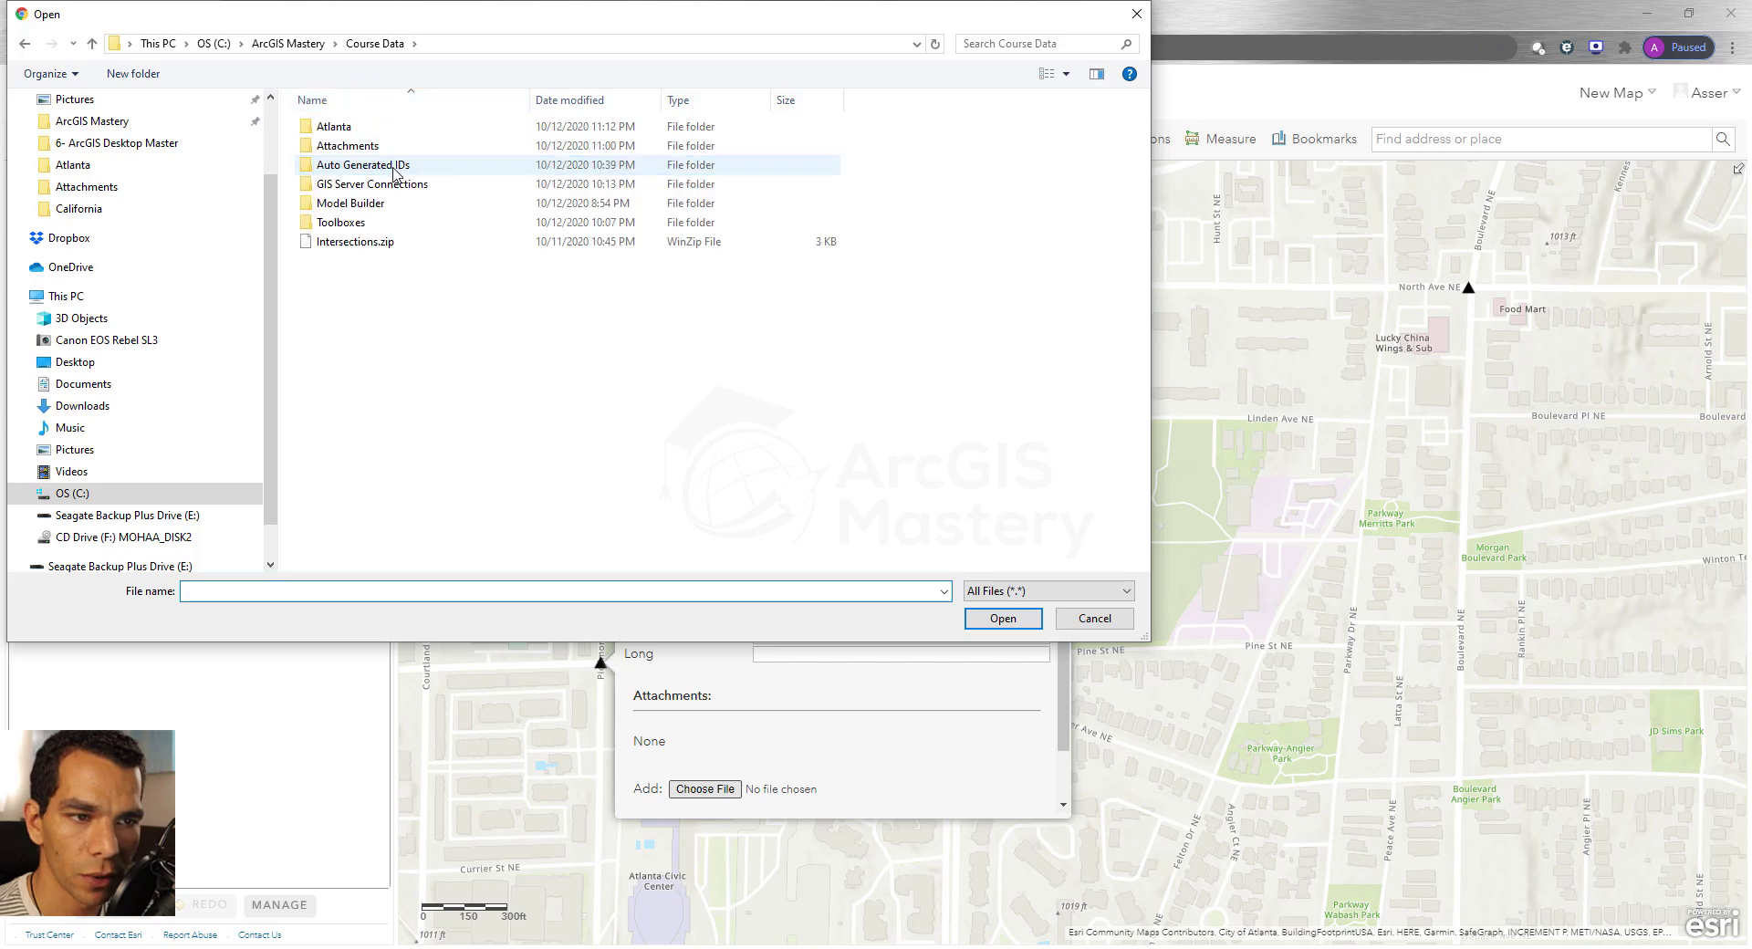
double_click(356, 148)
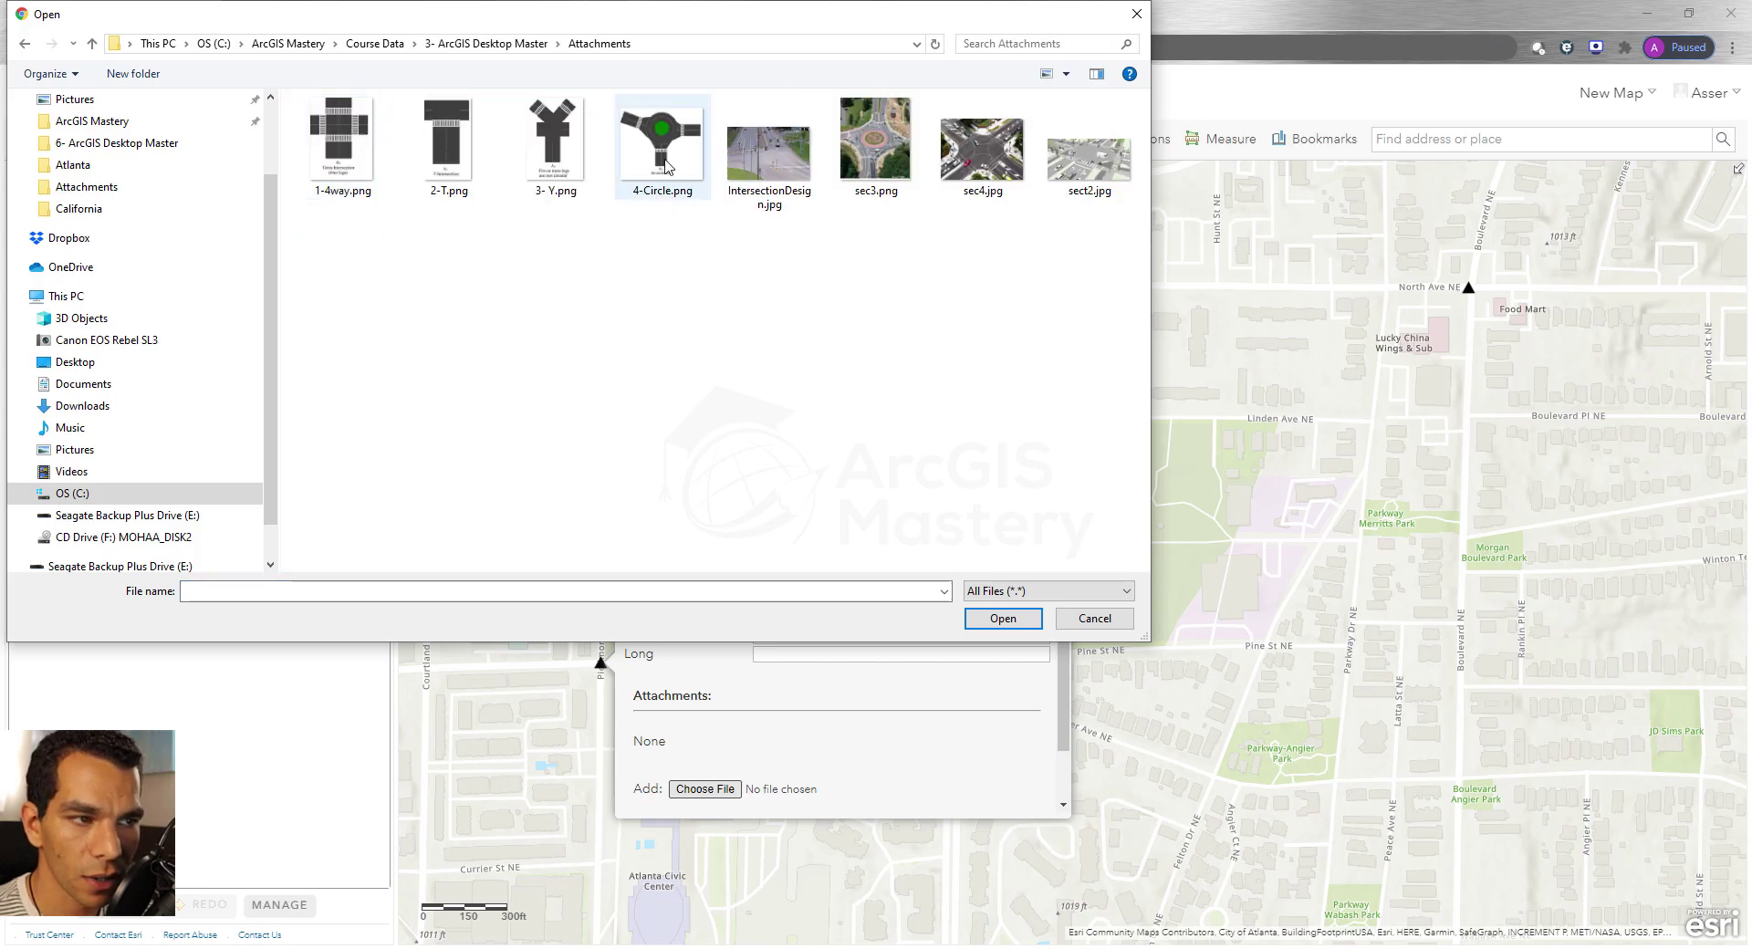
double_click(464, 157)
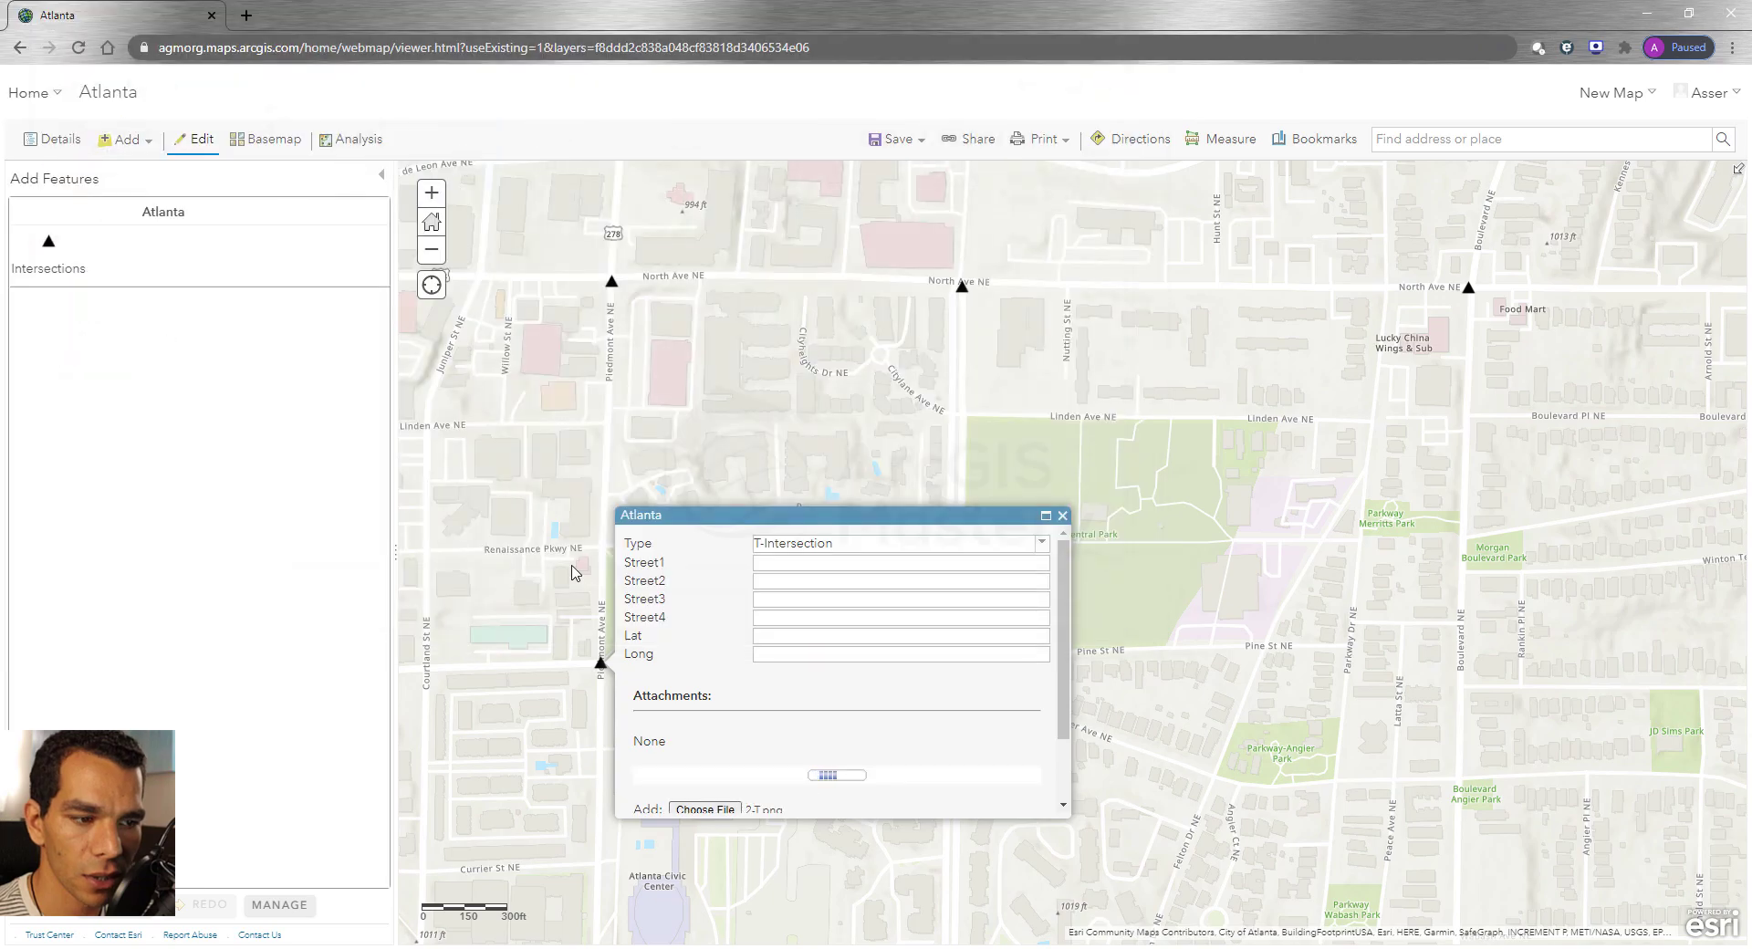
scroll(776, 697, down, 1)
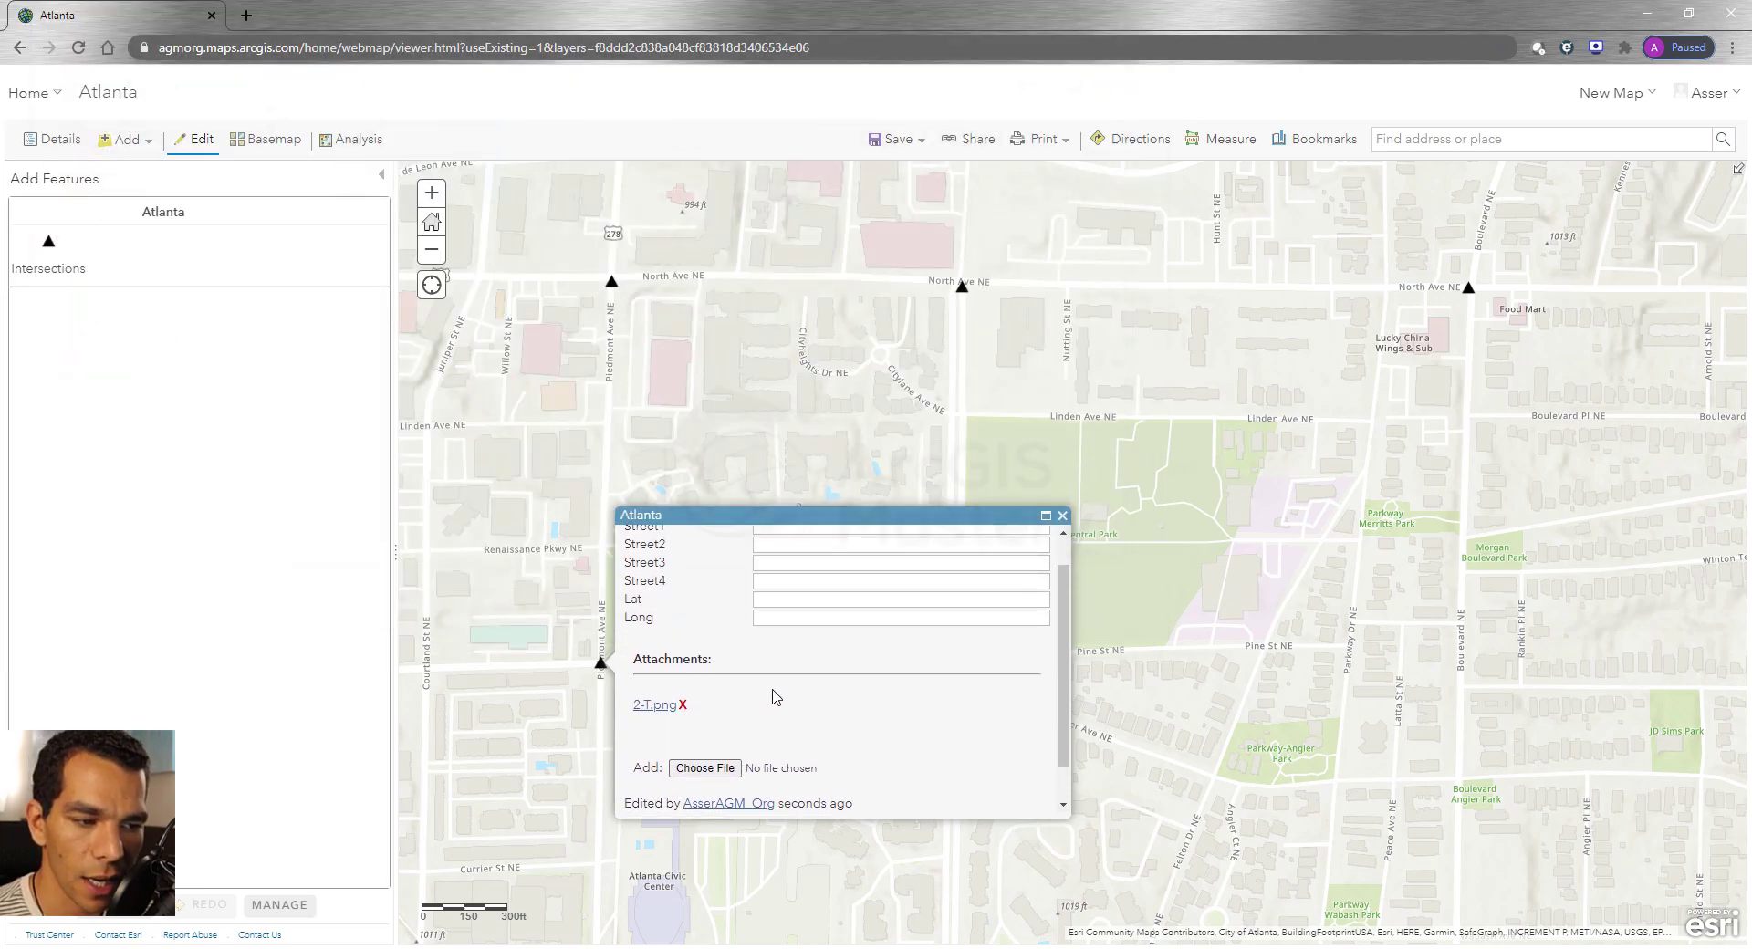
scroll(789, 759, down, 2)
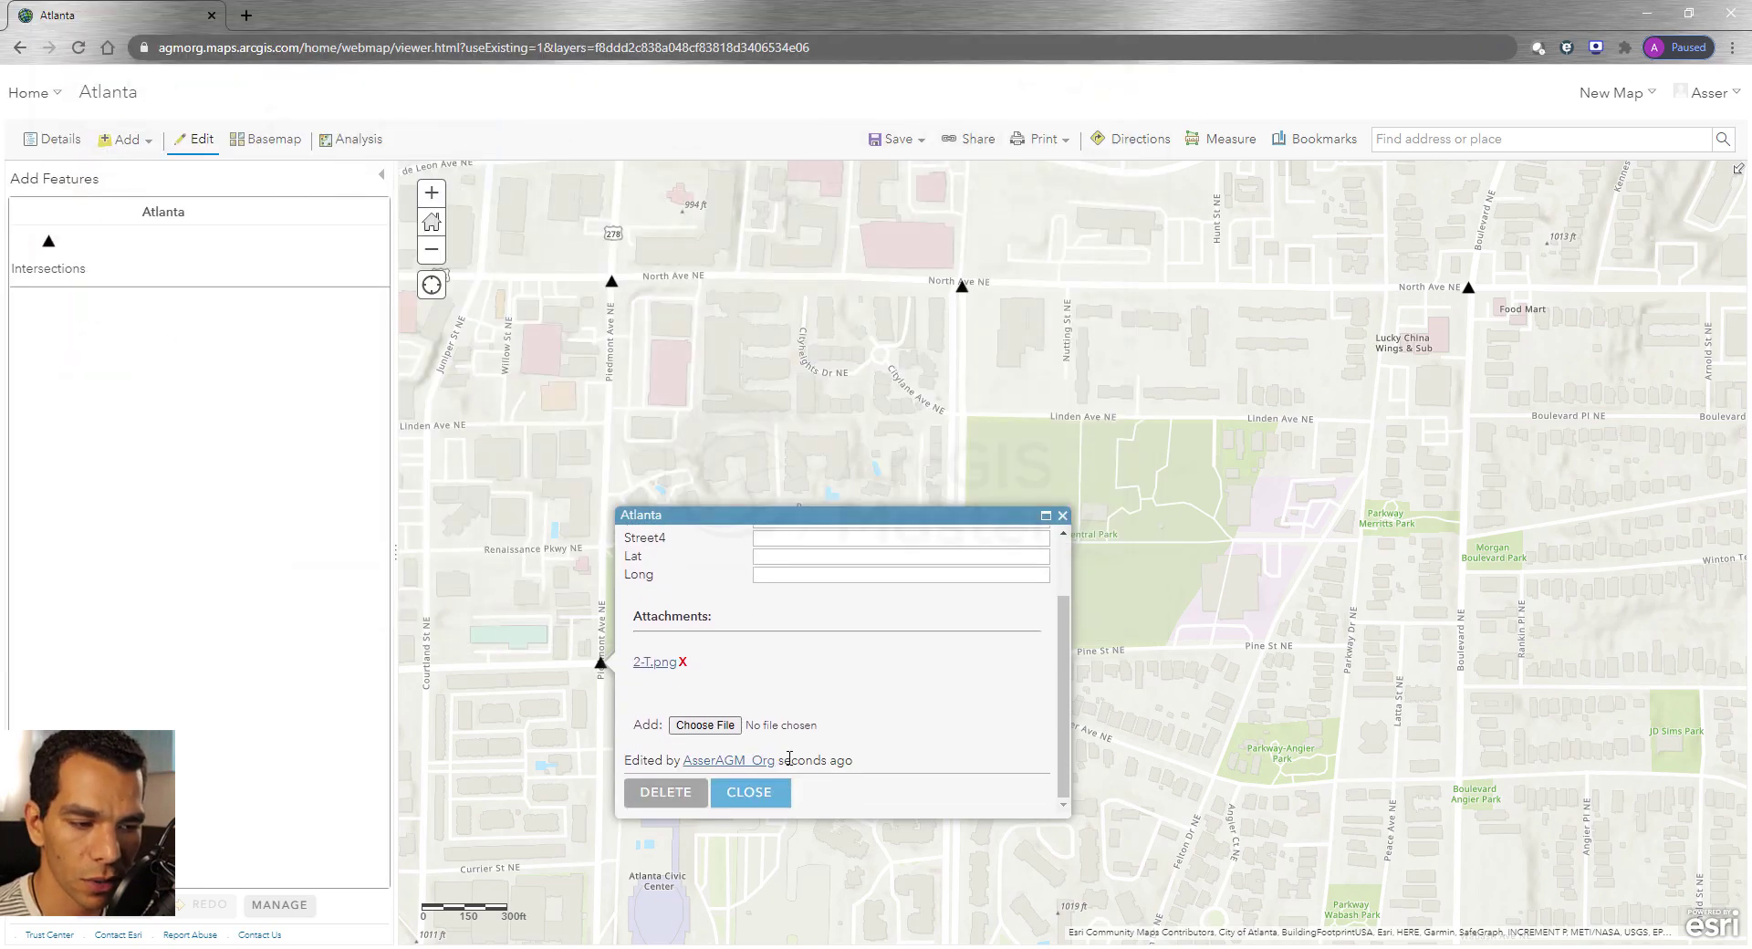
Close the new intersection's attribute window and start saving the map as a new web map titled Atlanta
click(737, 797)
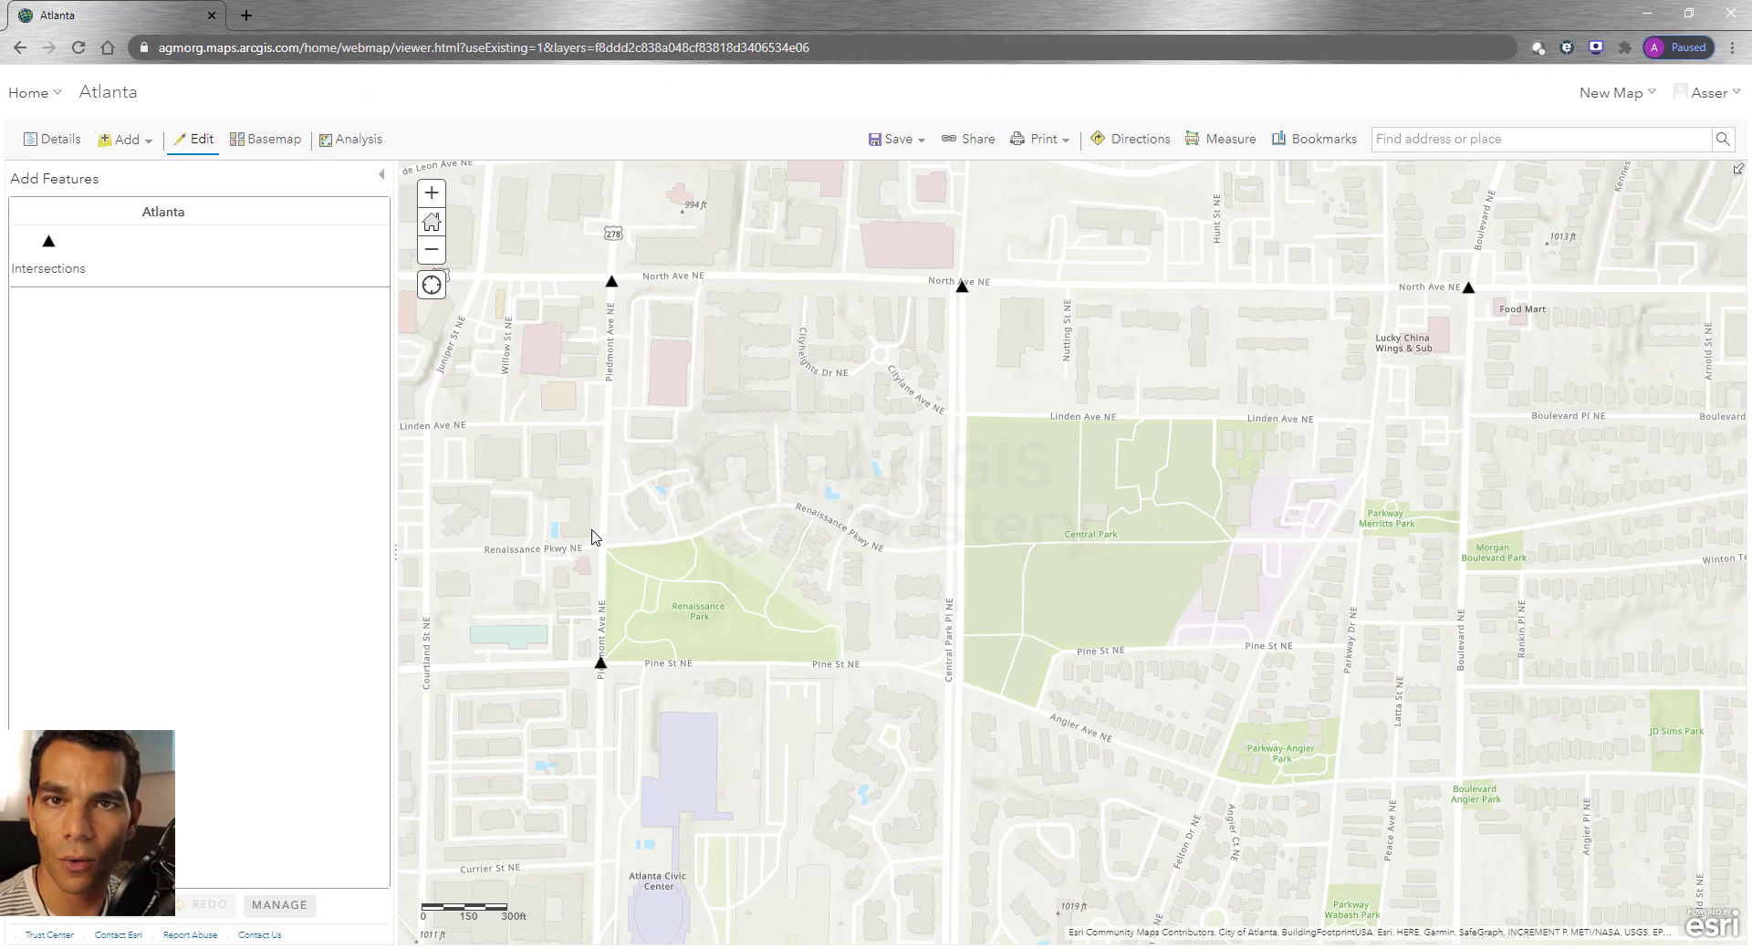
click(913, 144)
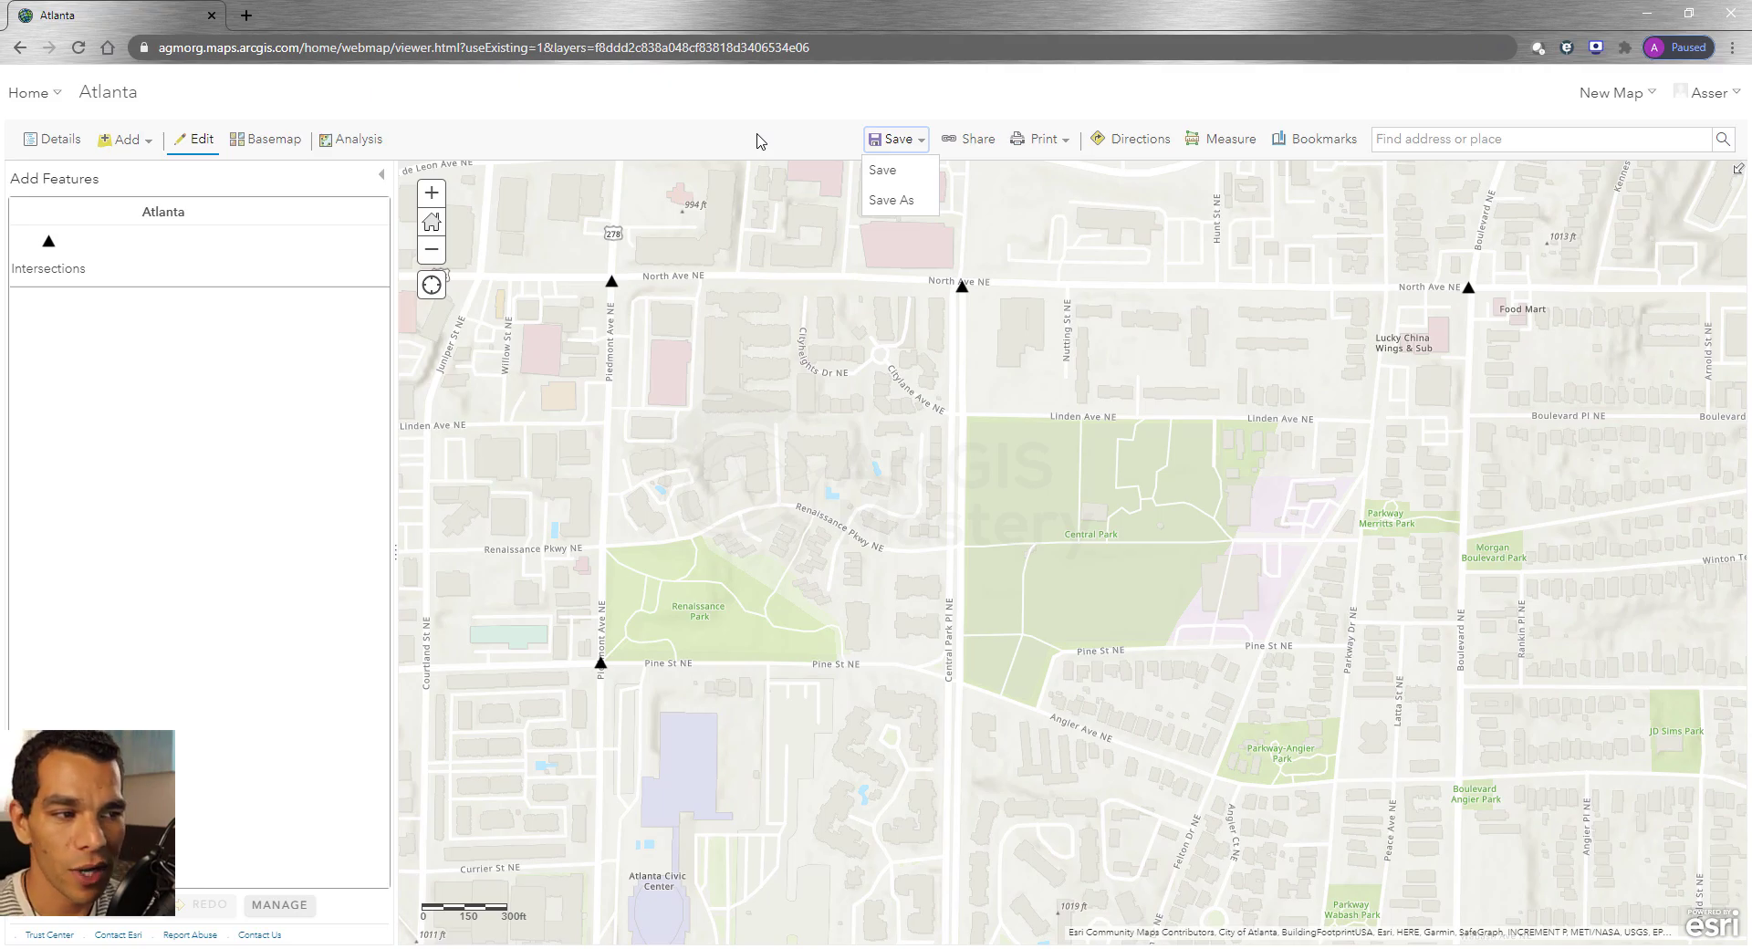
click(894, 139)
click(894, 138)
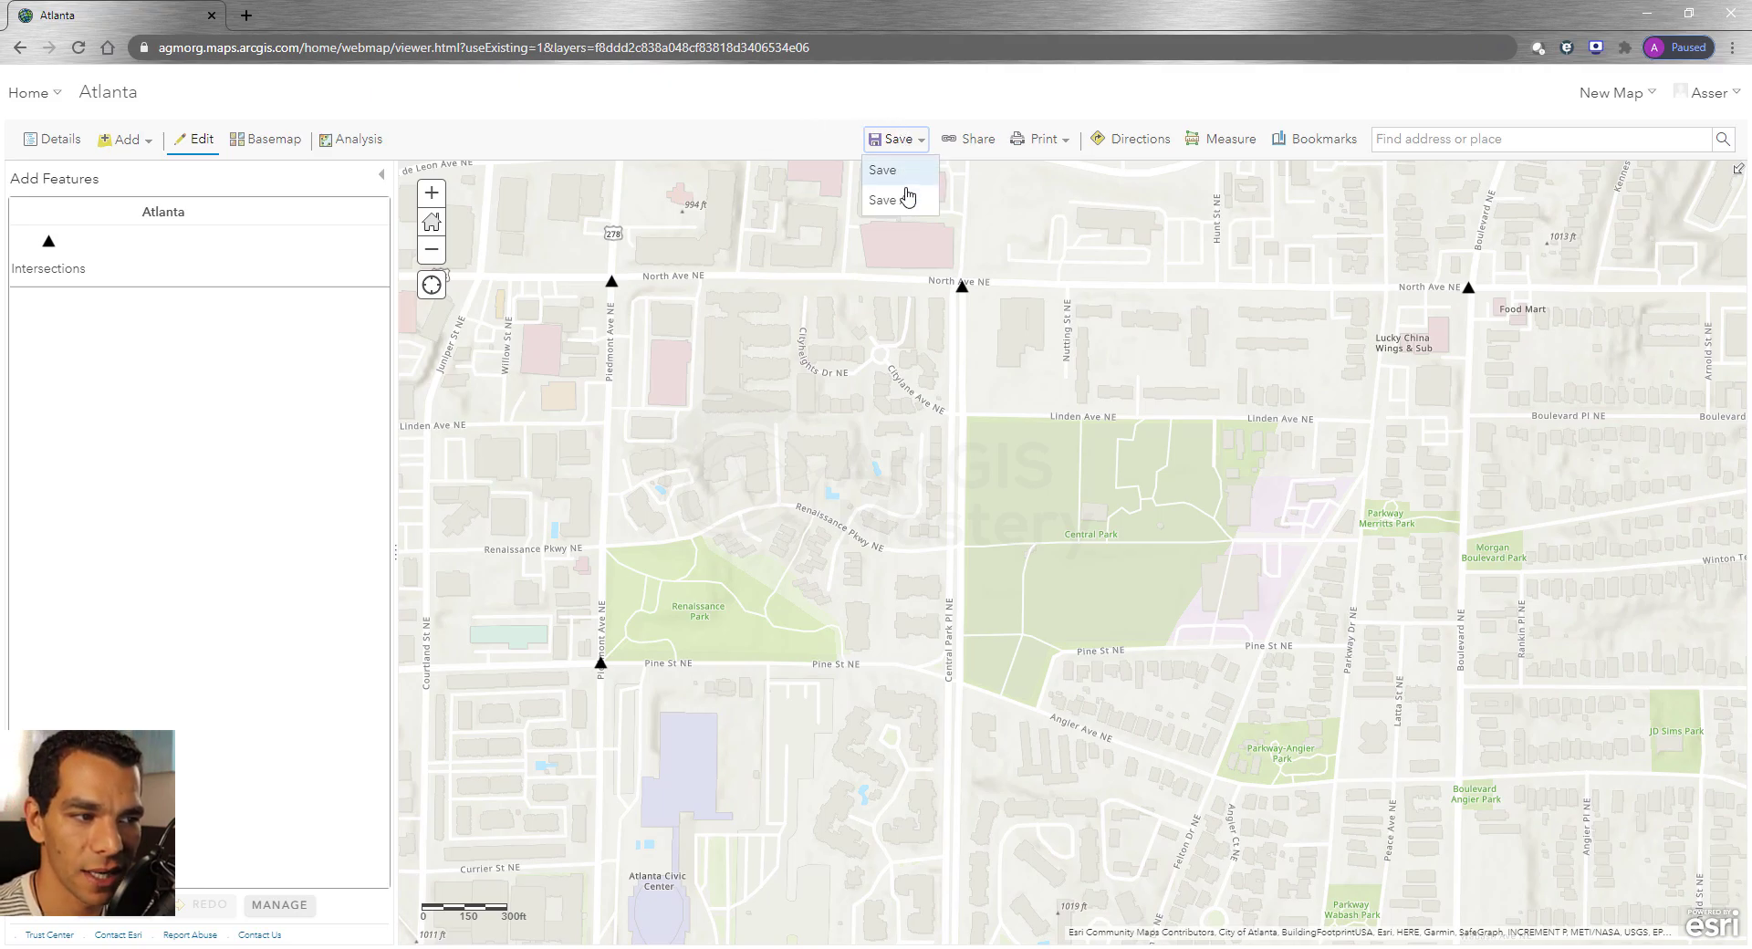
click(907, 204)
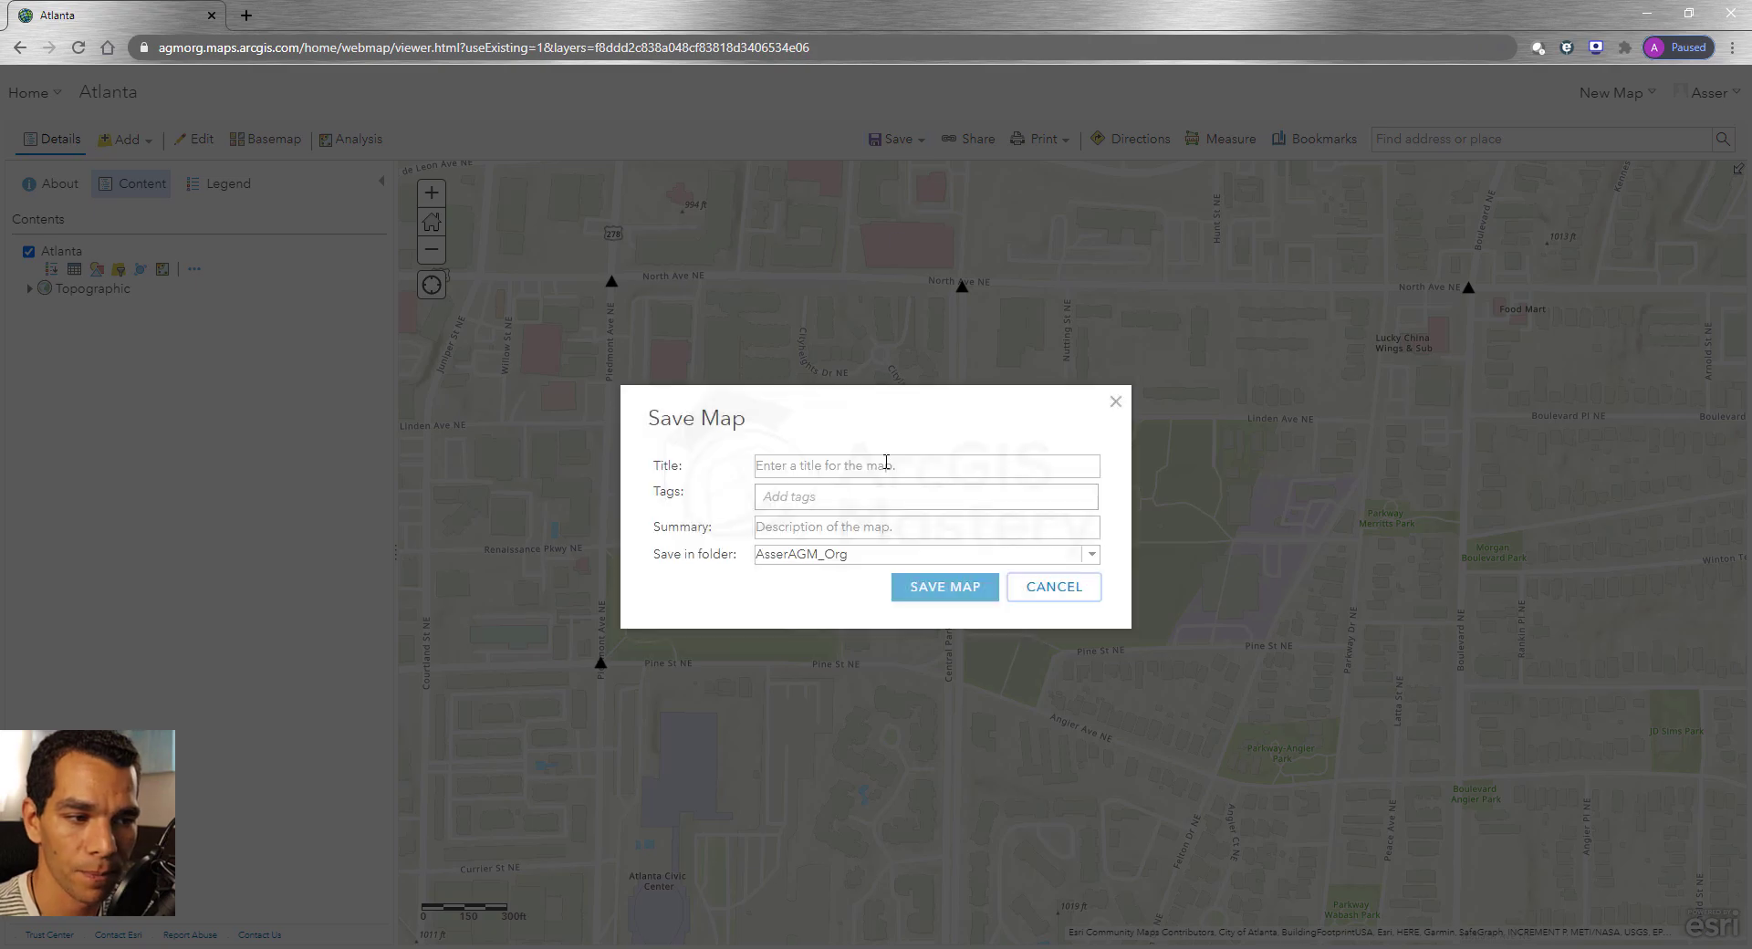
click(886, 465)
text(Atlanta)
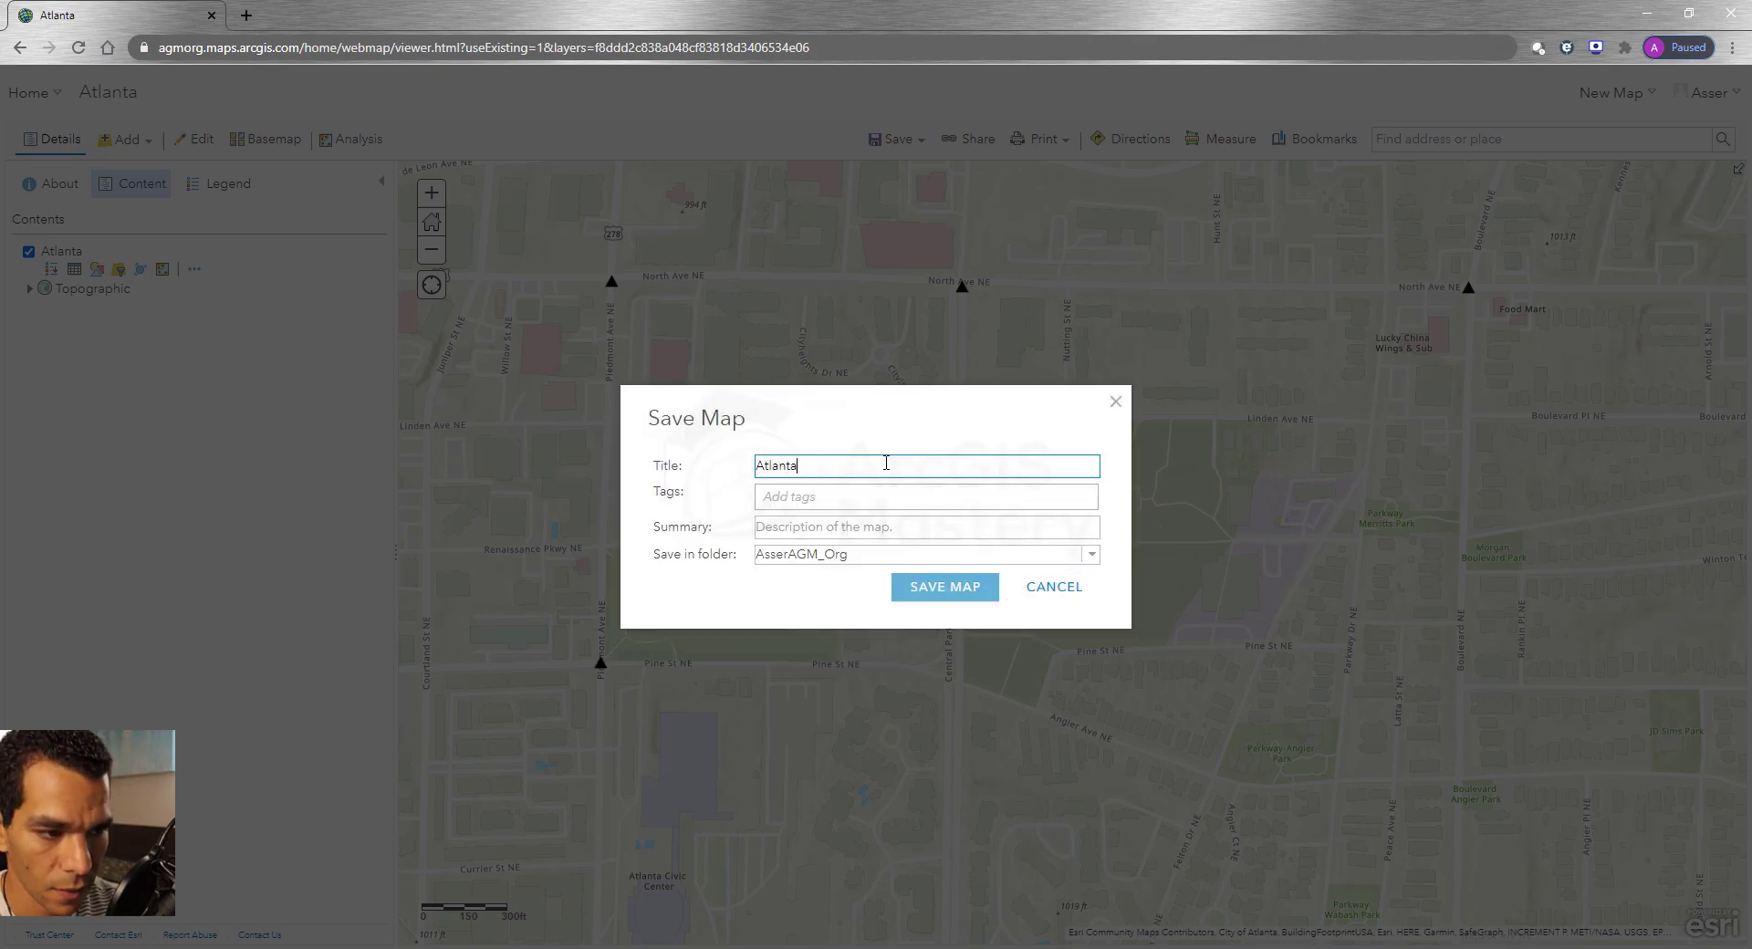
Add the tag Atlanta and the summary Atlanta to the map's details and save the web map
key(ctrl+a)
key(ctrl+c)
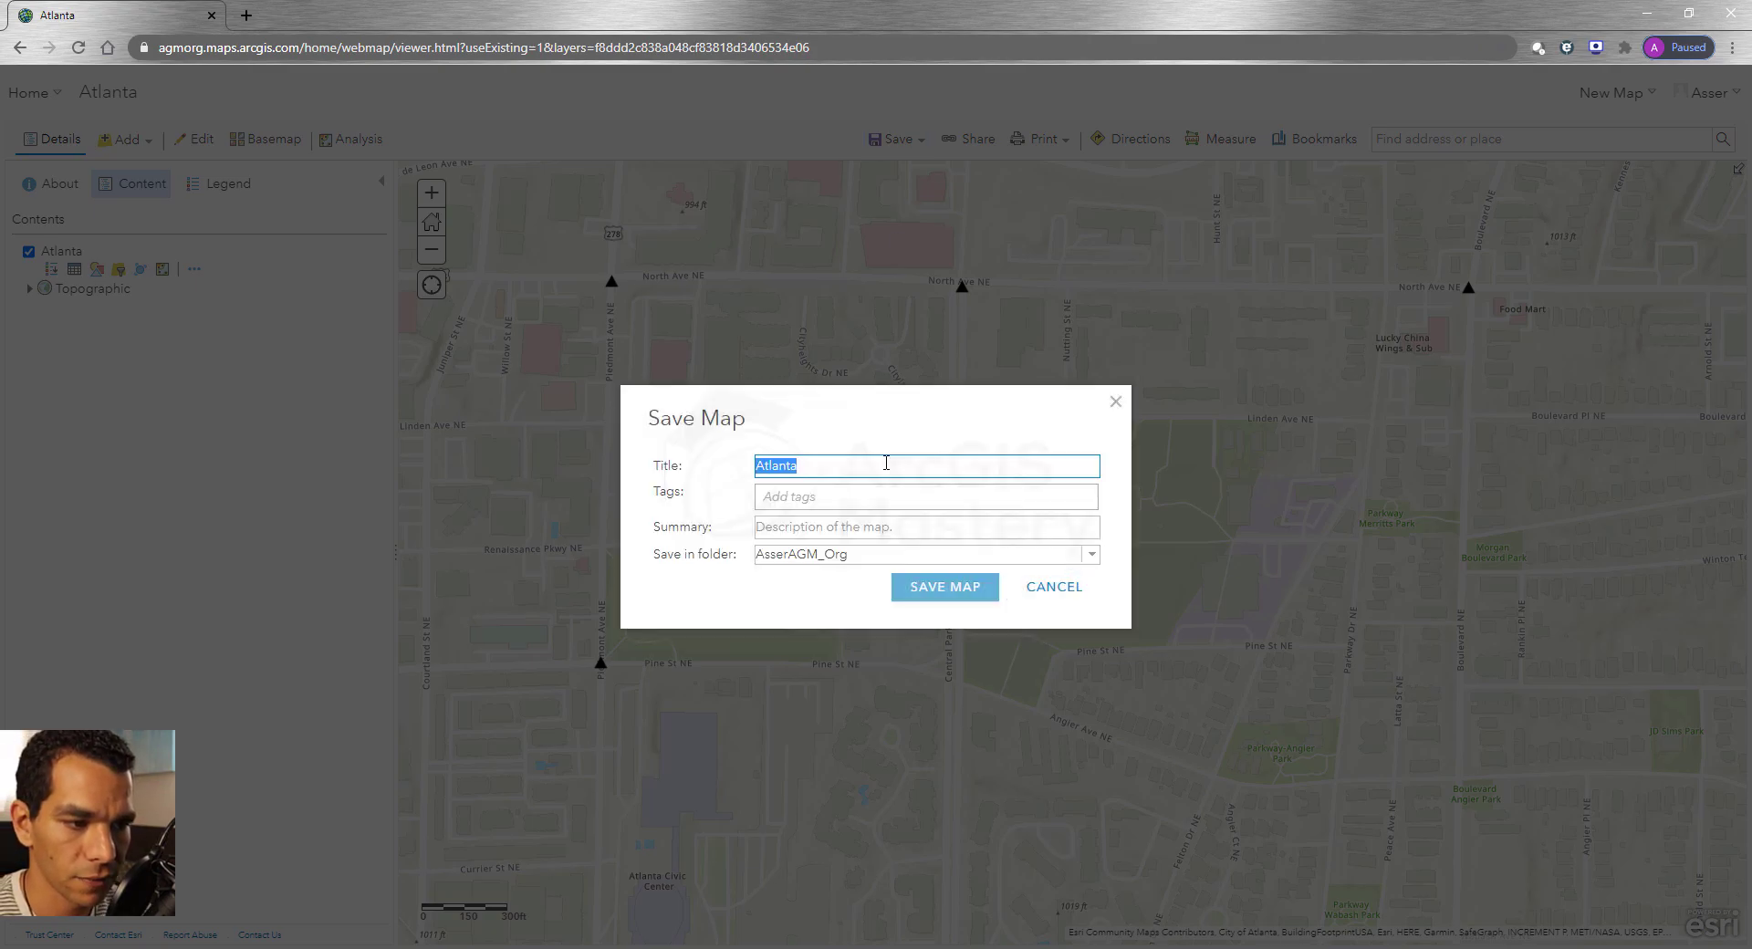
click(851, 496)
key(ctrl+v)
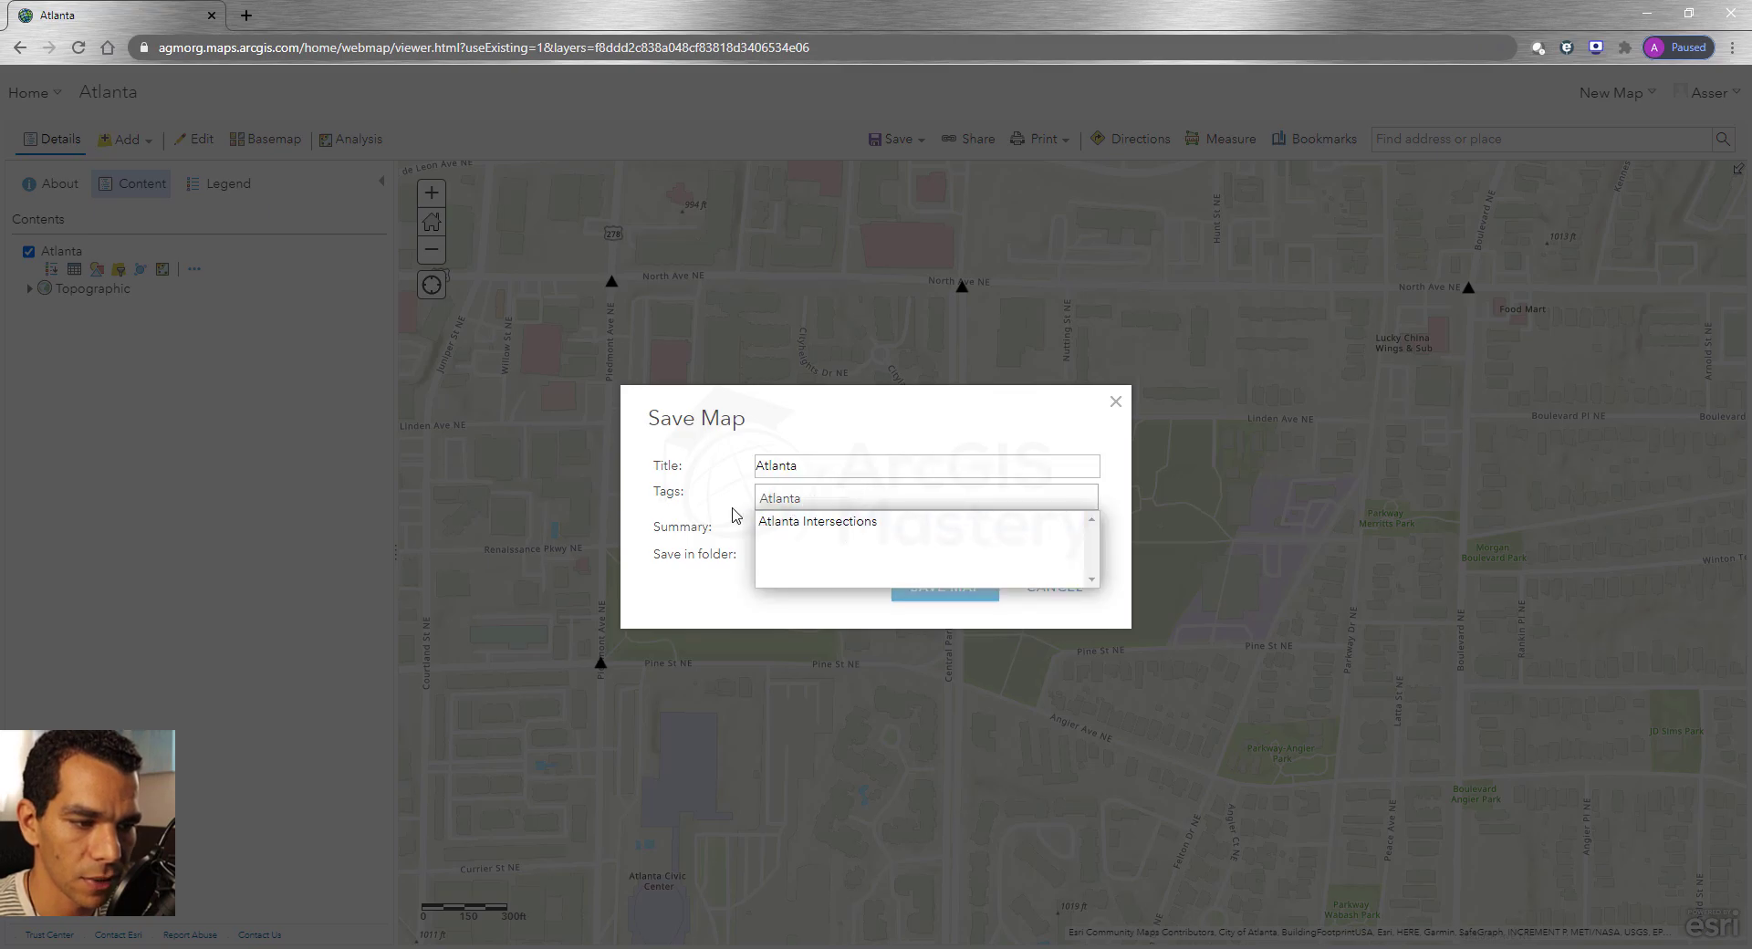
key(Return)
click(814, 533)
key(ctrl+v)
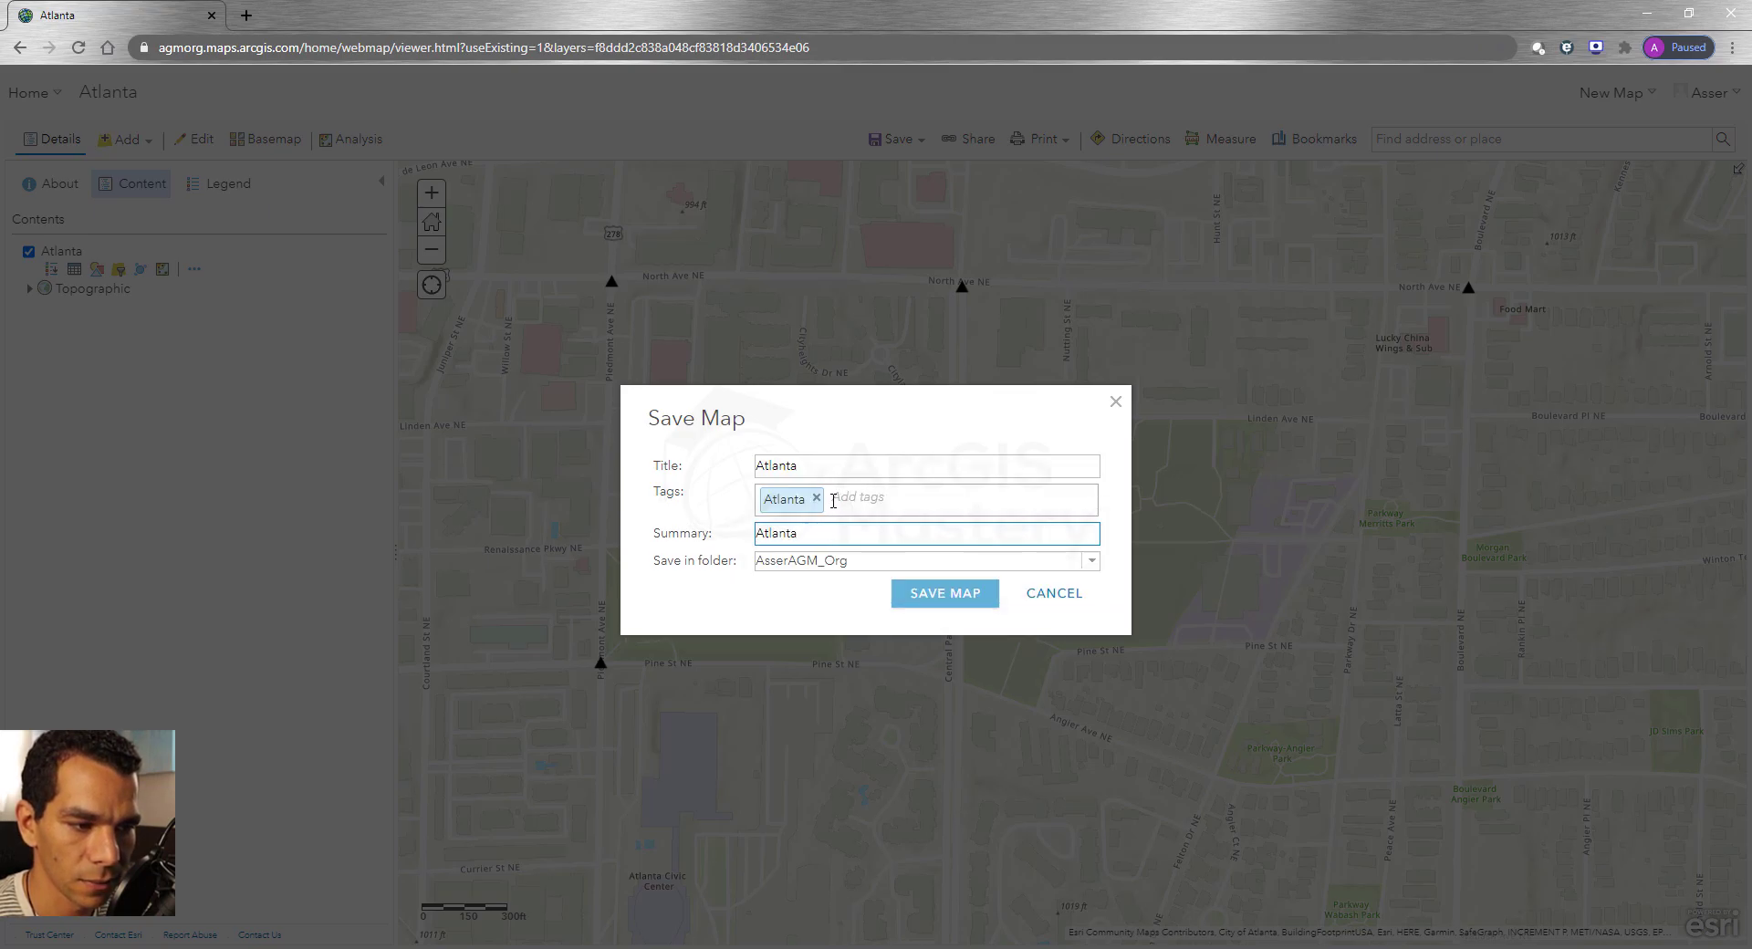
click(943, 604)
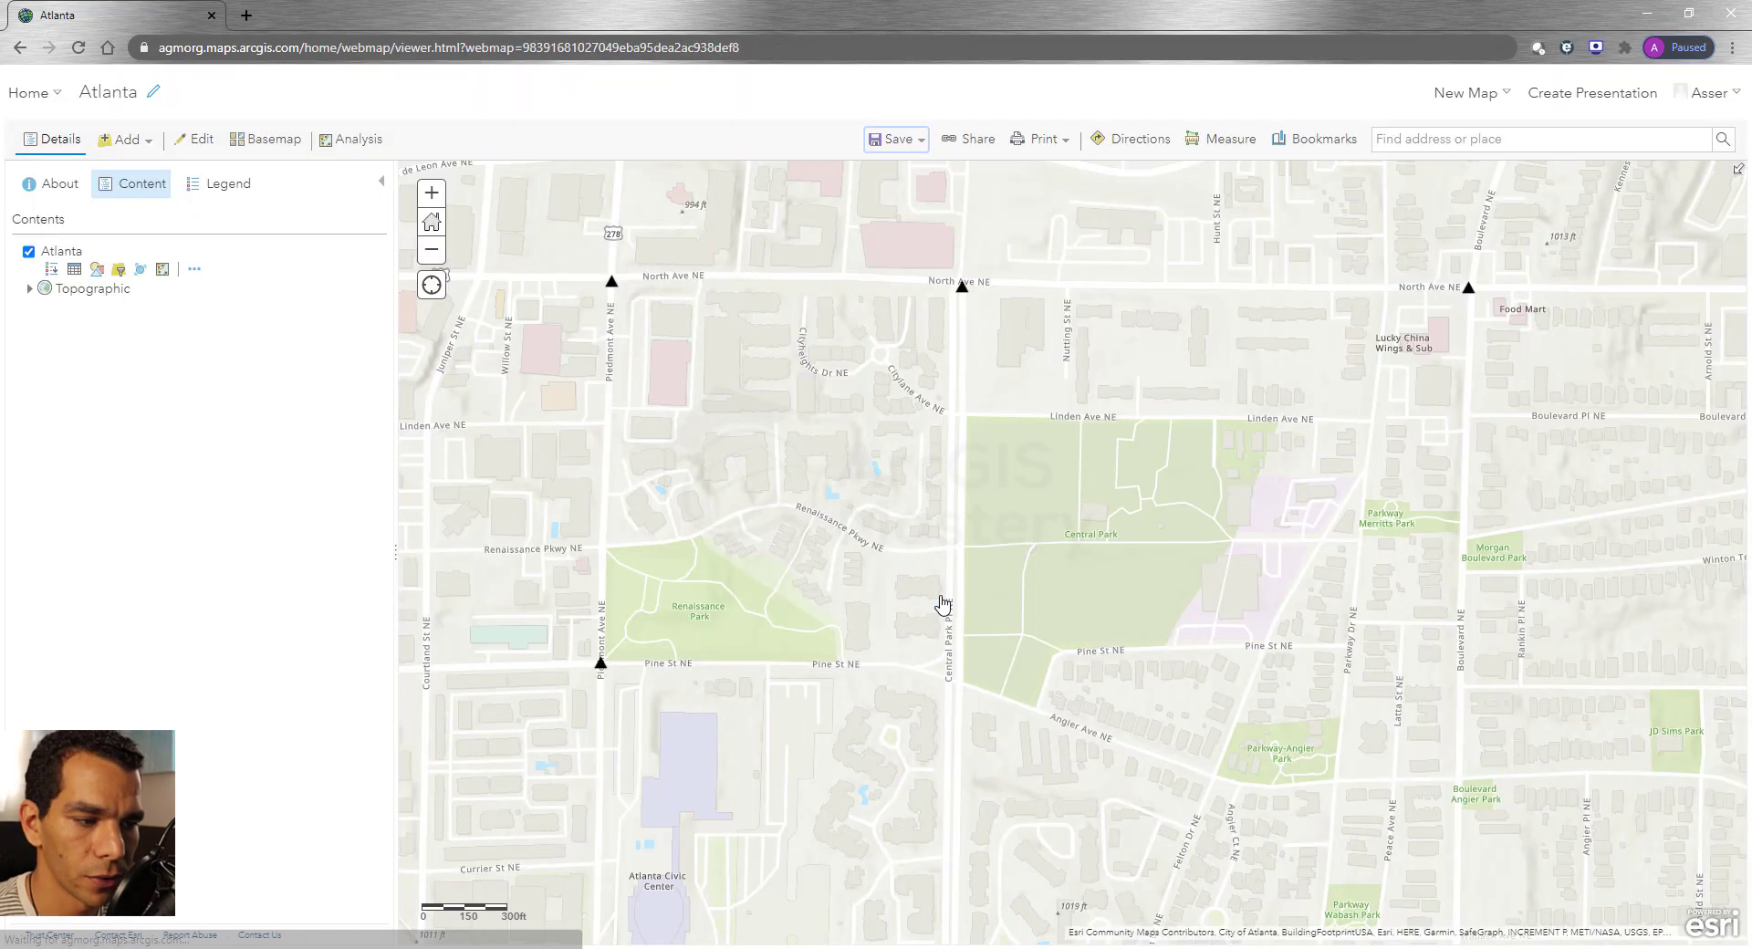
Go back to the account's content list to check the saved Atlanta web map
click(47, 105)
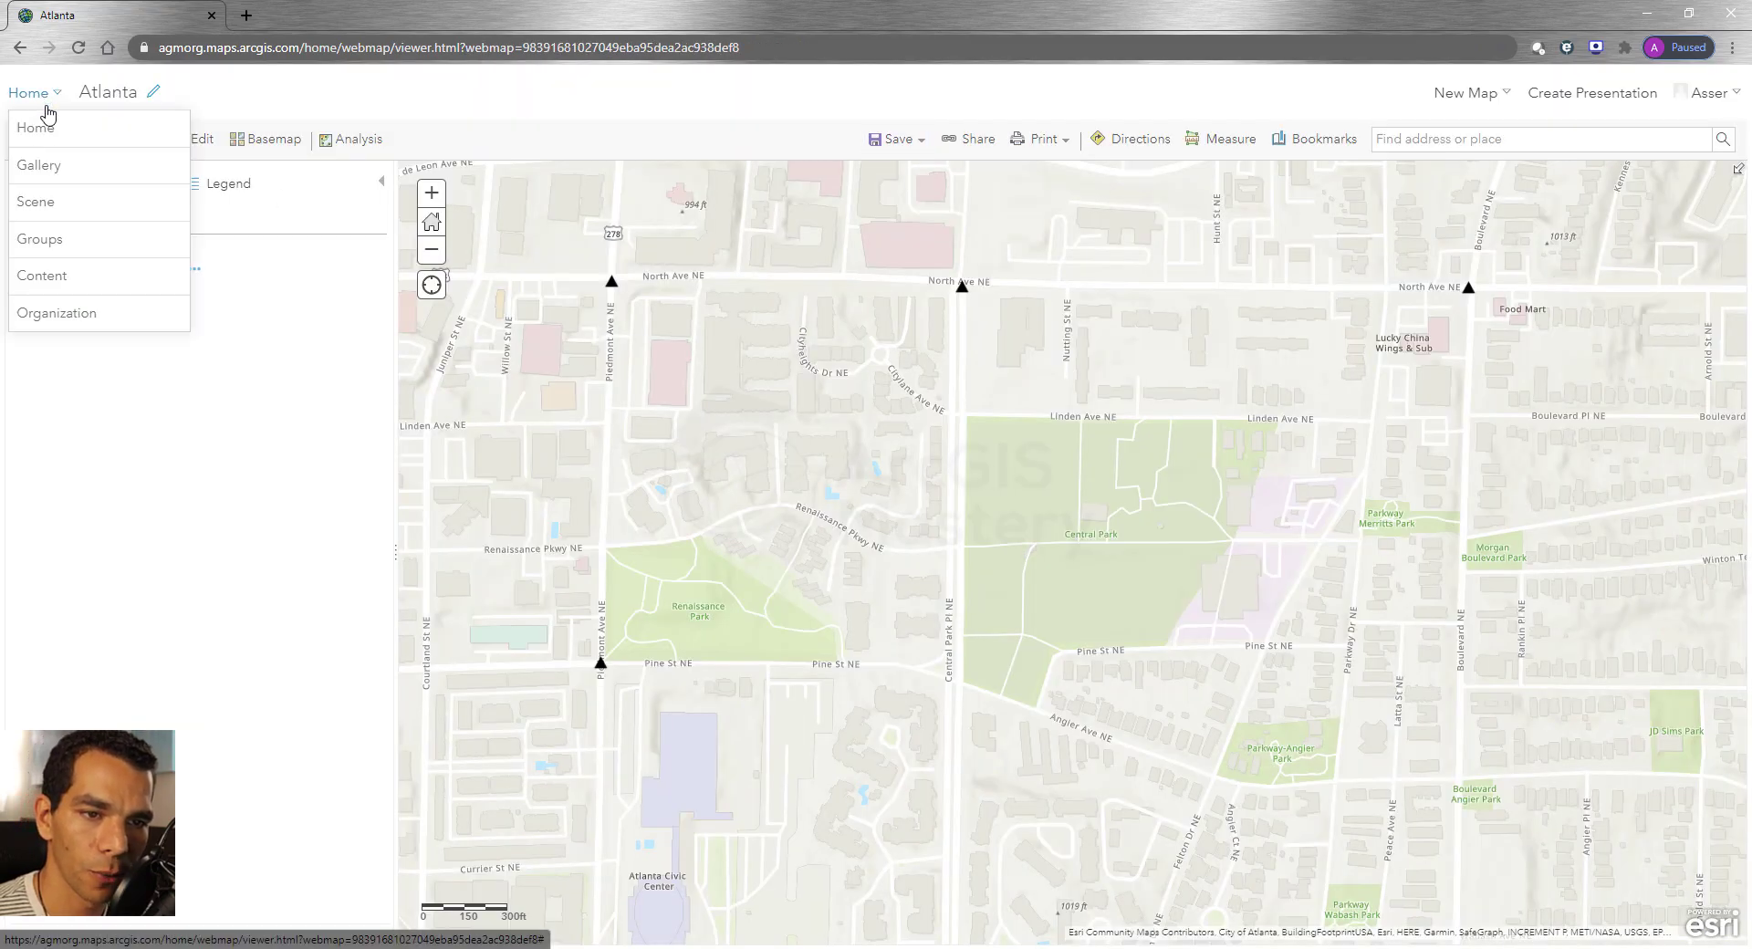
click(69, 277)
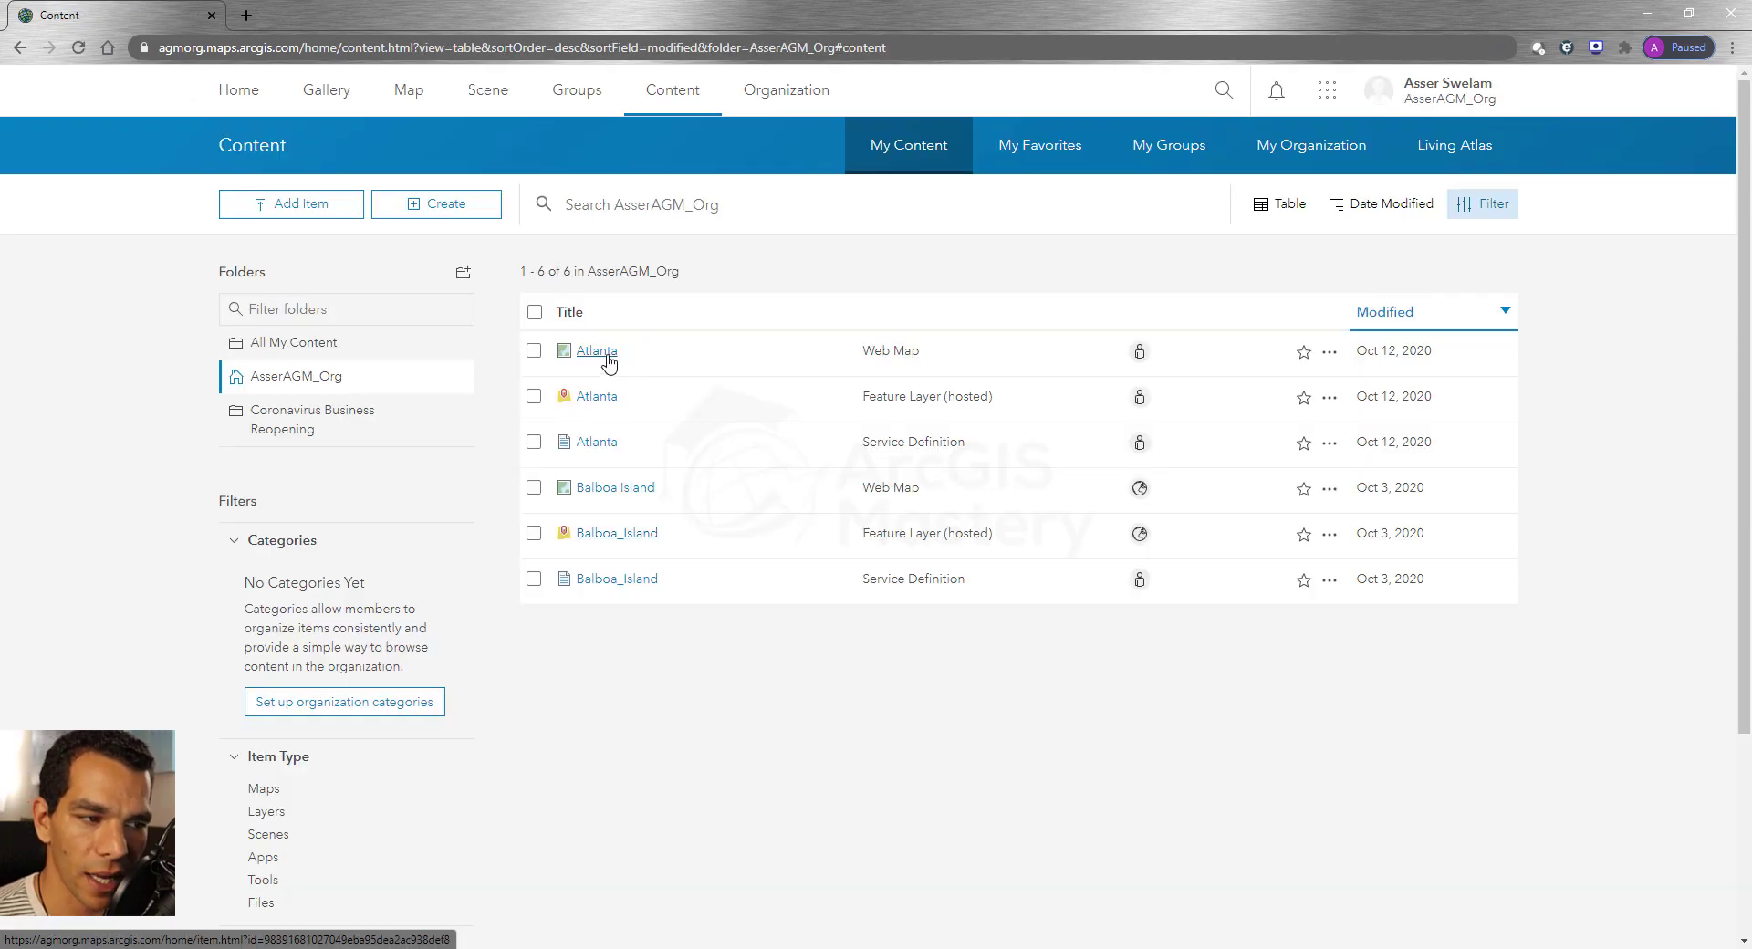